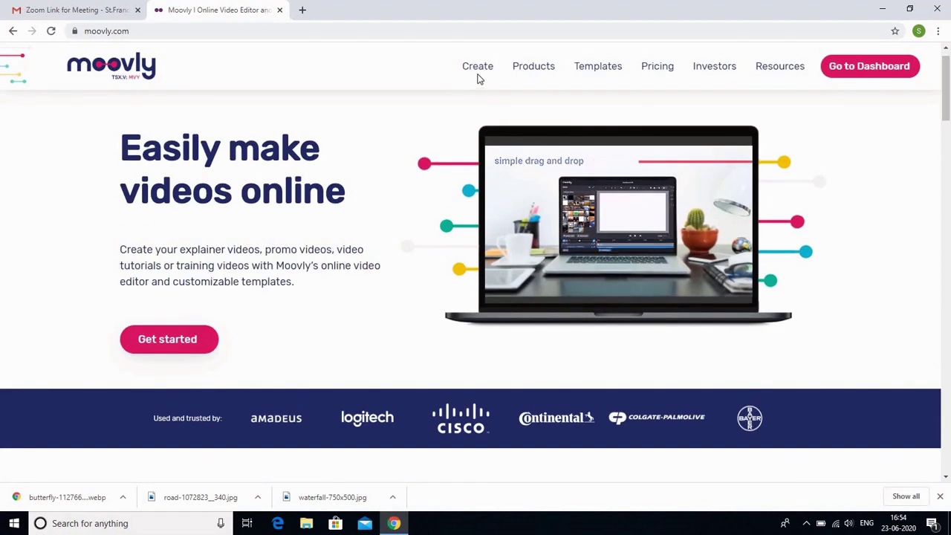
pyautogui.moveTo(480, 73)
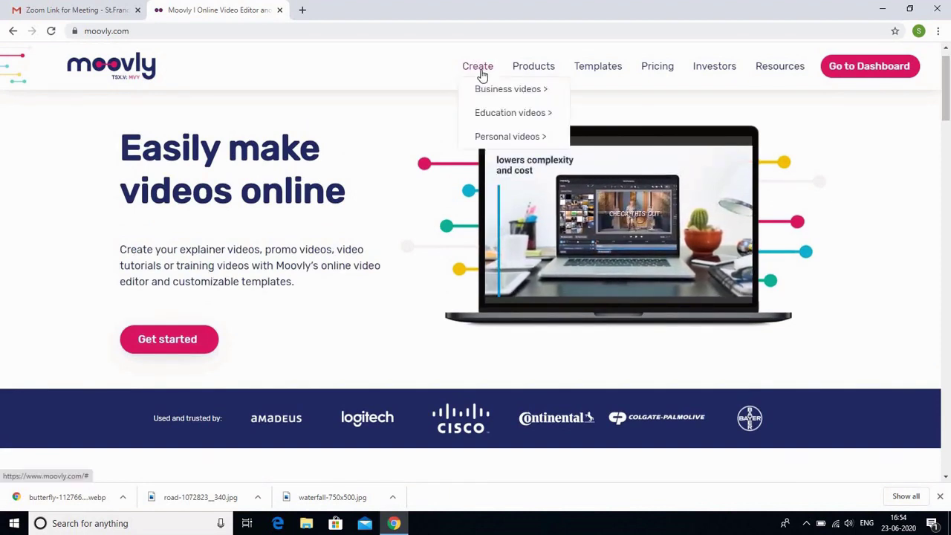
pyautogui.moveTo(502, 108)
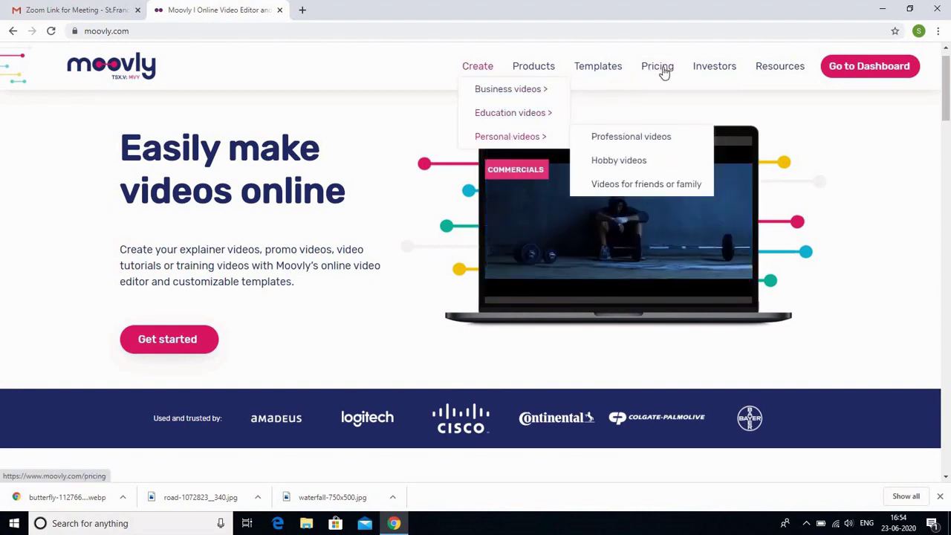
pyautogui.moveTo(665, 72)
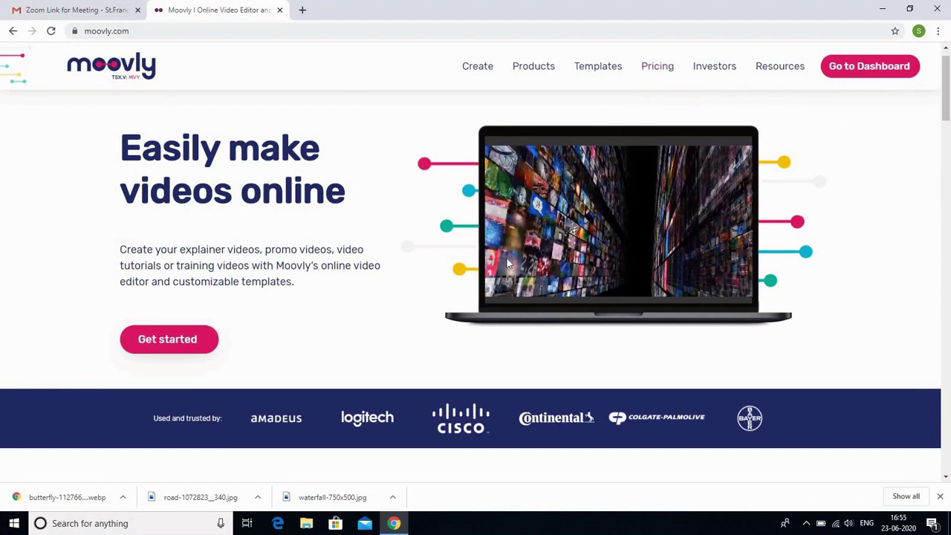
# Step: Choose Education as the video type and open the teachers' 'Explain a lesson topic' page
pyautogui.click(162, 340)
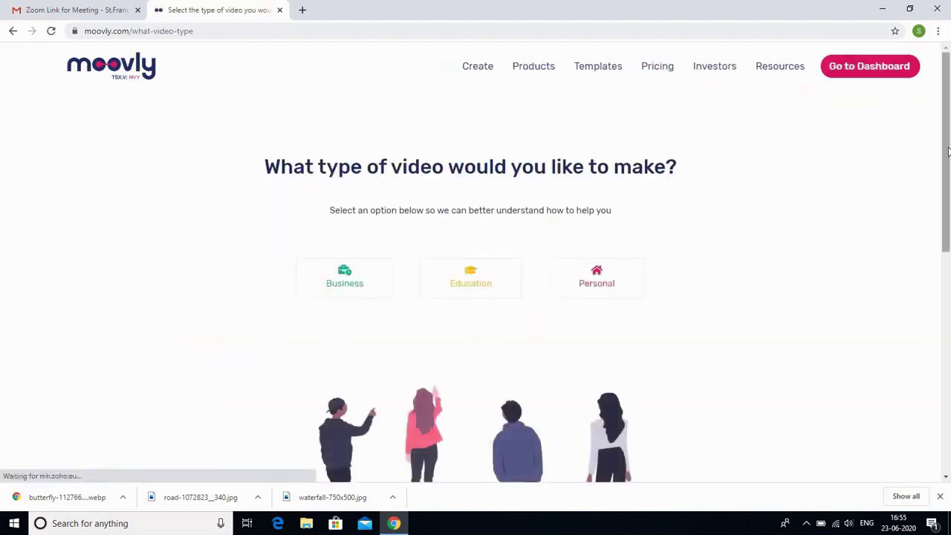
pyautogui.scroll(-1, 387, 226)
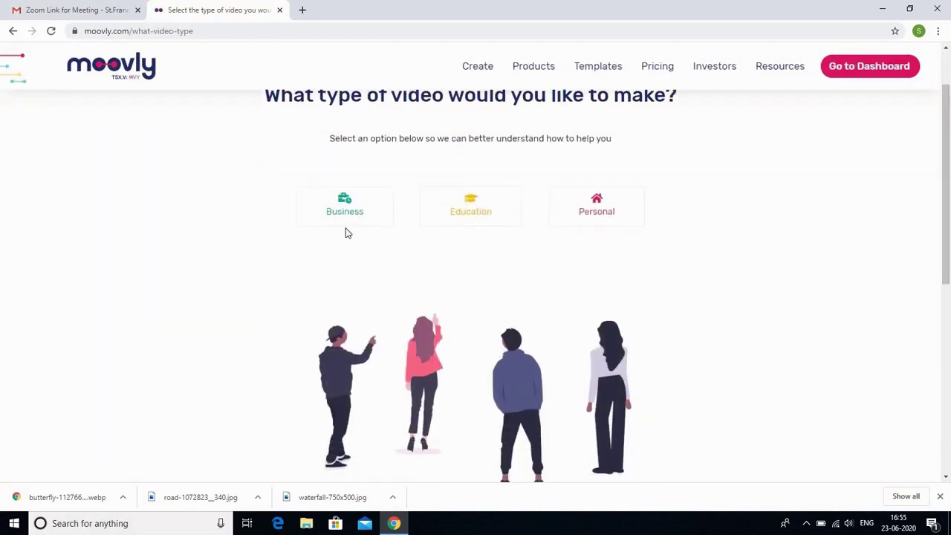
pyautogui.click(476, 216)
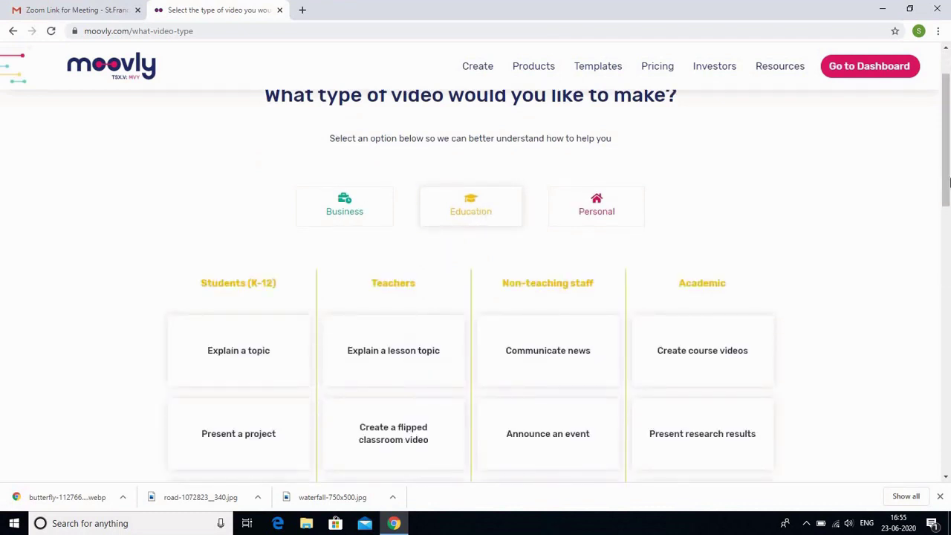
pyautogui.moveTo(949, 197); pyautogui.dragTo(948, 232)
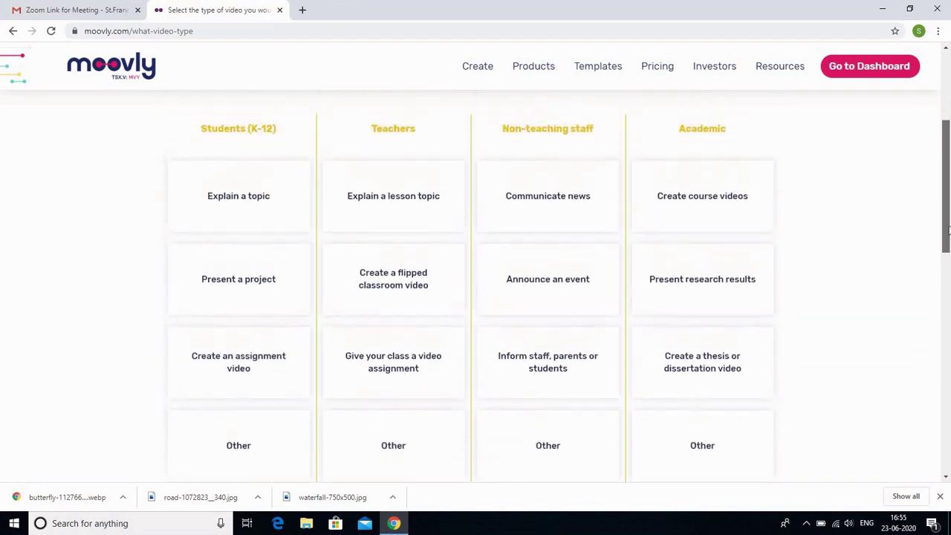
pyautogui.click(390, 205)
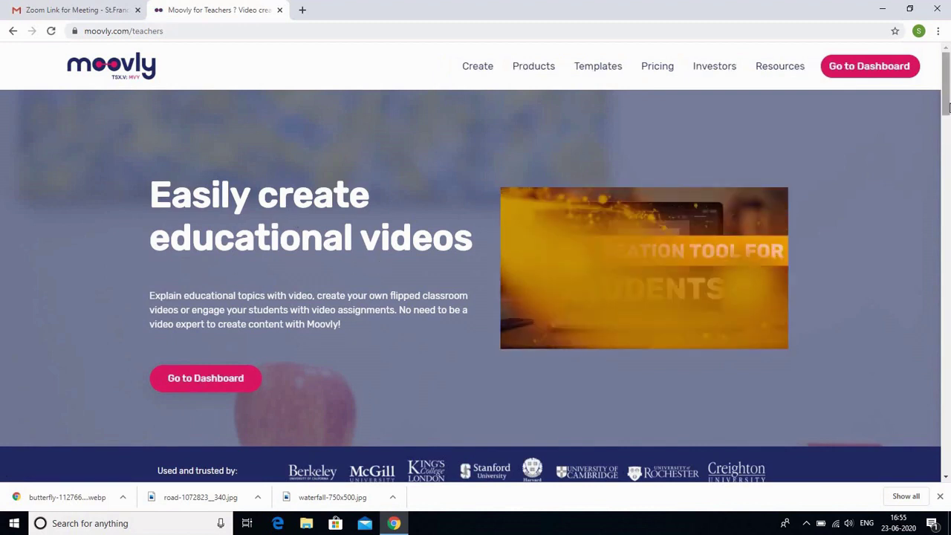
# Step: Scroll down the teachers page and go to the Moovly dashboard
pyautogui.moveTo(947, 102); pyautogui.dragTo(948, 63)
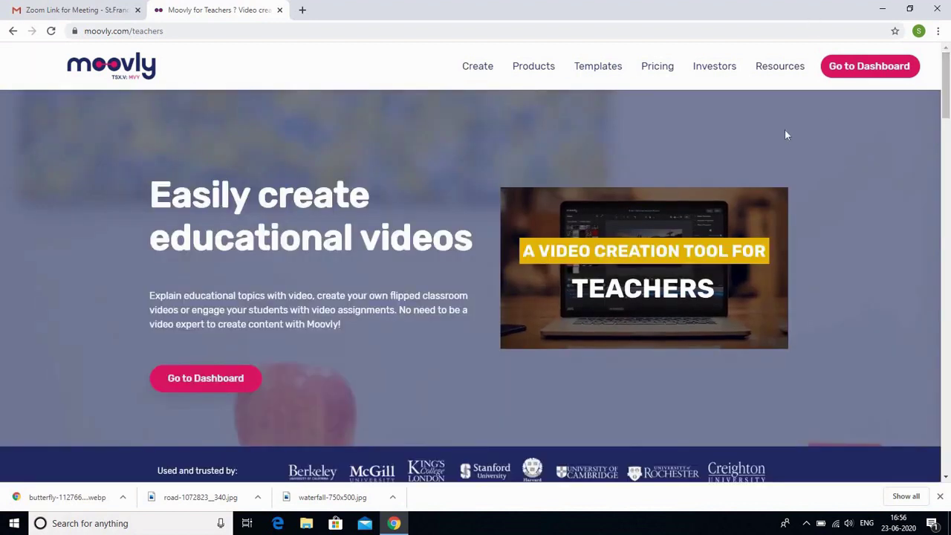
pyautogui.moveTo(948, 101); pyautogui.dragTo(948, 42)
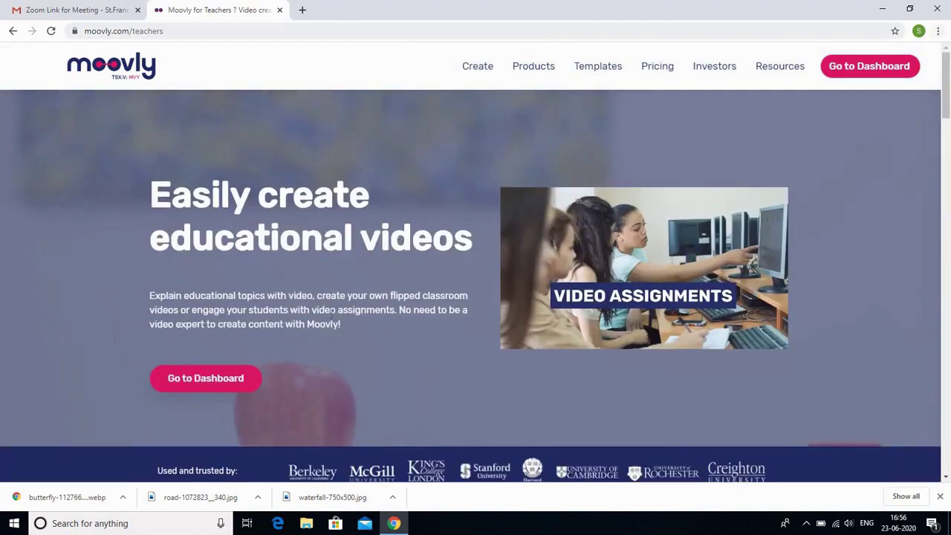
pyautogui.click(206, 385)
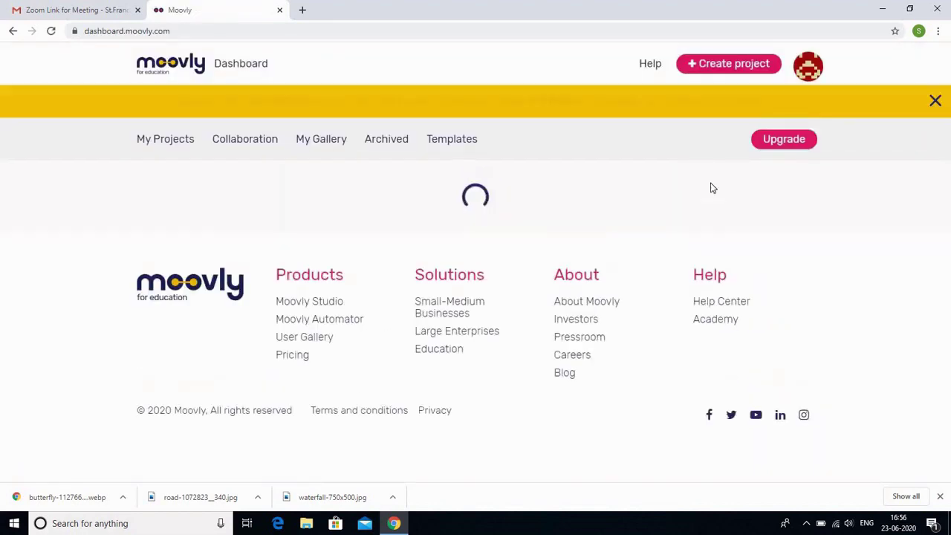
# Step: Dismiss the yellow sale banner and start creating a new project
pyautogui.click(931, 101)
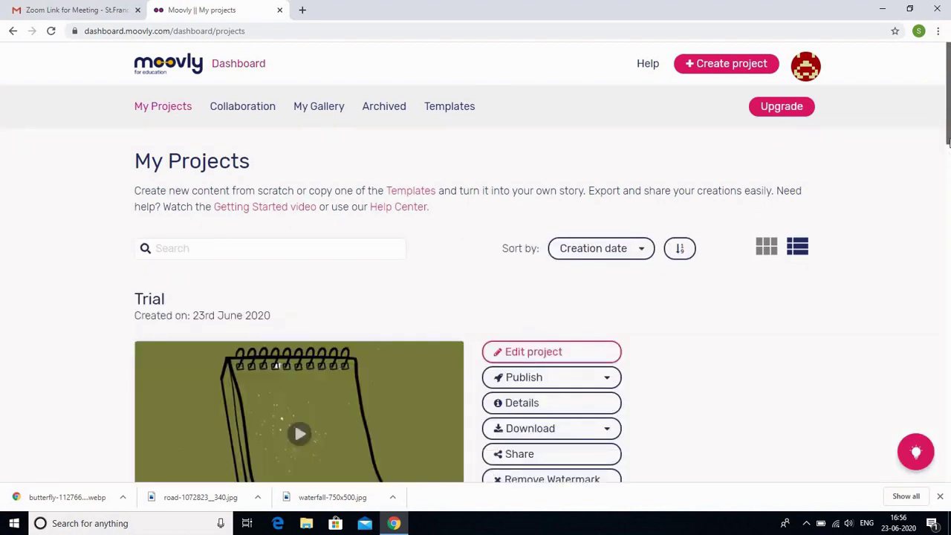
pyautogui.moveTo(949, 150); pyautogui.dragTo(949, 106)
pyautogui.click(723, 72)
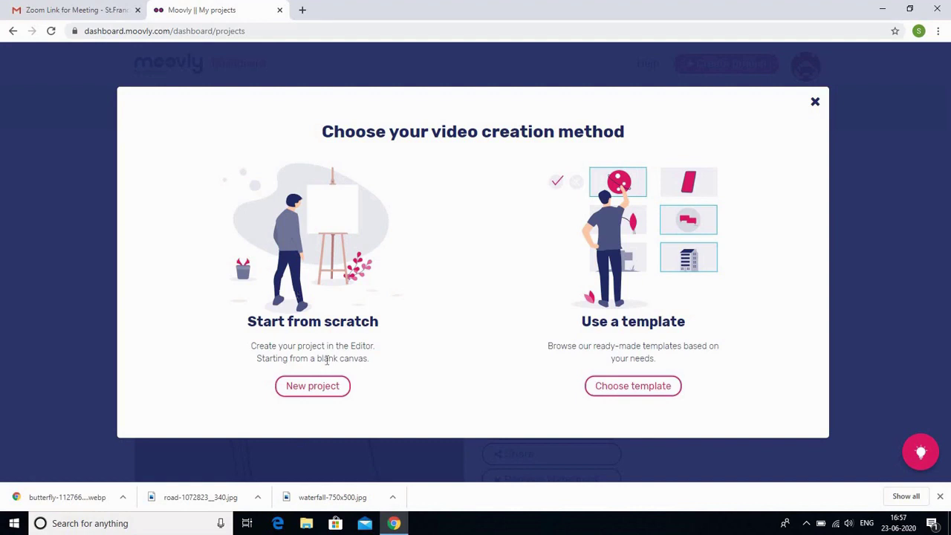
# Step: Start a blank new project in a maximized editor, skipping the welcome tour and tip
pyautogui.click(309, 387)
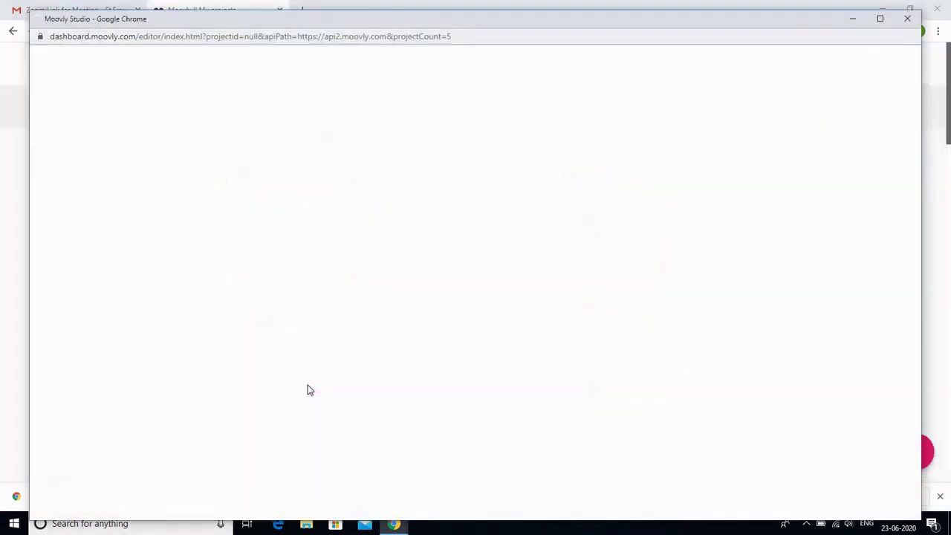
pyautogui.click(880, 21)
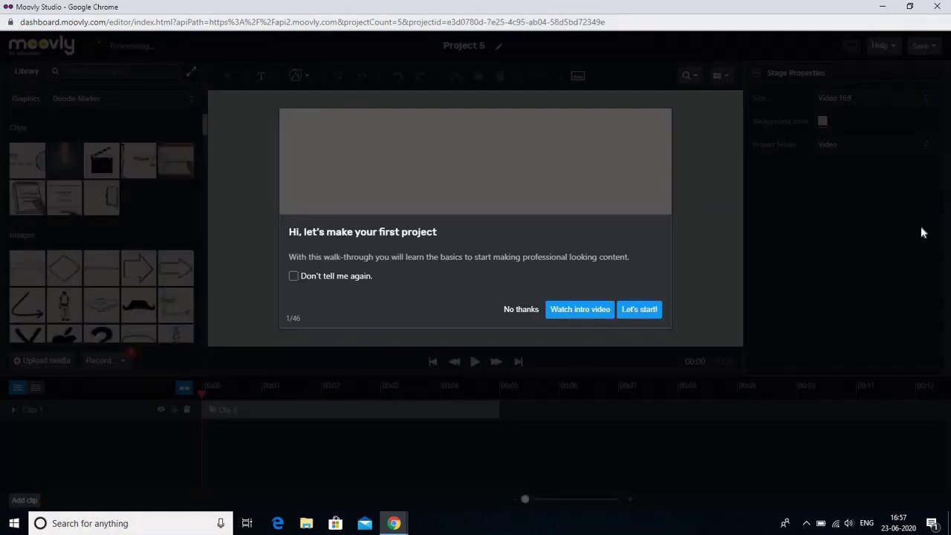
pyautogui.click(512, 310)
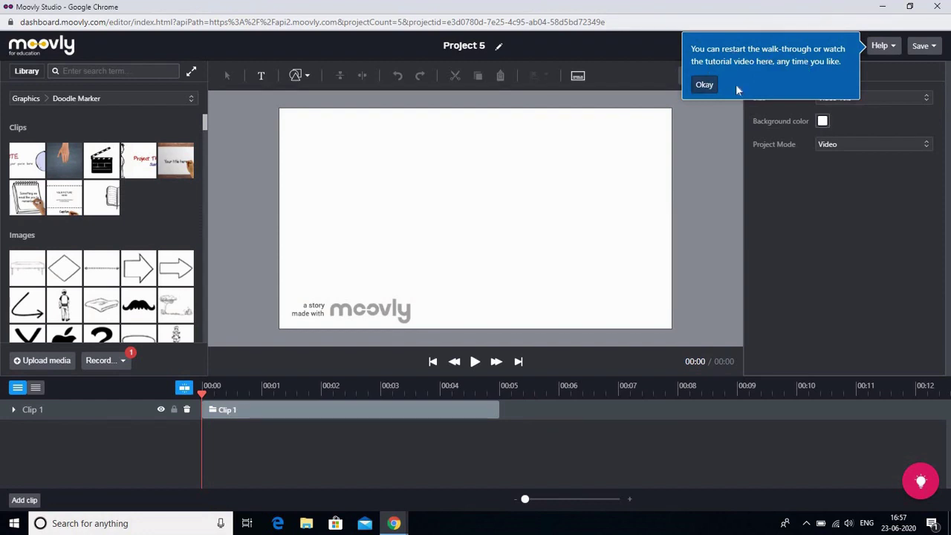
pyautogui.click(707, 85)
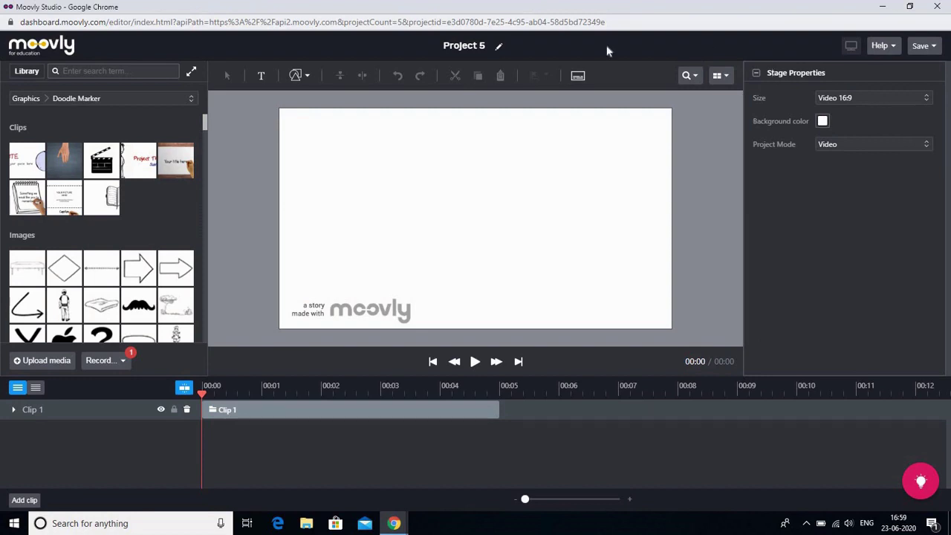
# Step: Make the Project 5 title editable
pyautogui.click(499, 49)
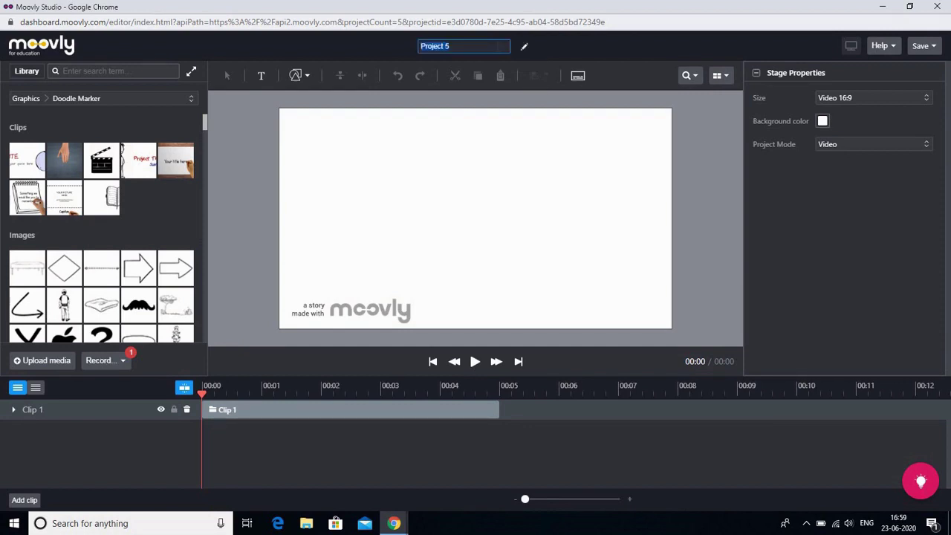
# Step: Rename the project to 'FDP 111'
pyautogui.write('FDP 111')
pyautogui.press('Return')
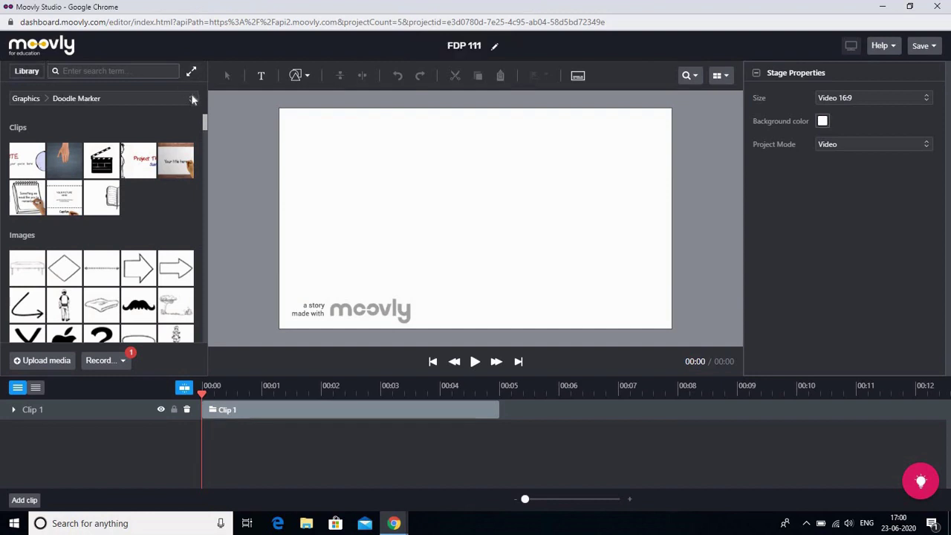
pyautogui.click(191, 97)
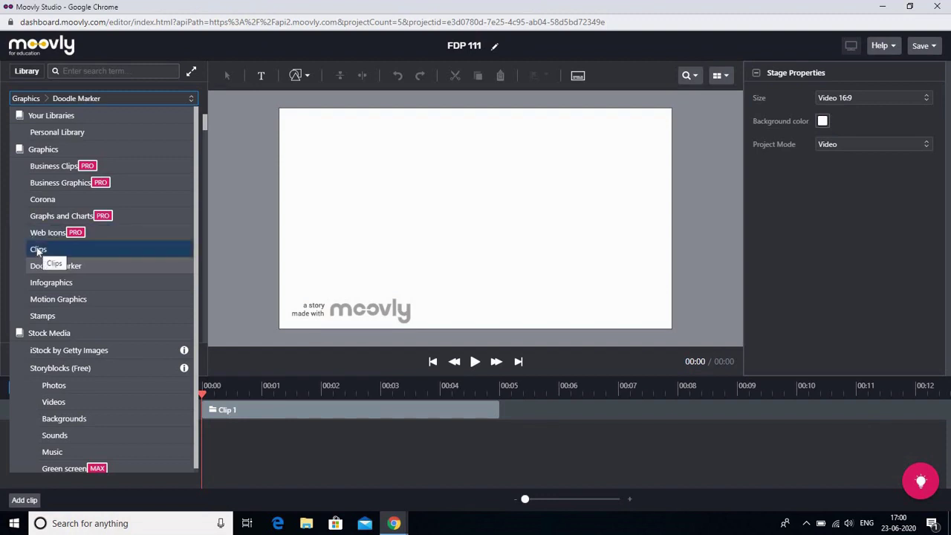
# Step: Switch the media library to the Graphics > Motion Graphics collection
pyautogui.click(49, 300)
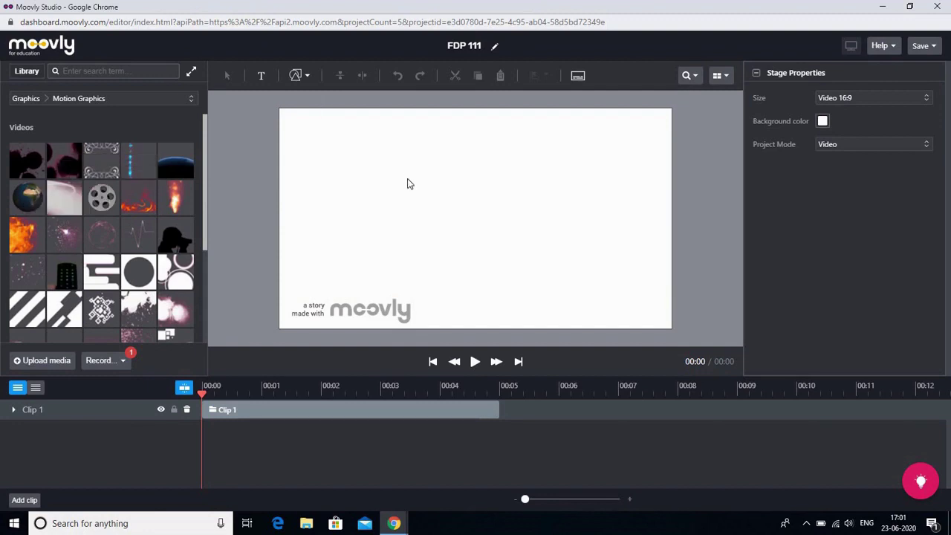
# Step: Preview the Earth Rotation, Film Reel Loop and Fire Banner Alpha clips, ending on Earth Rotation
pyautogui.click(30, 200)
pyautogui.moveTo(30, 201); pyautogui.dragTo(31, 202)
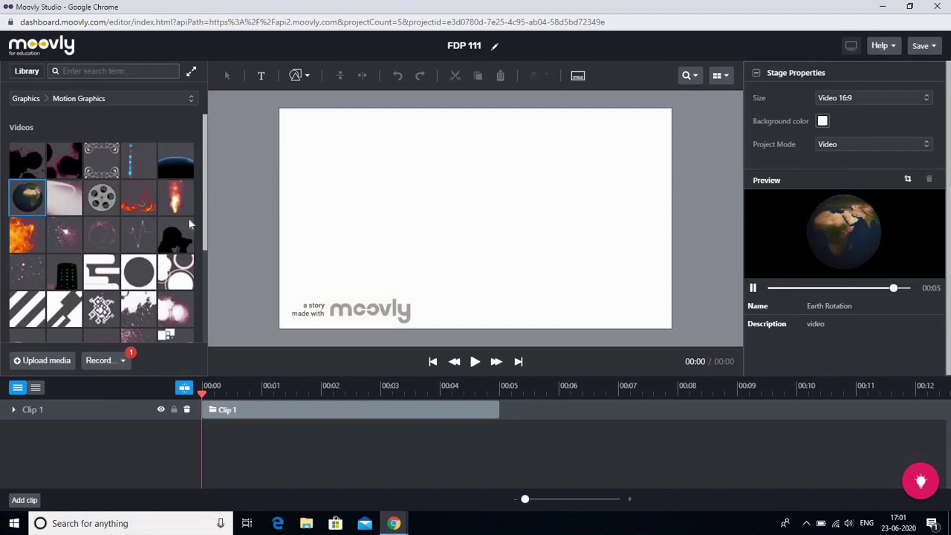
pyautogui.click(102, 199)
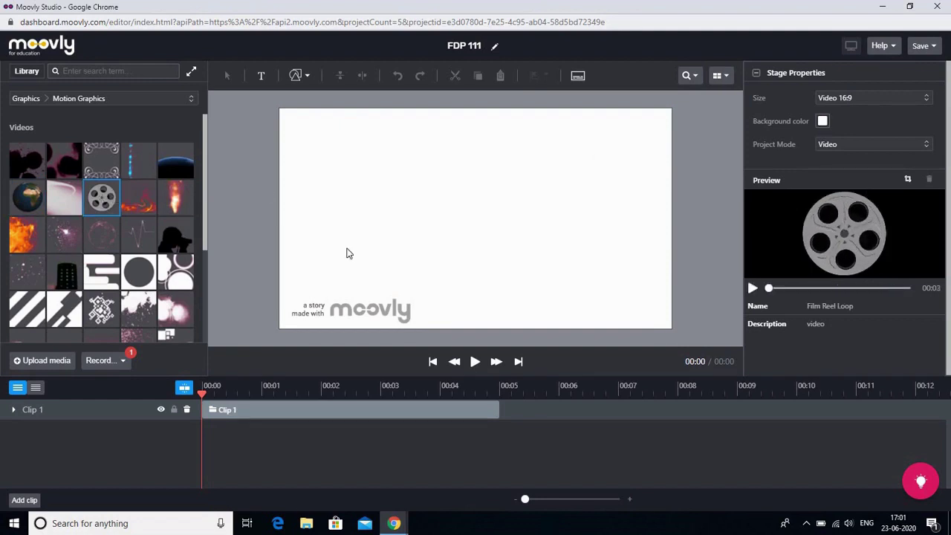
pyautogui.click(135, 208)
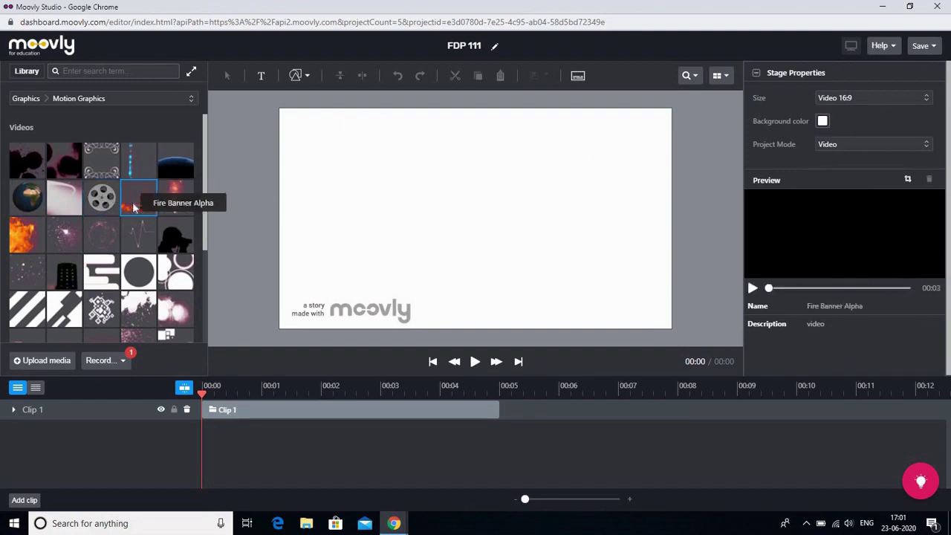
pyautogui.click(817, 266)
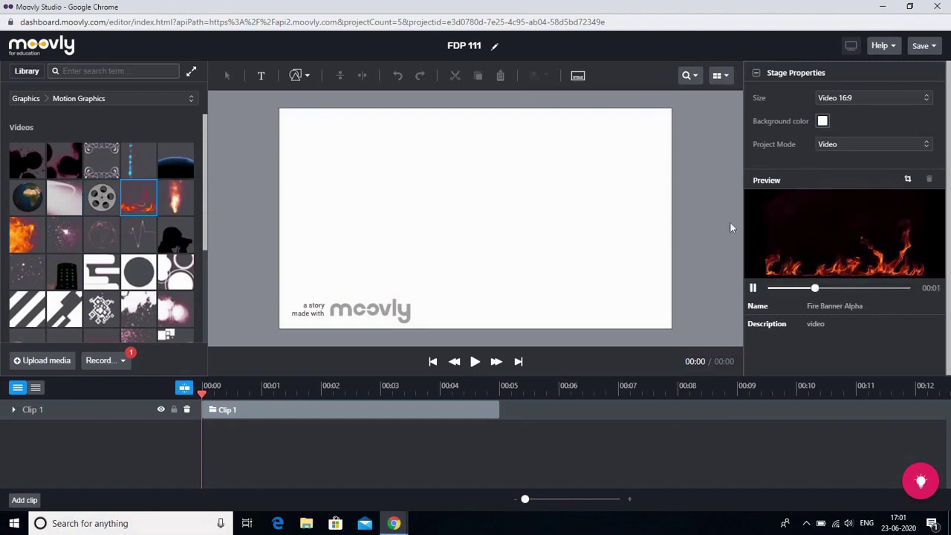
pyautogui.click(22, 197)
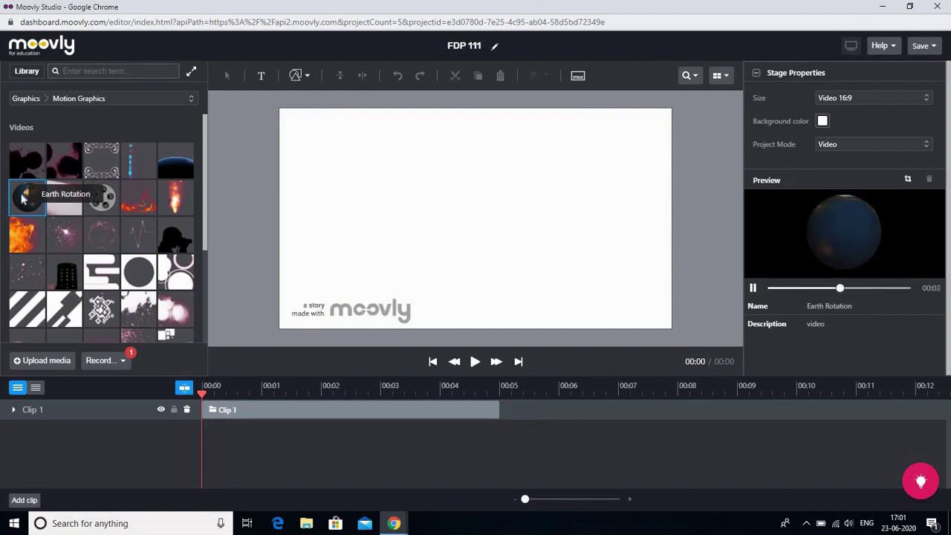
# Step: Add the Earth Rotation video to the stage, shrink it, and centre it
pyautogui.moveTo(22, 197); pyautogui.dragTo(387, 173)
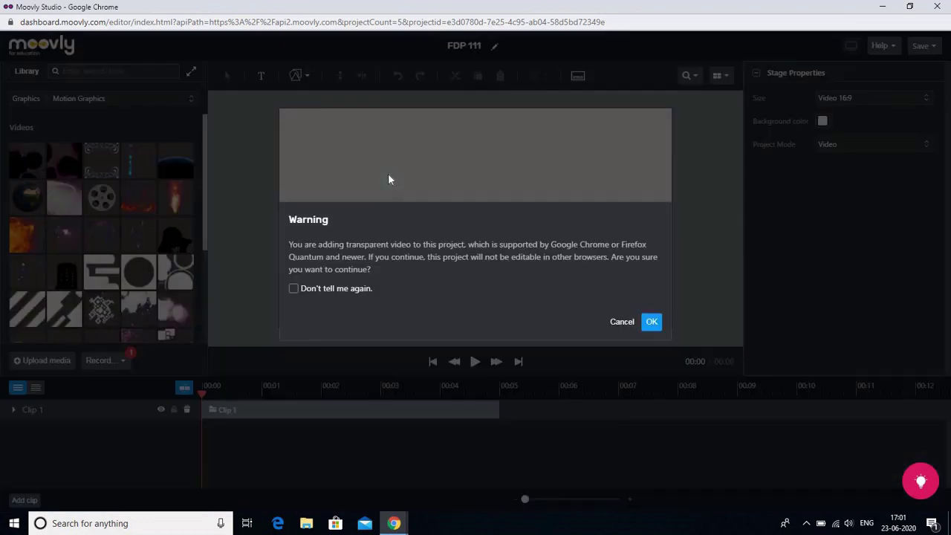
pyautogui.click(652, 322)
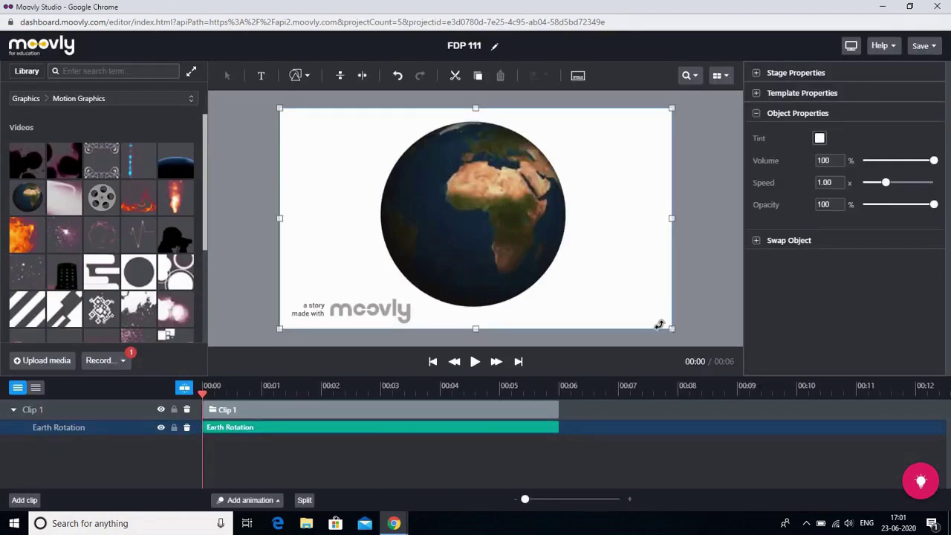
pyautogui.moveTo(669, 329); pyautogui.dragTo(496, 260)
pyautogui.moveTo(350, 139); pyautogui.dragTo(431, 211)
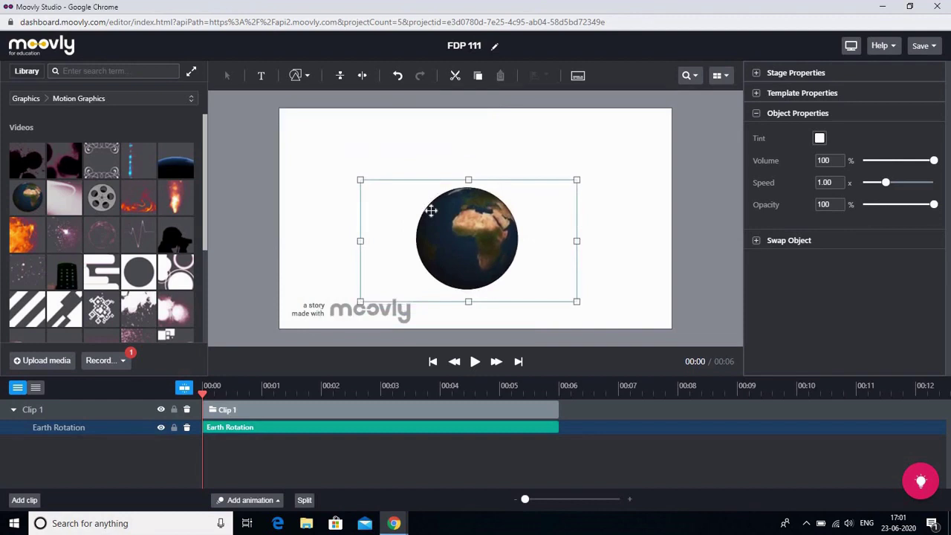
pyautogui.click(614, 216)
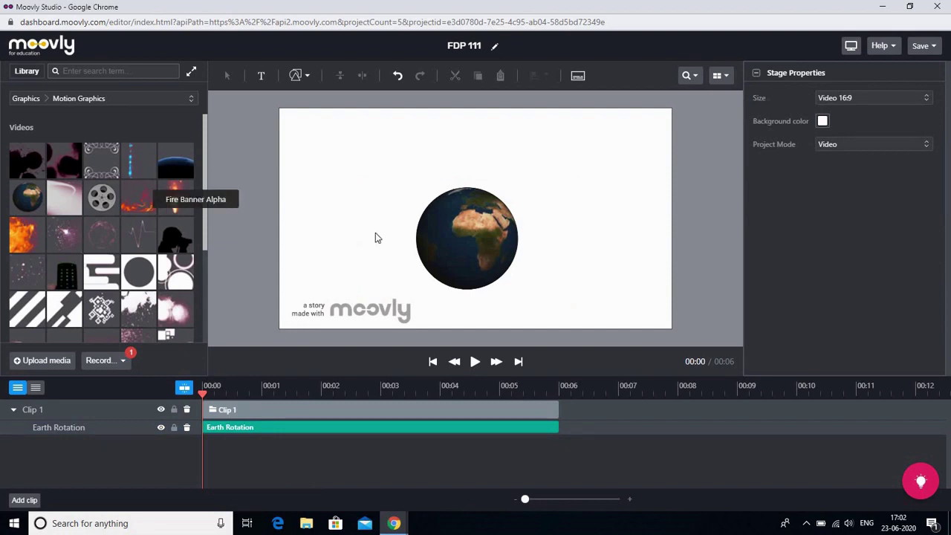
# Step: Raise the globe on the stage and add Fire Banner Alpha flames along the bottom
pyautogui.click(455, 237)
pyautogui.moveTo(456, 237); pyautogui.dragTo(456, 187)
pyautogui.moveTo(154, 205); pyautogui.dragTo(319, 282)
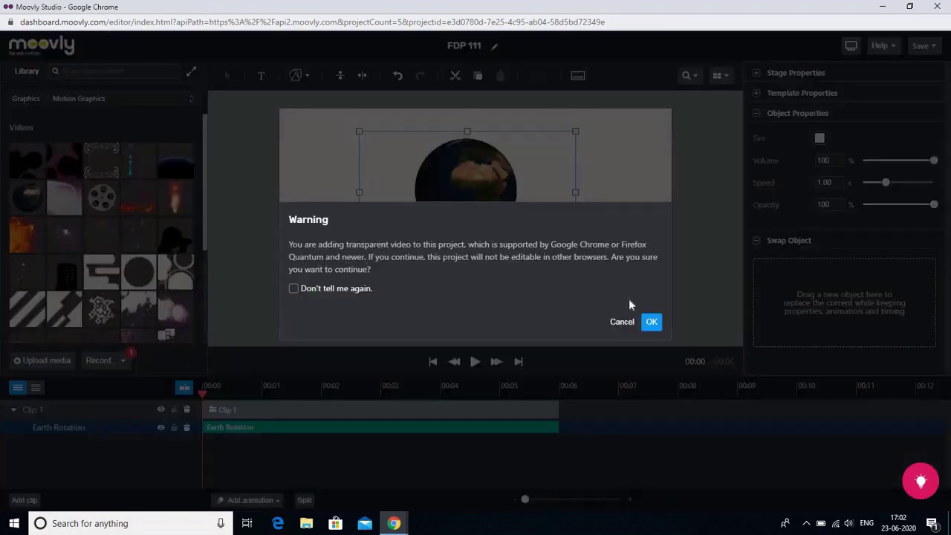
pyautogui.click(651, 321)
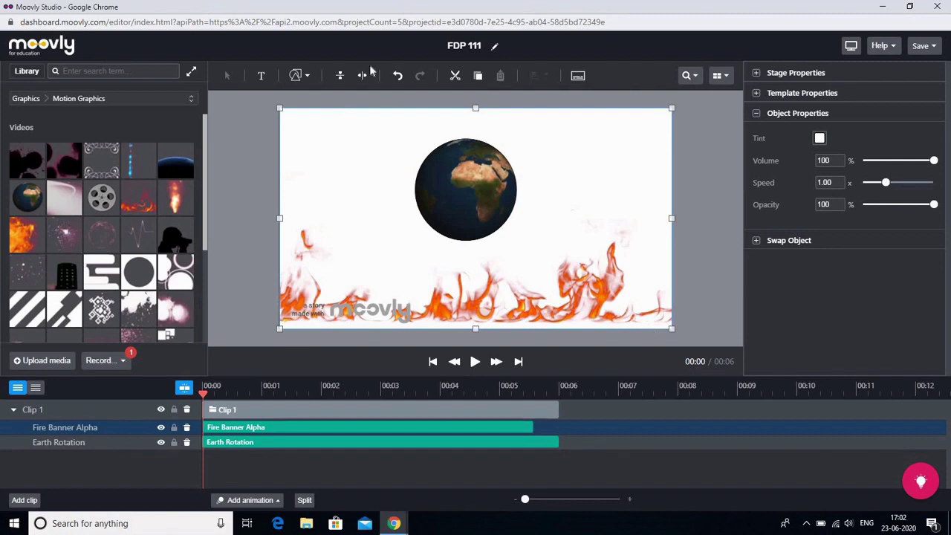
# Step: Add a text box at the stage's top-left reading 'Let us all pray for Mother Earth'
pyautogui.click(261, 77)
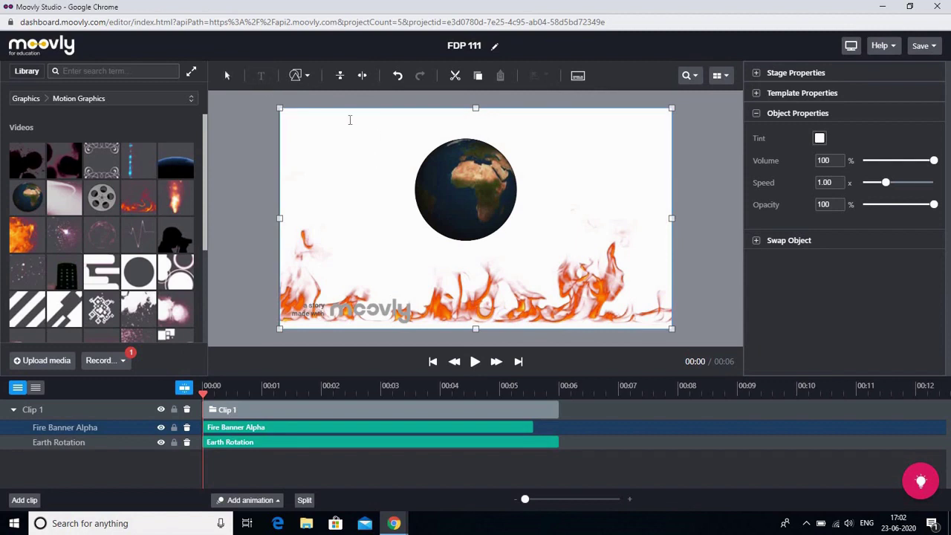
pyautogui.click(331, 123)
pyautogui.click(354, 124)
pyautogui.press('BackSpace')
pyautogui.press('BackSpace')
pyautogui.press('BackSpace')
pyautogui.press('BackSpace')
pyautogui.press('BackSpace')
pyautogui.press('BackSpace')
pyautogui.press('BackSpace')
pyautogui.press('BackSpace')
pyautogui.press('BackSpace')
pyautogui.write('Let us all pray for Mother earth')
pyautogui.click(425, 123)
pyautogui.press('BackSpace')
pyautogui.write('E')
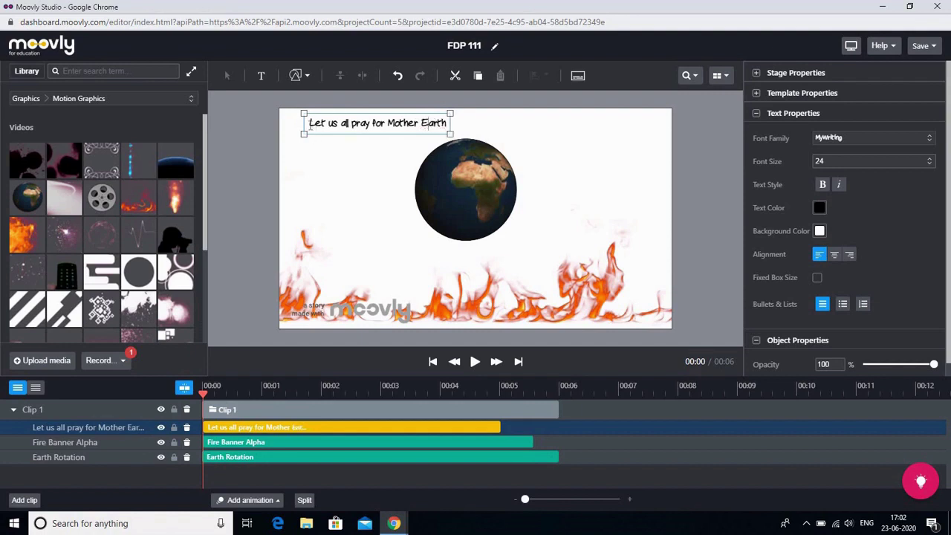
# Step: Make the whole sentence bold and dark blue
pyautogui.moveTo(309, 126); pyautogui.dragTo(451, 128)
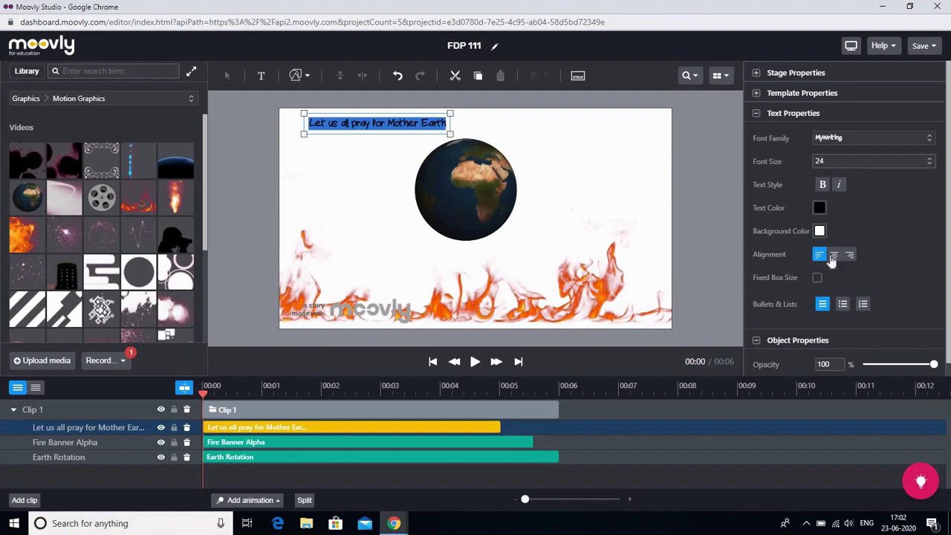
pyautogui.click(822, 187)
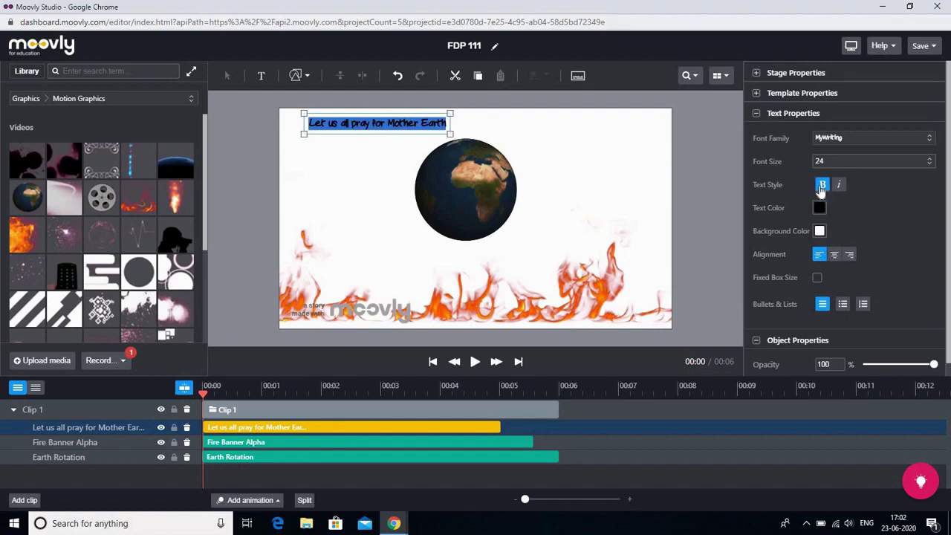
pyautogui.click(819, 209)
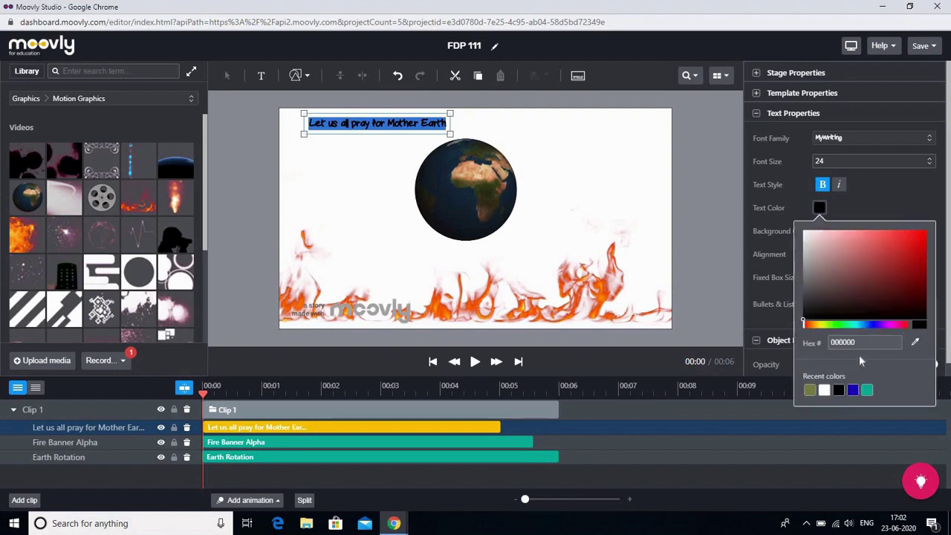
pyautogui.click(853, 391)
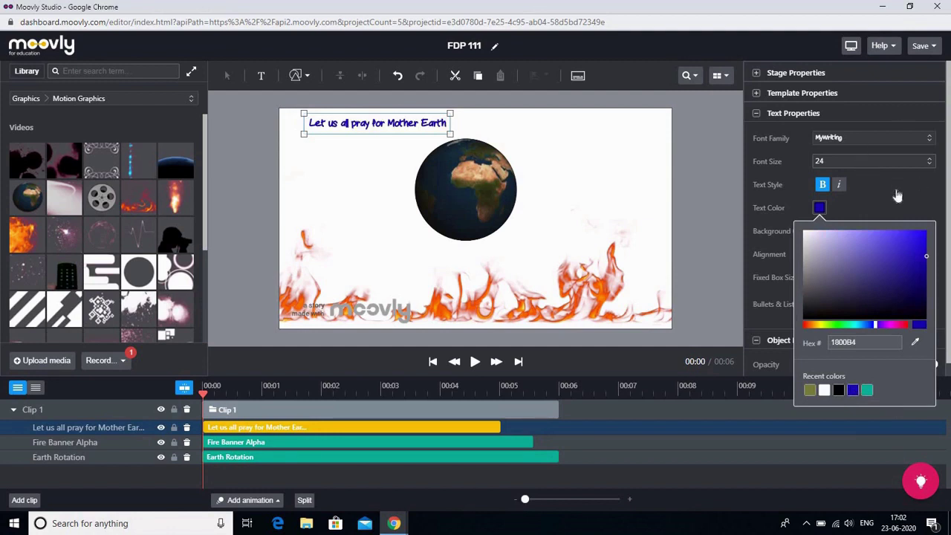
# Step: Try a 48 pt size and a brownish-grey text background, then undo both changes
pyautogui.click(929, 179)
pyautogui.click(929, 163)
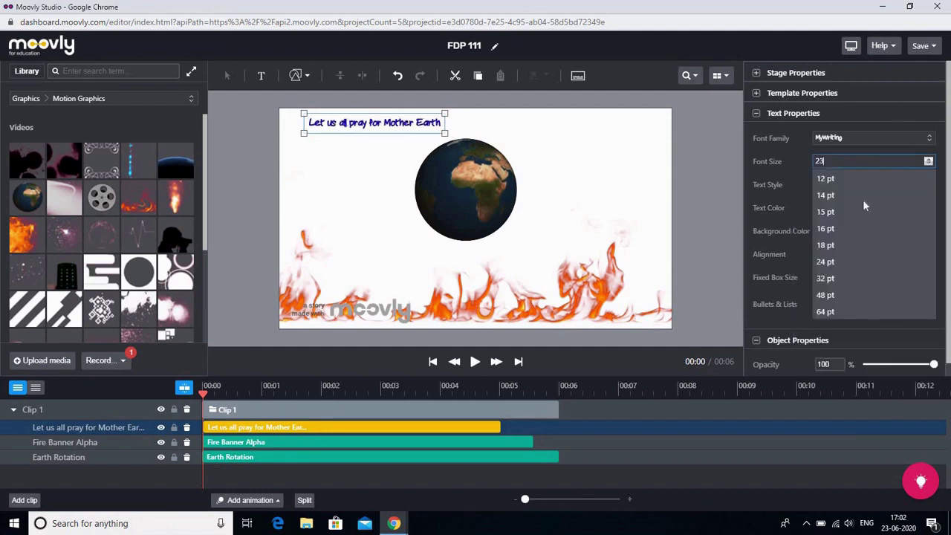
pyautogui.click(823, 295)
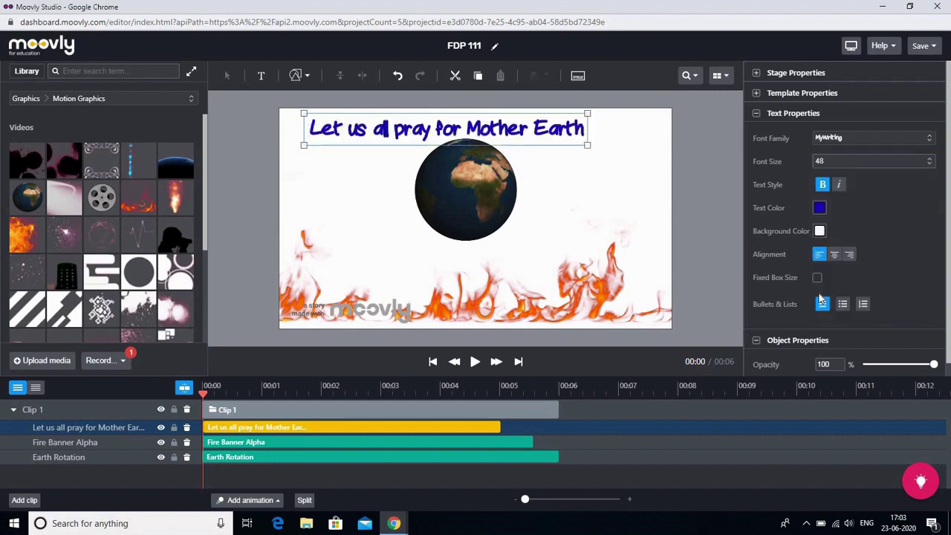
pyautogui.click(820, 232)
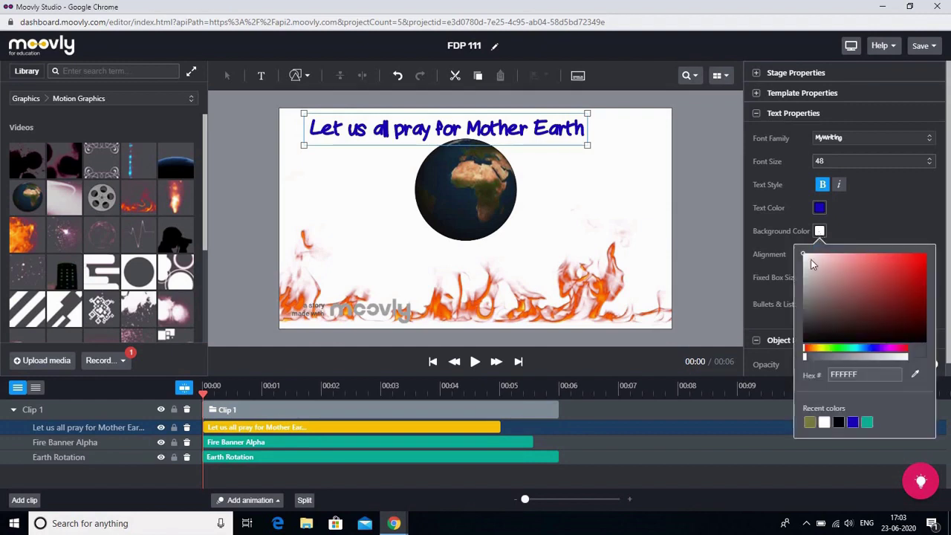
pyautogui.click(815, 351)
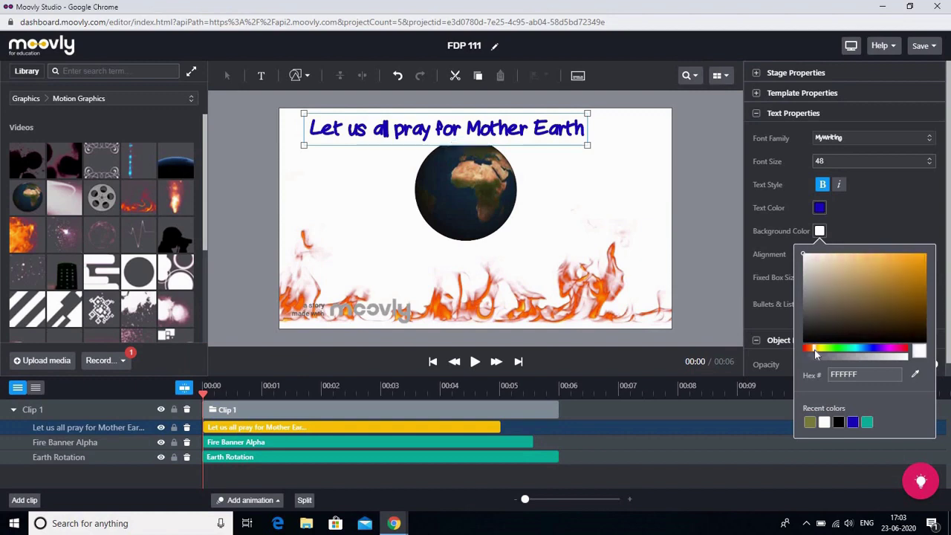
pyautogui.click(849, 299)
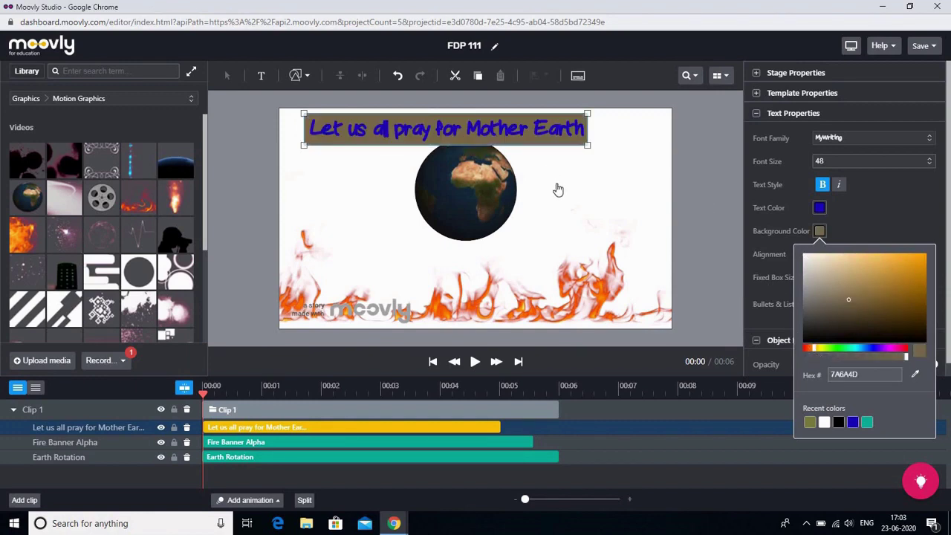
pyautogui.hotkey('ctrl', 'z')
pyautogui.hotkey('ctrl', 'z')
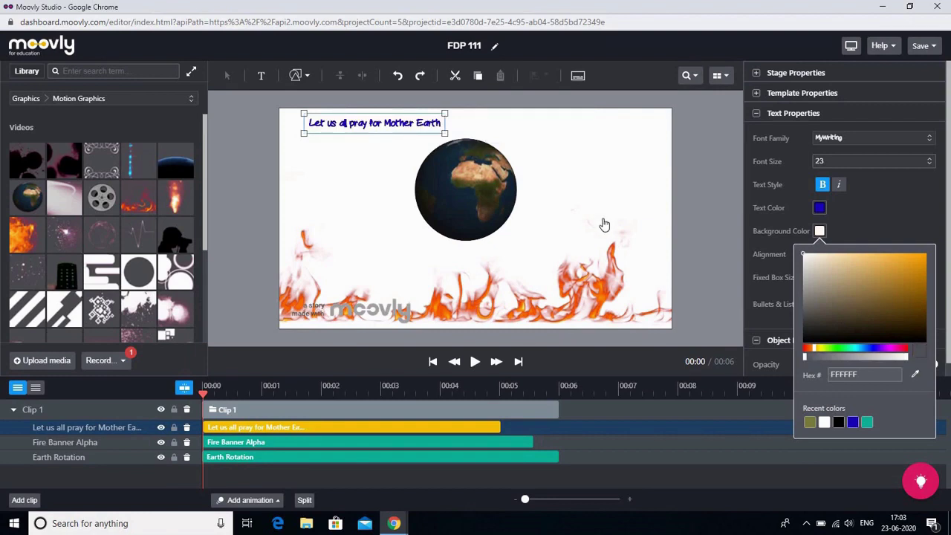
pyautogui.click(602, 220)
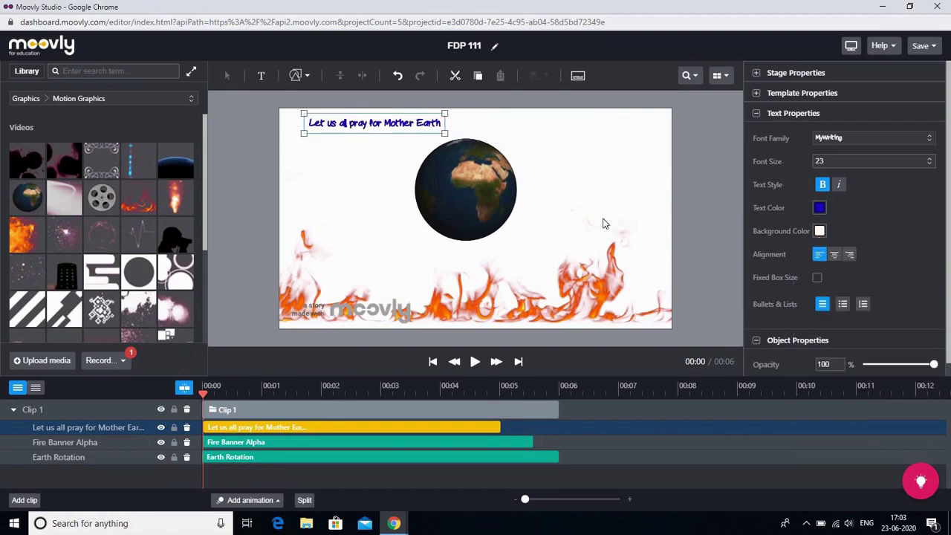
pyautogui.click(554, 198)
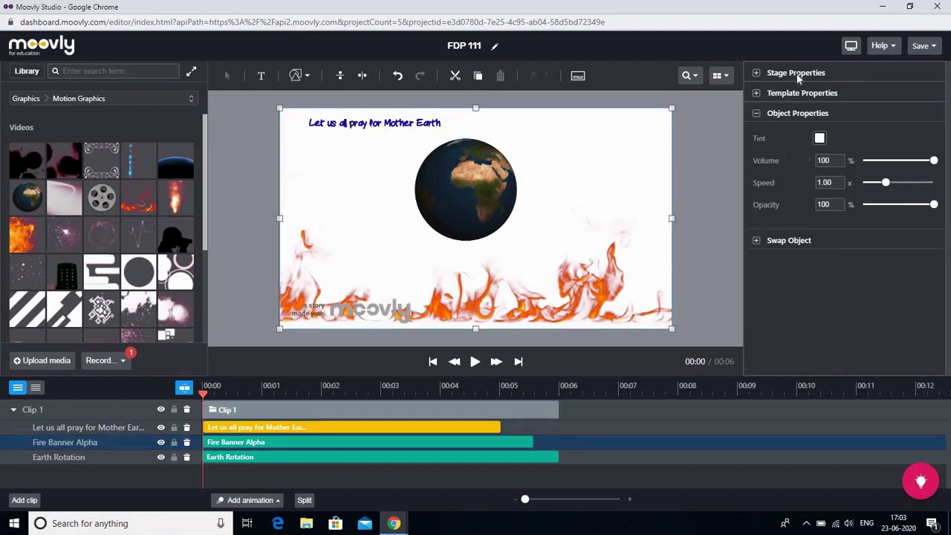
# Step: Set the stage background colour to olive-brown 756431 in Stage Properties
pyautogui.click(757, 73)
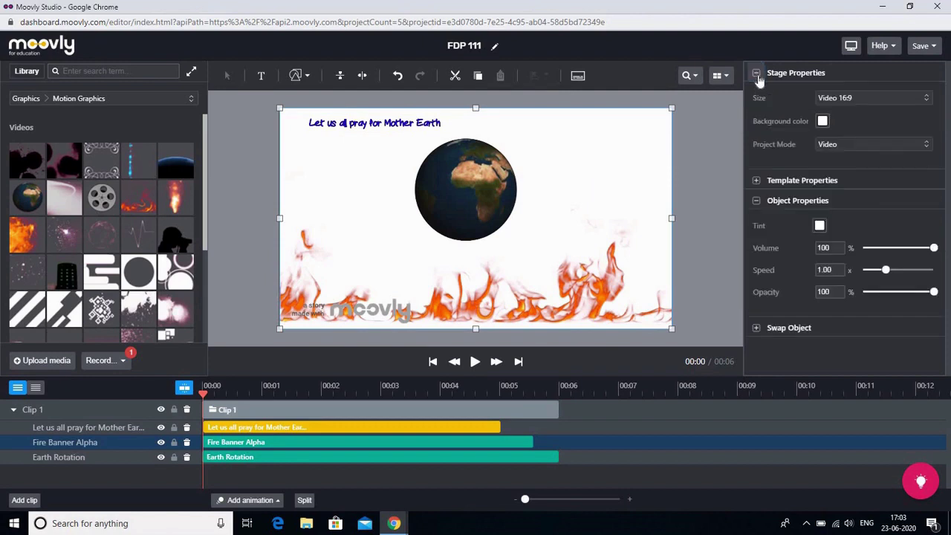
pyautogui.click(822, 123)
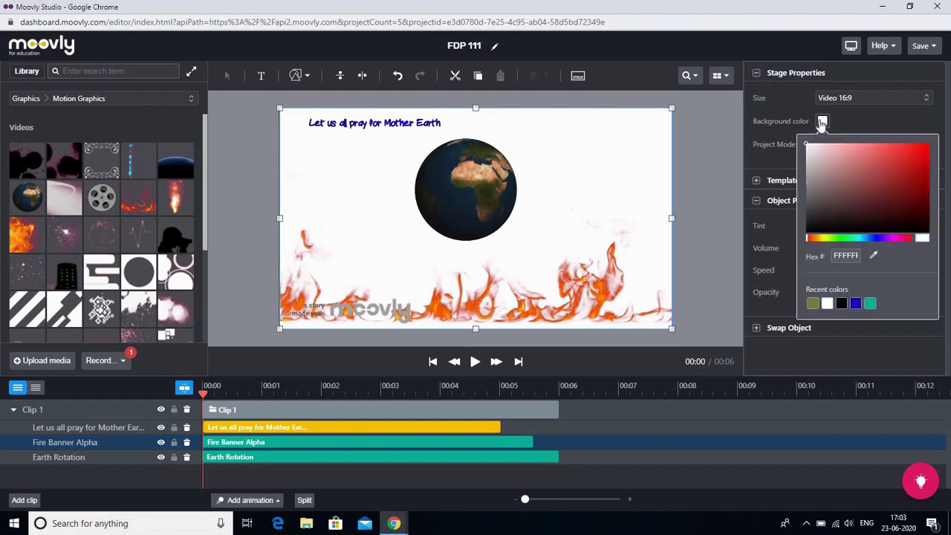
pyautogui.click(822, 238)
pyautogui.click(878, 194)
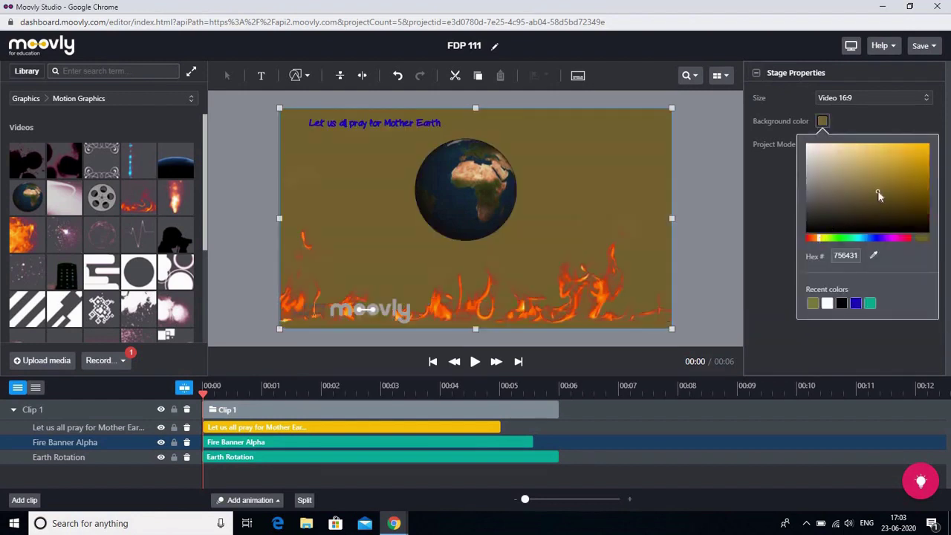
pyautogui.click(421, 126)
pyautogui.click(421, 125)
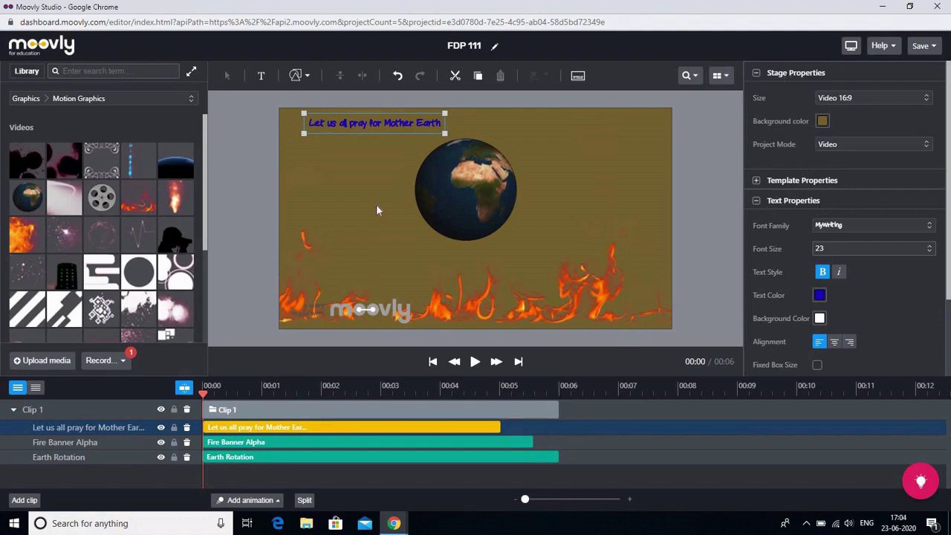
# Step: Change the title's font size to 30
pyautogui.click(758, 182)
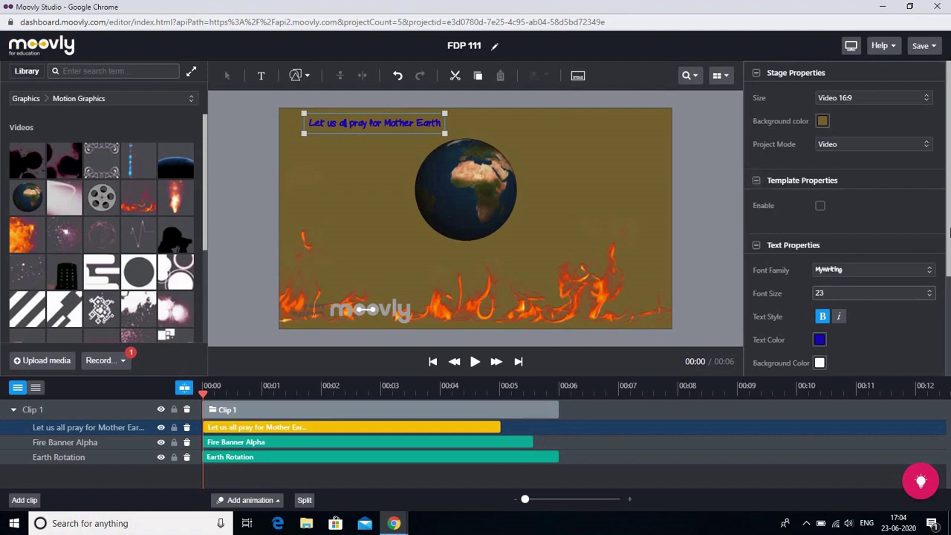
pyautogui.scroll(-2, 925, 223)
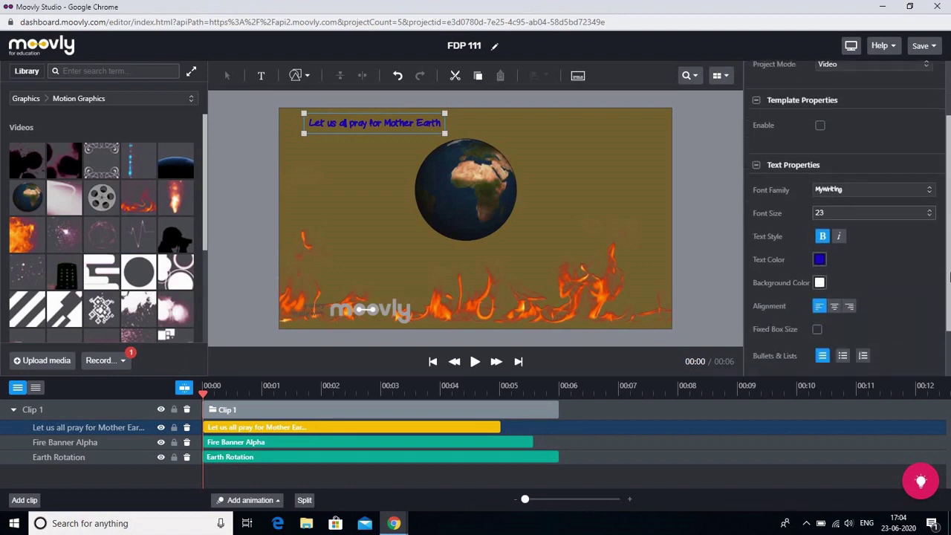
pyautogui.click(928, 214)
pyautogui.click(927, 214)
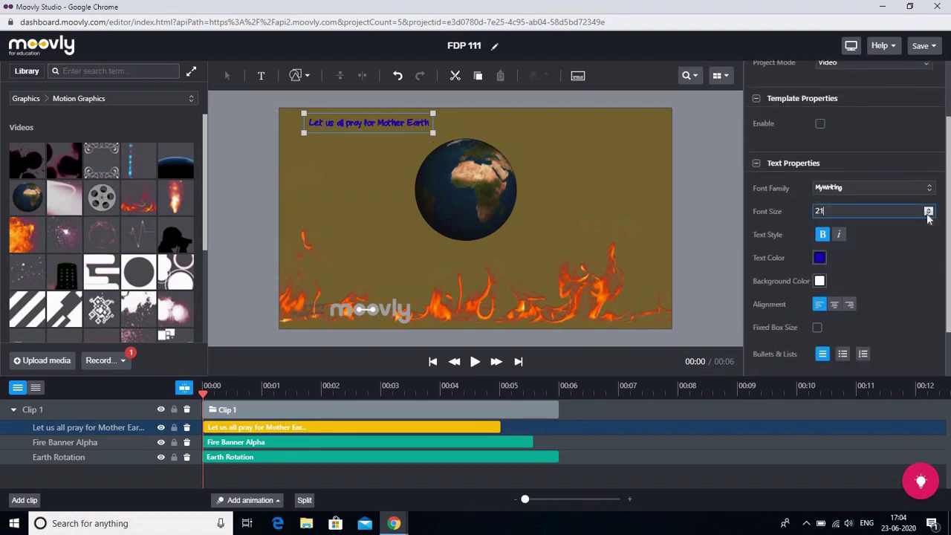
pyautogui.click(928, 215)
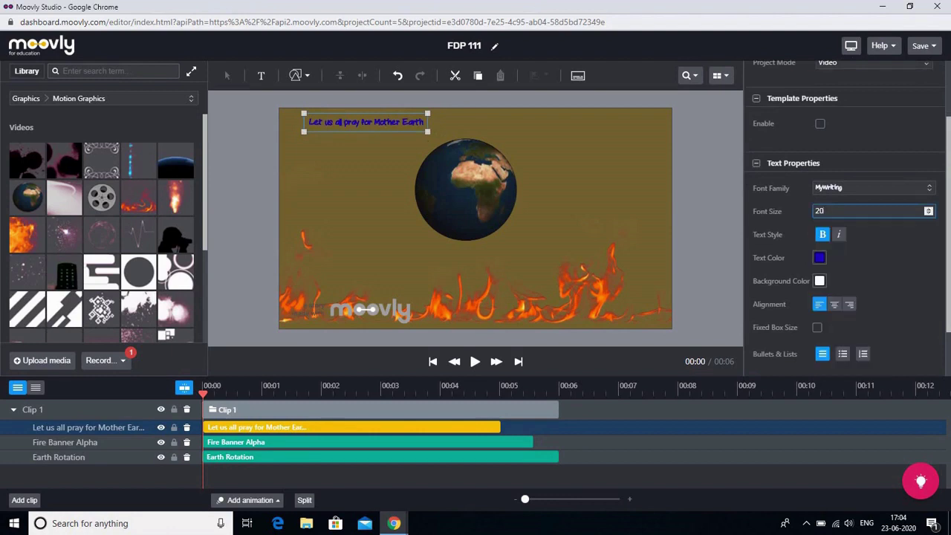
pyautogui.press('BackSpace')
pyautogui.press('BackSpace')
pyautogui.write('30')
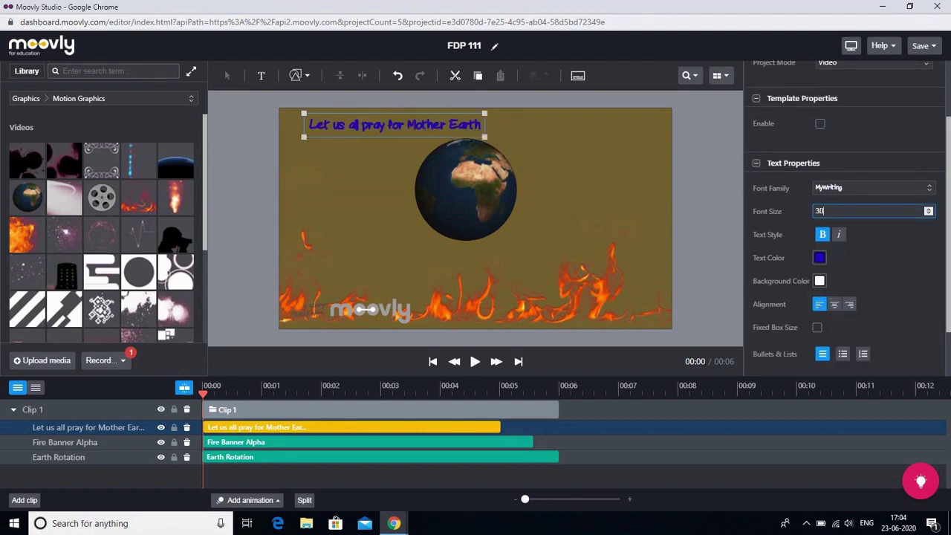
pyautogui.click(924, 264)
# Step: Give the title a teal (00B496) text background
pyautogui.click(820, 282)
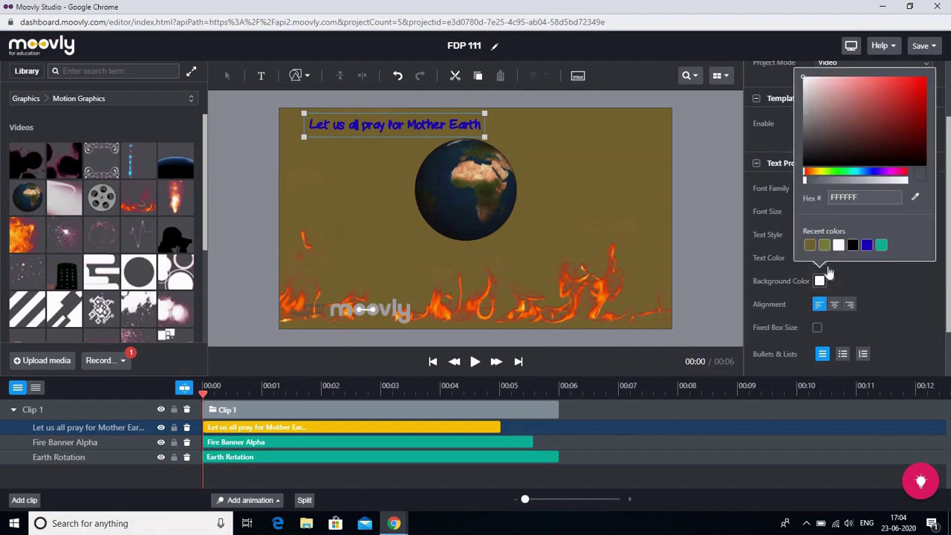
pyautogui.click(882, 246)
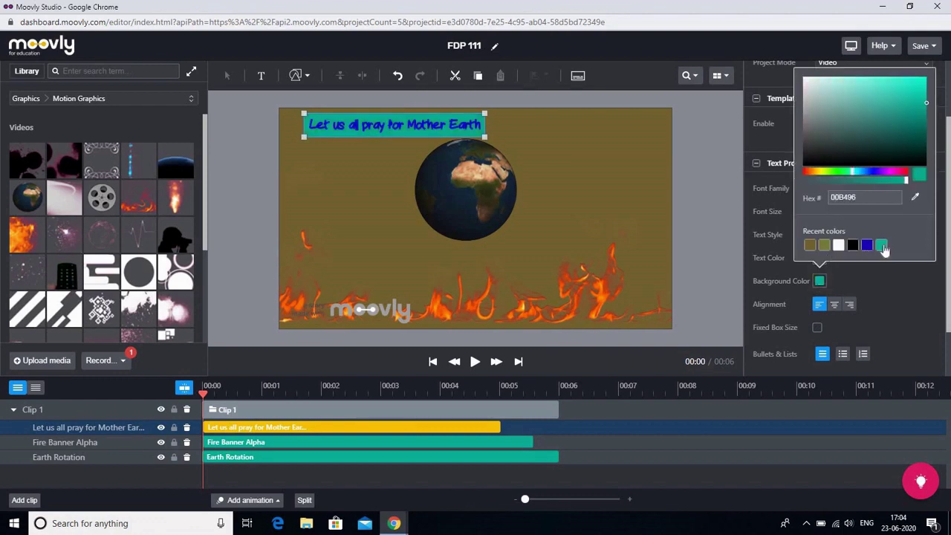
pyautogui.click(637, 228)
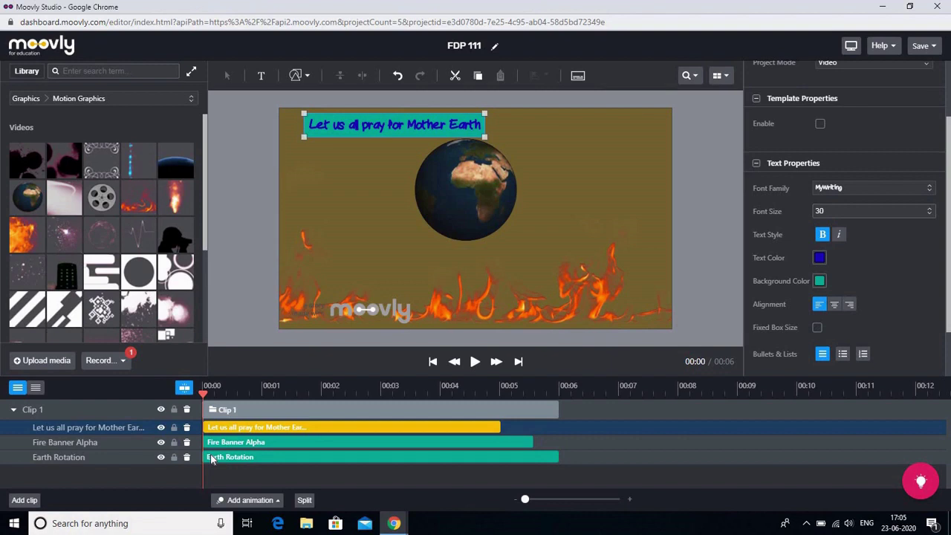
# Step: Shift the Fire Banner Alpha clip to start near 4 s and the title near 6 s
pyautogui.click(250, 458)
pyautogui.click(255, 444)
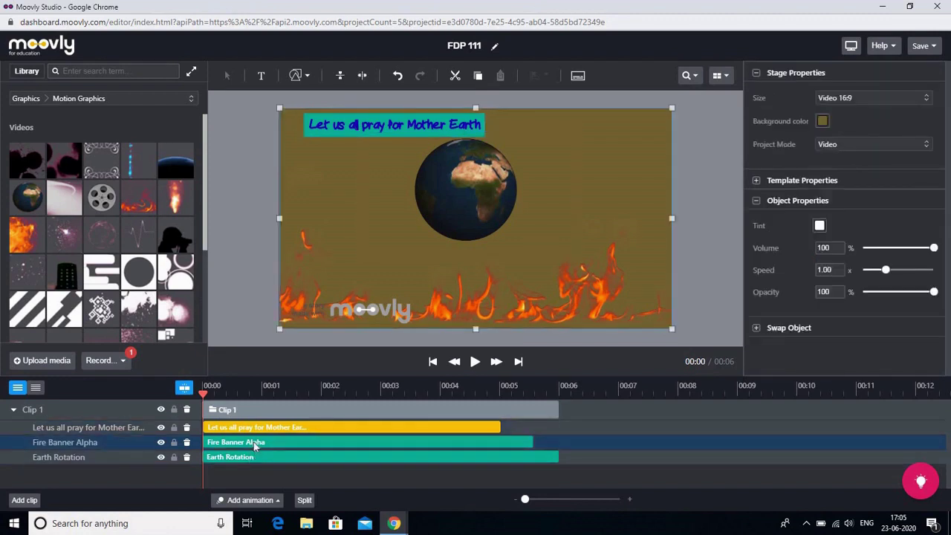
pyautogui.moveTo(255, 444); pyautogui.dragTo(500, 443)
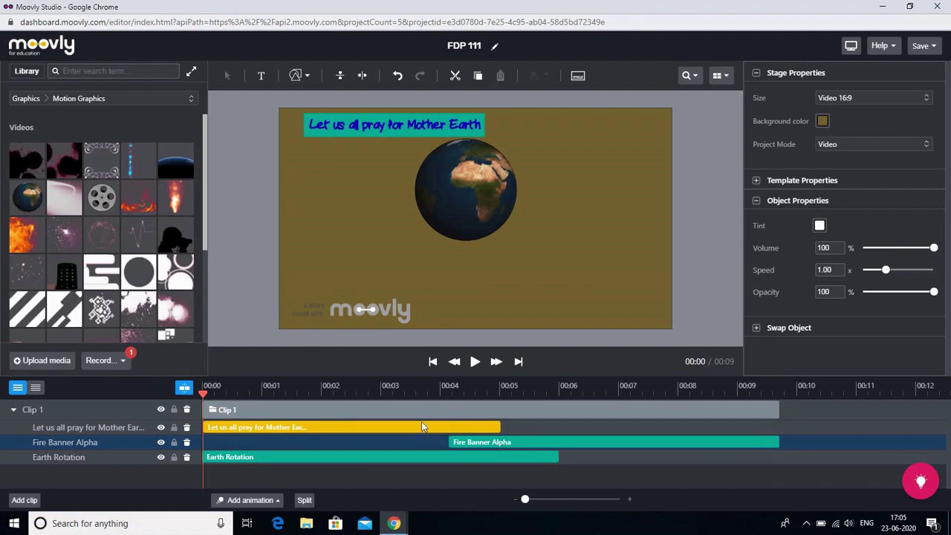
pyautogui.moveTo(459, 434); pyautogui.dragTo(775, 435)
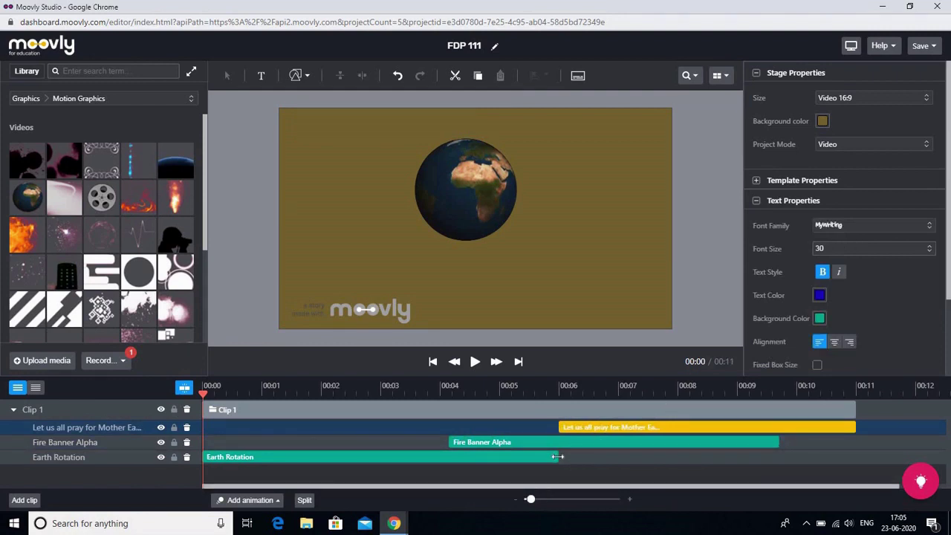
# Step: Extend the Earth Rotation and Fire Banner Alpha clips to end around 00:11
pyautogui.moveTo(557, 457); pyautogui.dragTo(512, 461)
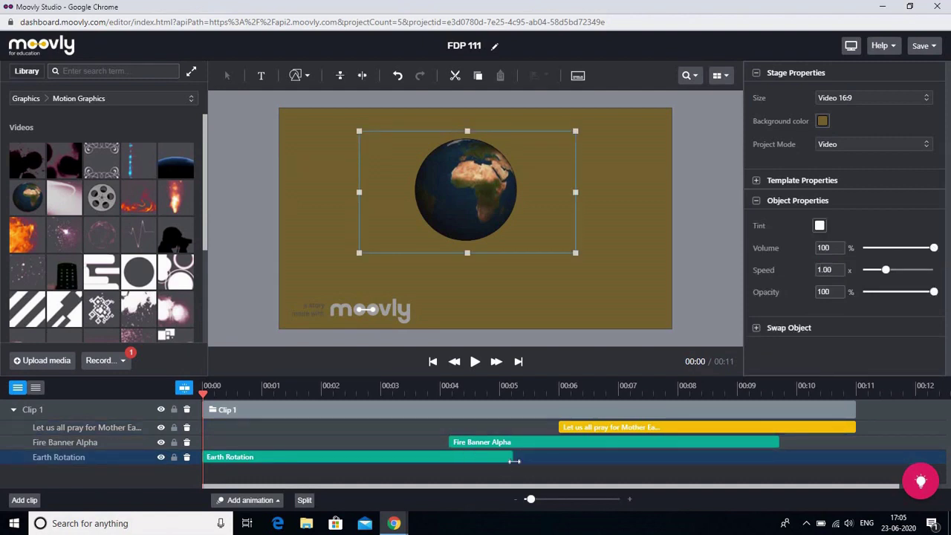
pyautogui.moveTo(503, 463); pyautogui.dragTo(853, 474)
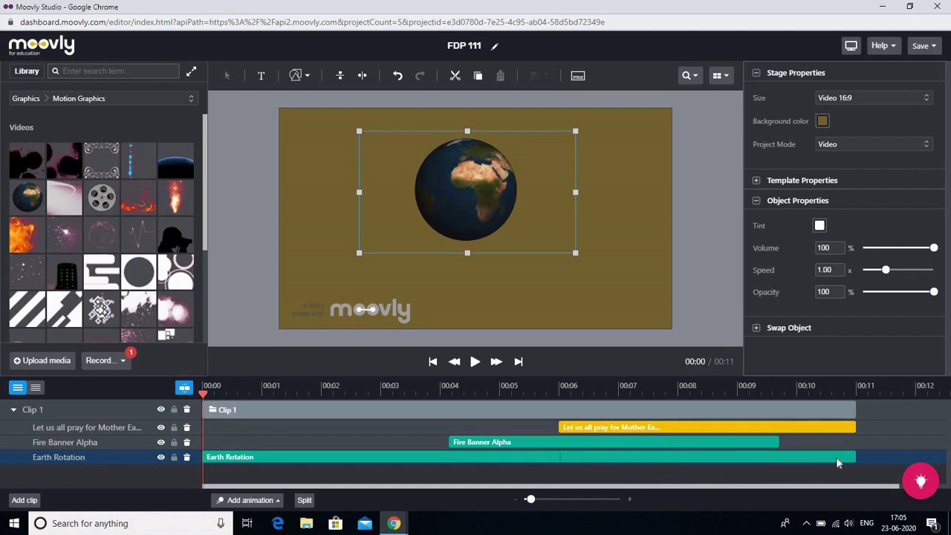
pyautogui.moveTo(778, 441); pyautogui.dragTo(843, 454)
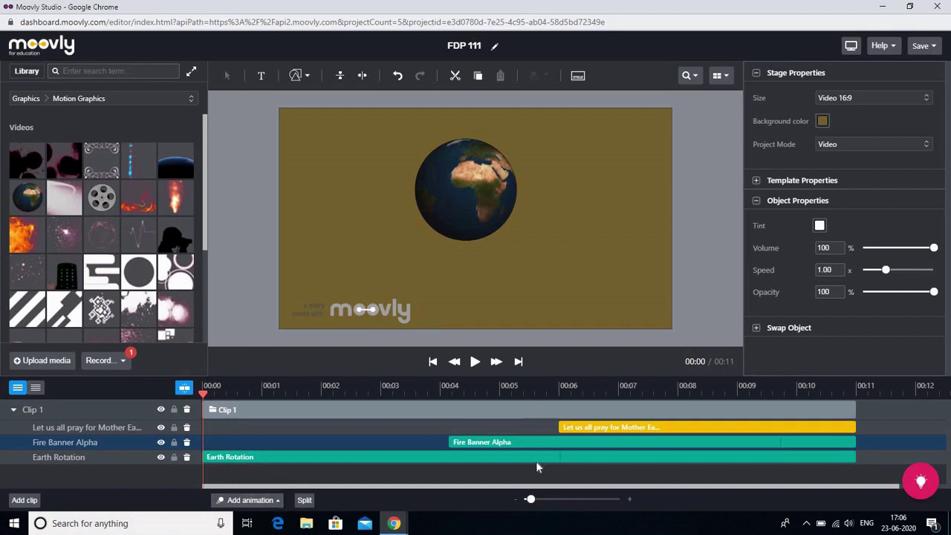
# Step: Add a Bounce in entrance to the Earth Rotation globe, lengthened to about three seconds
pyautogui.click(283, 458)
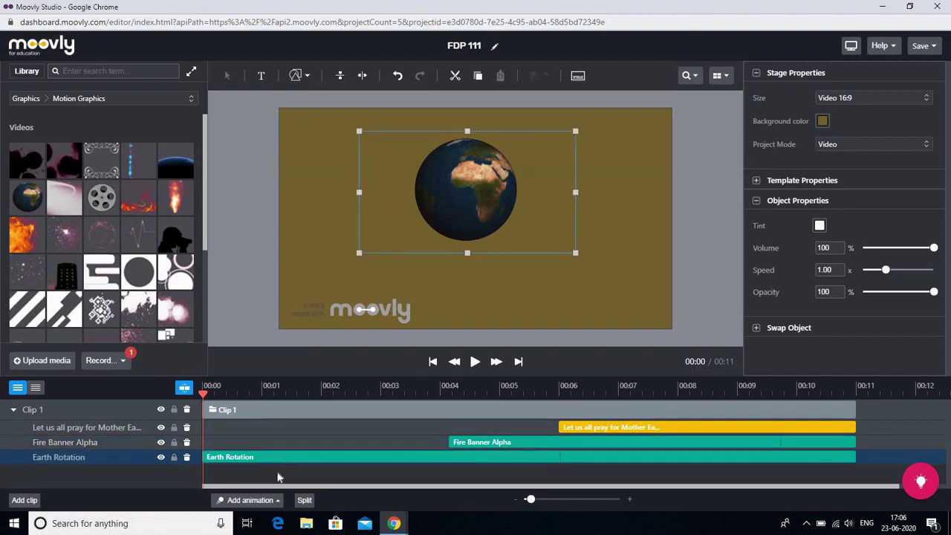
pyautogui.click(277, 502)
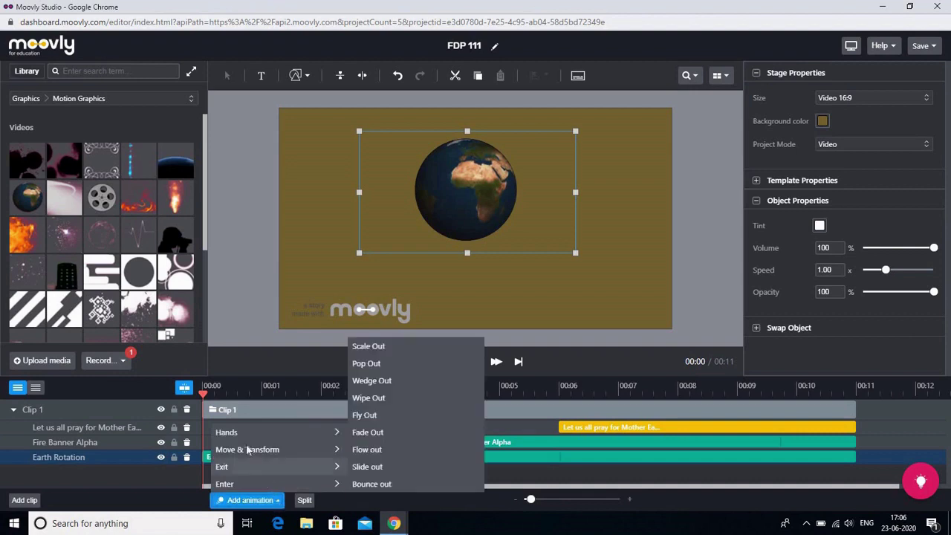
pyautogui.moveTo(240, 474)
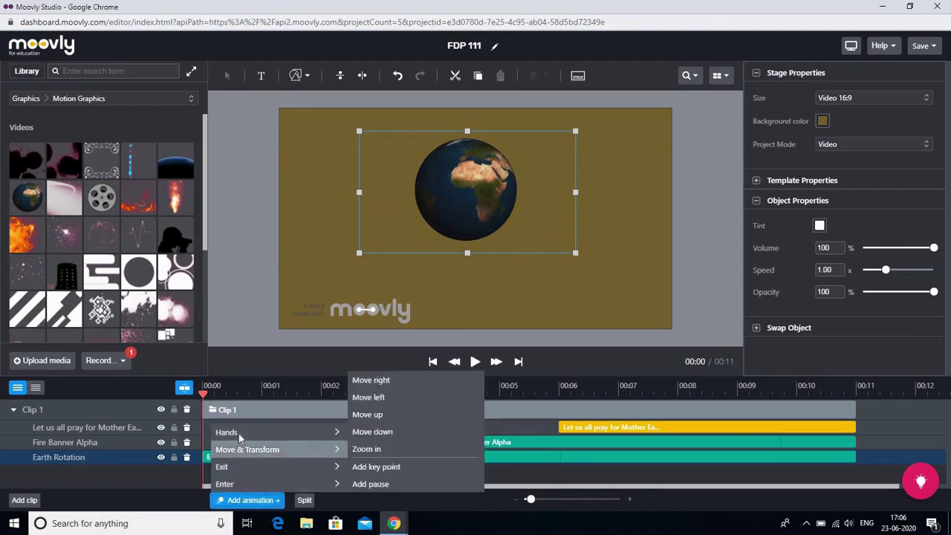
pyautogui.moveTo(238, 433)
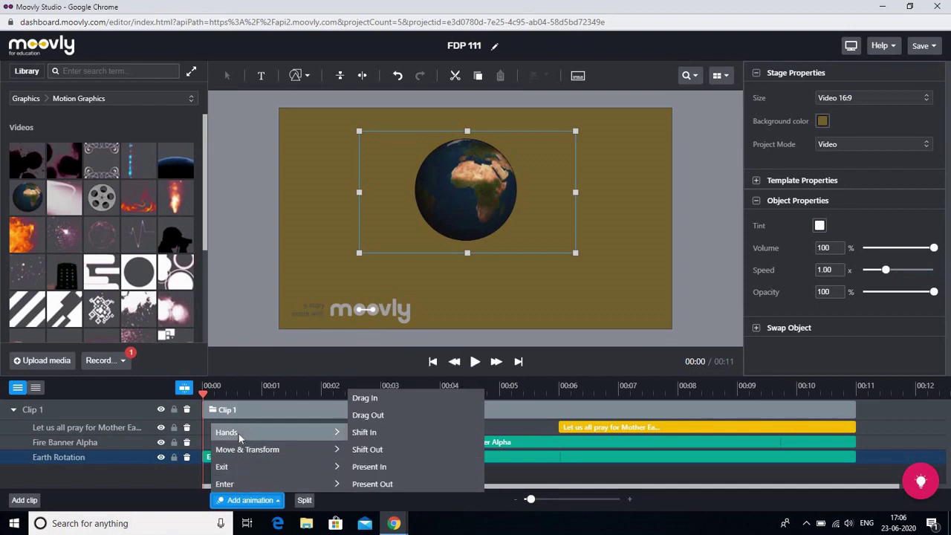
pyautogui.moveTo(237, 449)
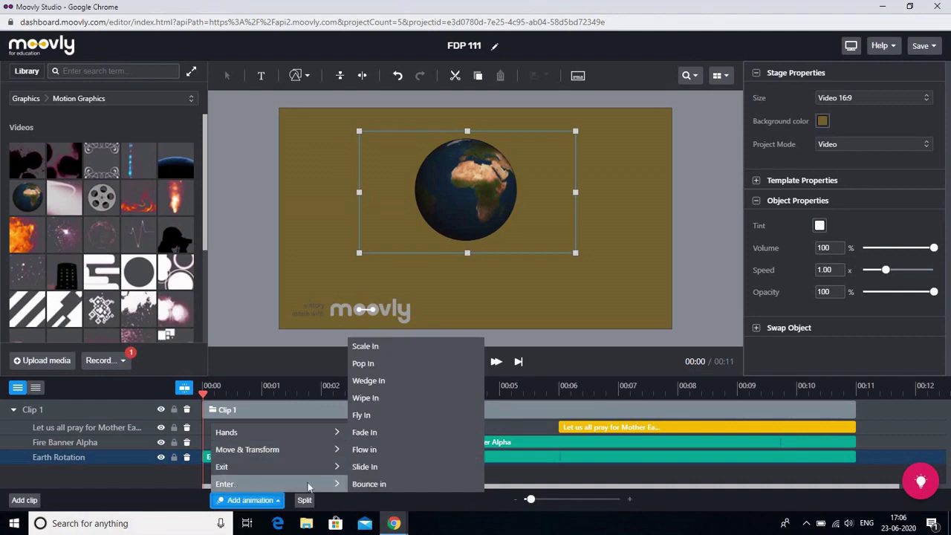
pyautogui.click(369, 484)
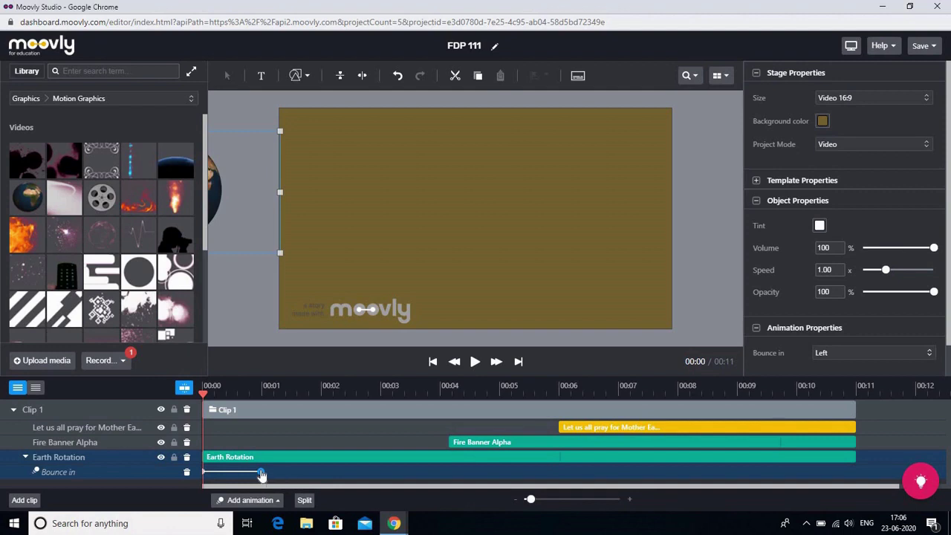
pyautogui.moveTo(264, 473); pyautogui.dragTo(368, 479)
# Step: Select the Fire Banner Alpha layer and bring up its animation types
pyautogui.click(538, 439)
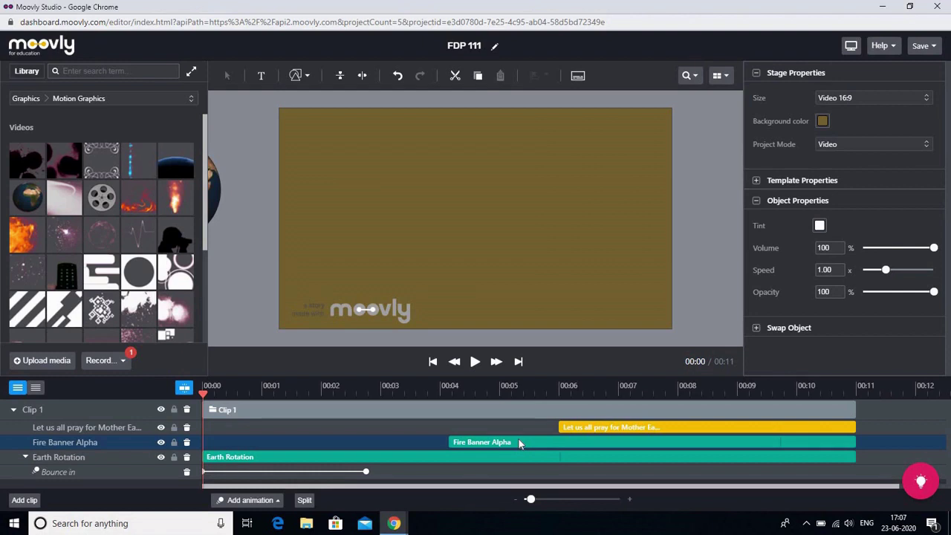
pyautogui.click(63, 429)
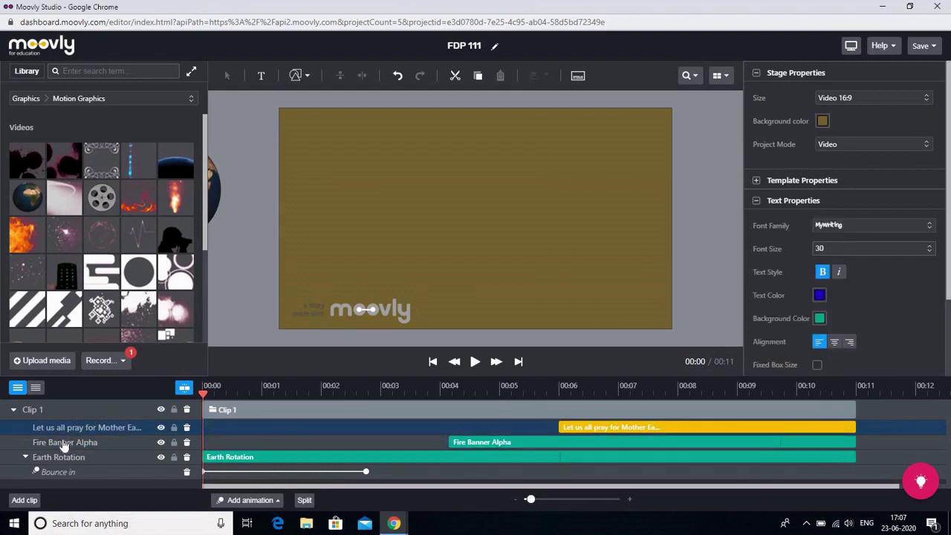
pyautogui.click(64, 442)
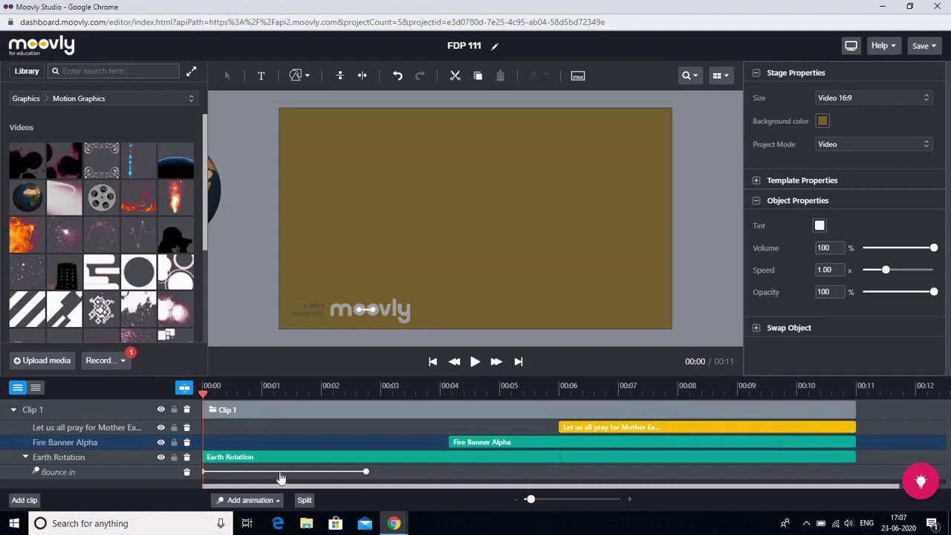
pyautogui.click(278, 502)
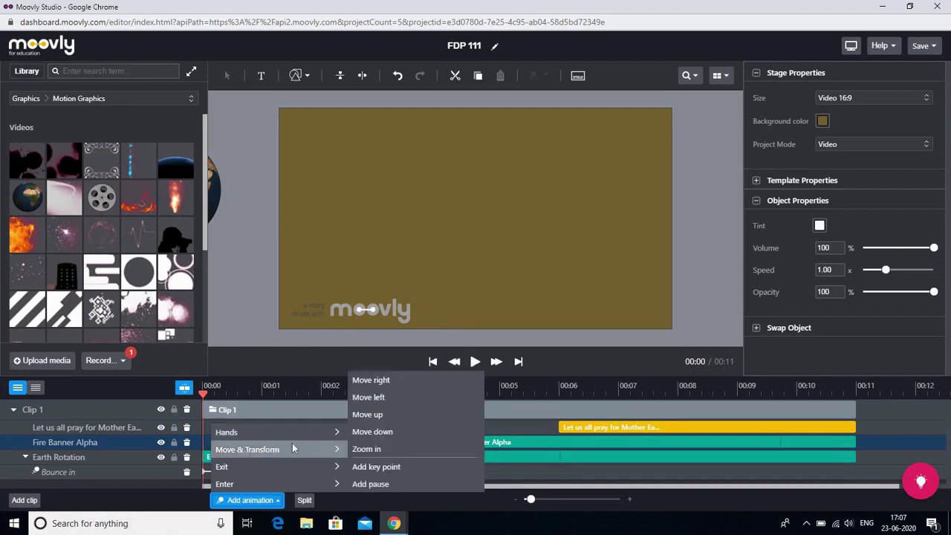
# Step: Give the fire banner a Zoom in motion and the title a Drag In ending near 00:08
pyautogui.click(369, 451)
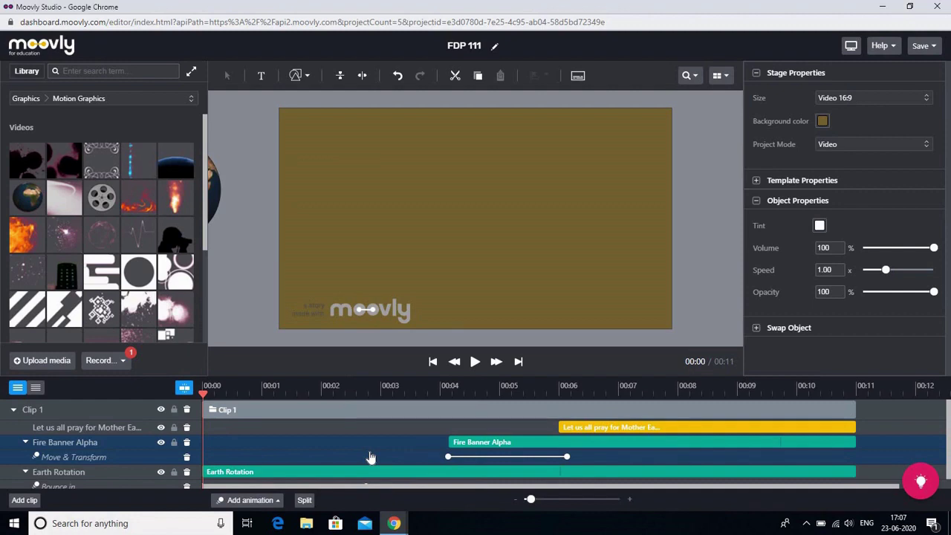
pyautogui.click(612, 428)
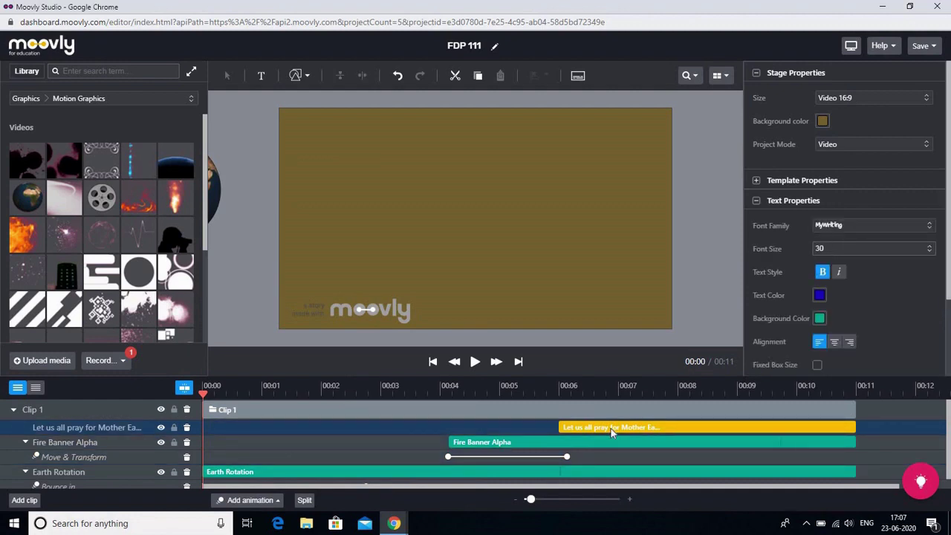
pyautogui.click(276, 501)
pyautogui.moveTo(246, 433)
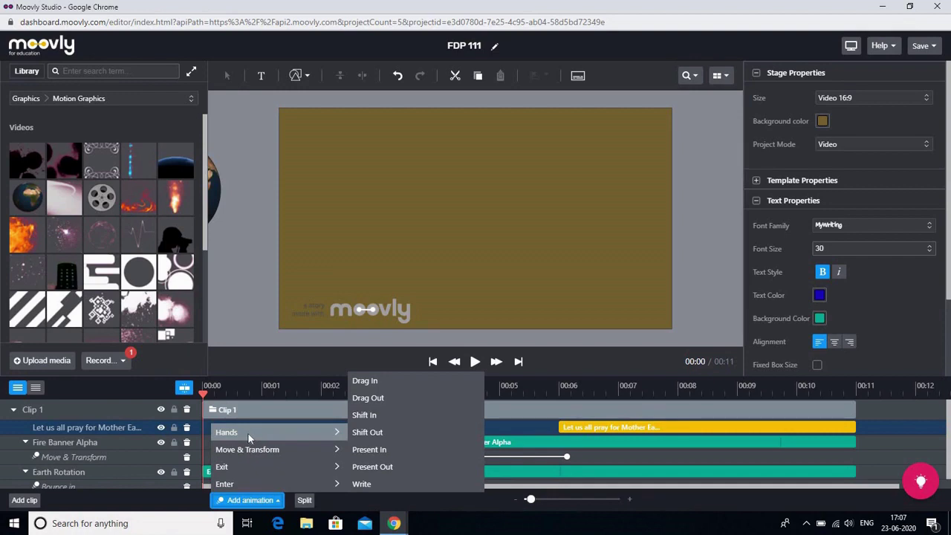
pyautogui.click(364, 380)
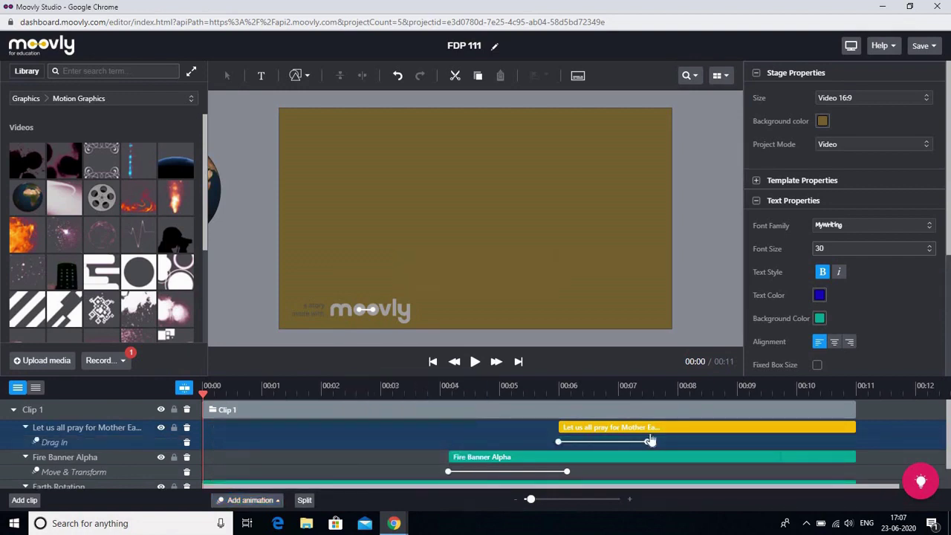
pyautogui.moveTo(650, 448); pyautogui.dragTo(682, 451)
# Step: Play the FDP 111 animation from the start in the editor
pyautogui.click(472, 363)
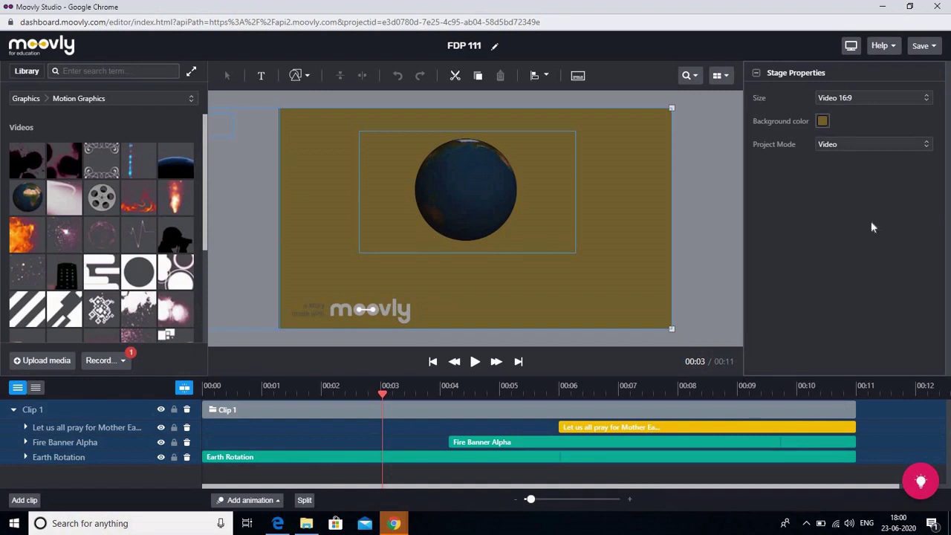
# Step: Save the FDP 111 project and switch to the My projects browser window
pyautogui.click(926, 50)
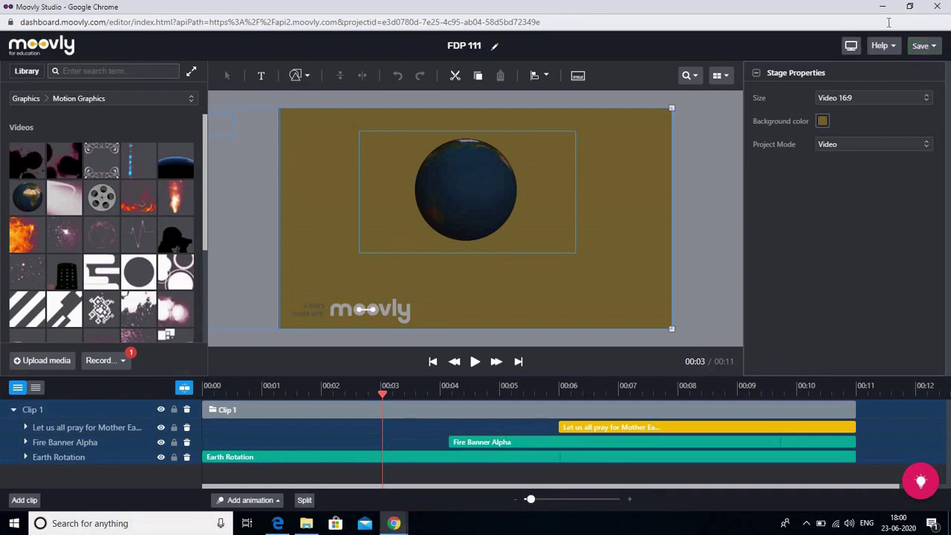
pyautogui.click(394, 523)
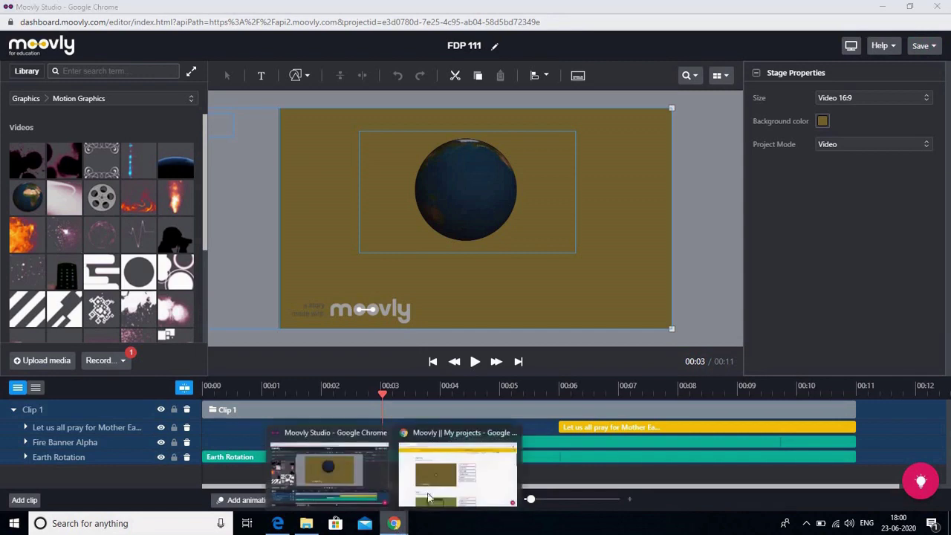
pyautogui.click(428, 497)
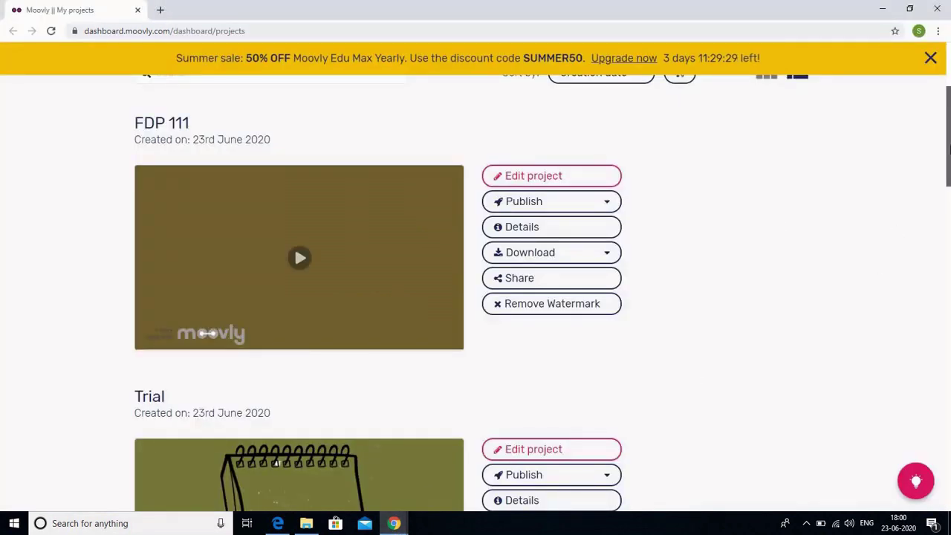
pyautogui.scroll(3, 948, 123)
pyautogui.scroll(-2, 948, 123)
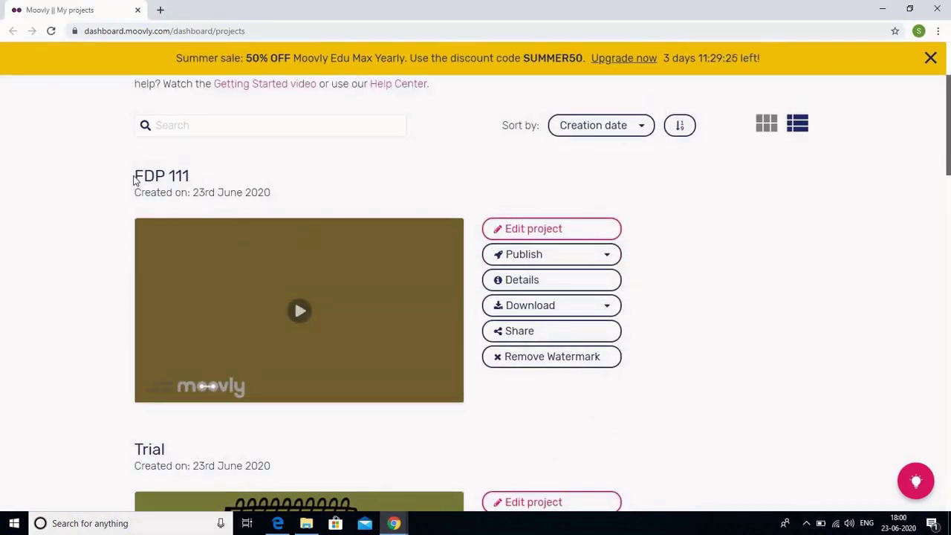
# Step: Load the FDP 111 preview video and show it full screen
pyautogui.moveTo(134, 175); pyautogui.dragTo(195, 181)
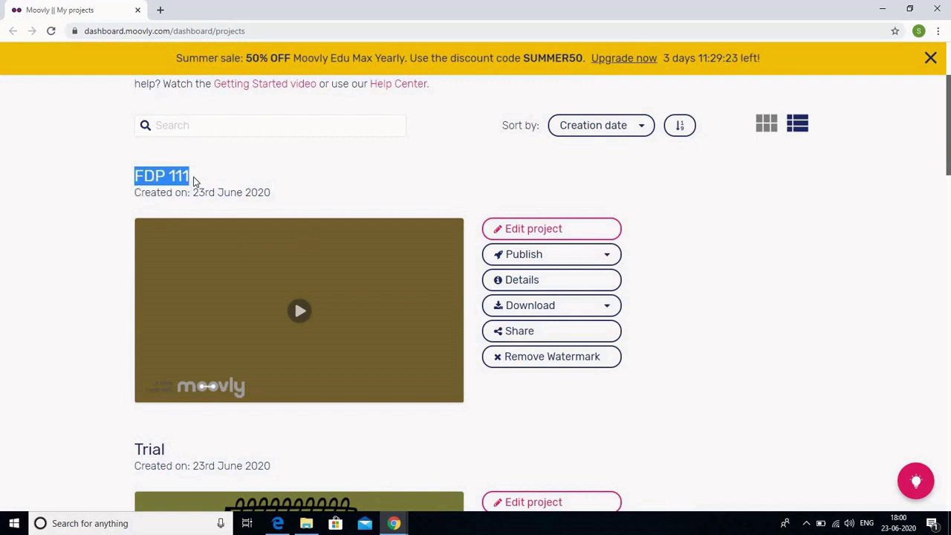
pyautogui.click(330, 189)
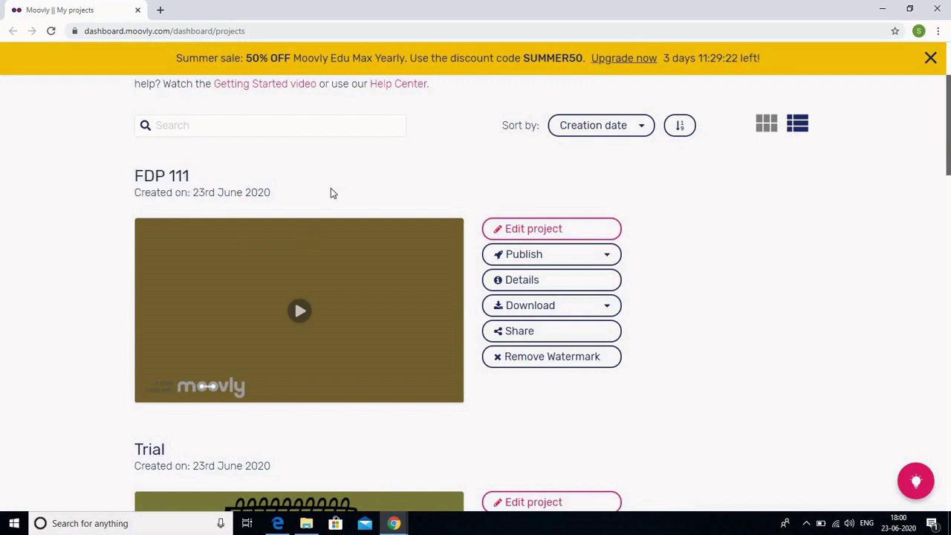
pyautogui.click(301, 312)
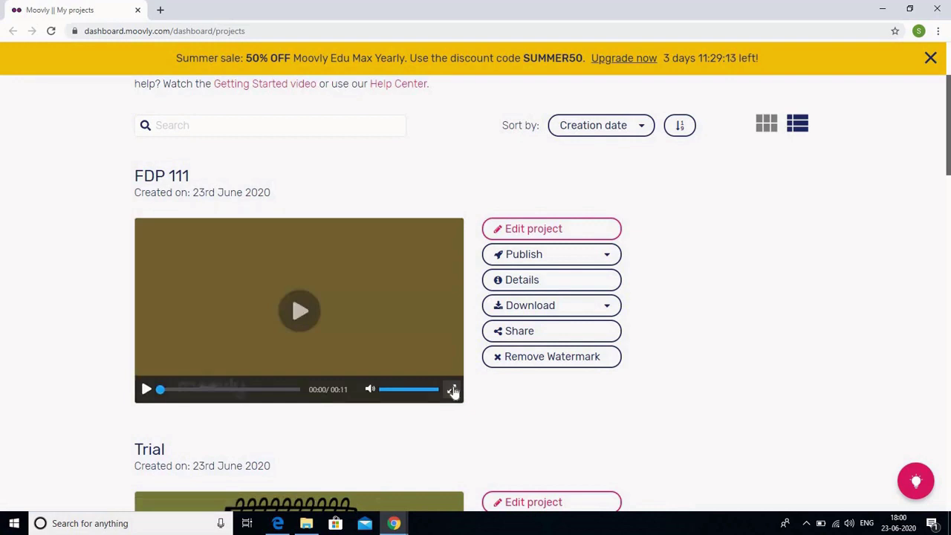
pyautogui.click(454, 390)
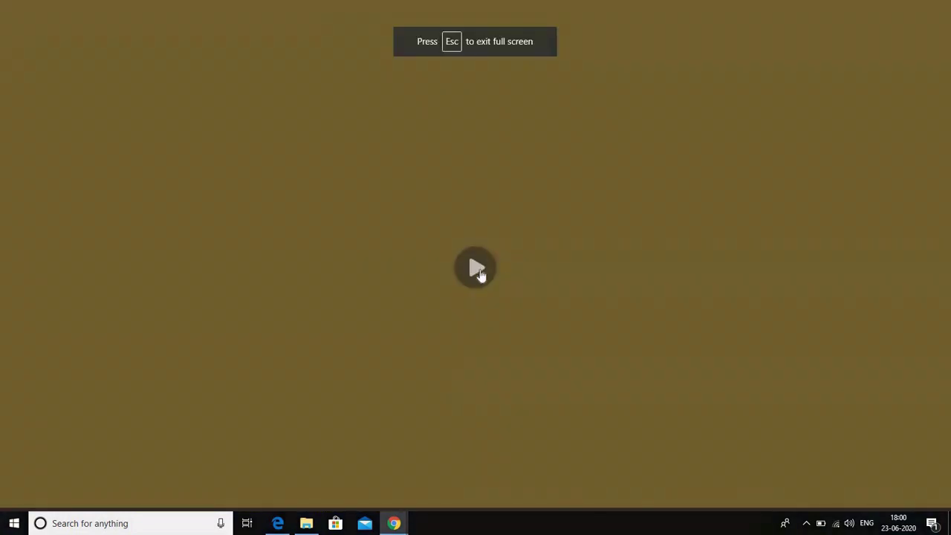
# Step: Play the FDP 111 video full screen through to the end
pyautogui.click(478, 272)
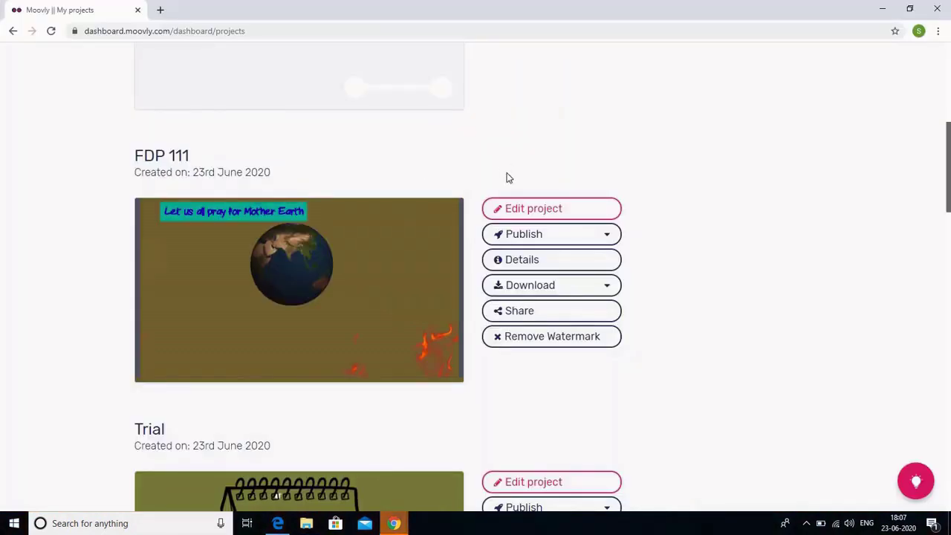
pyautogui.click(520, 211)
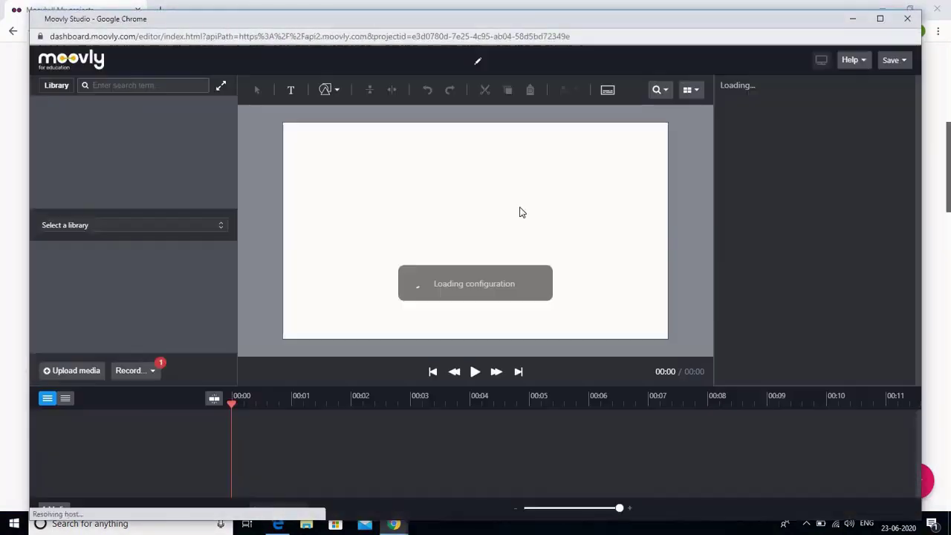
pyautogui.click(907, 25)
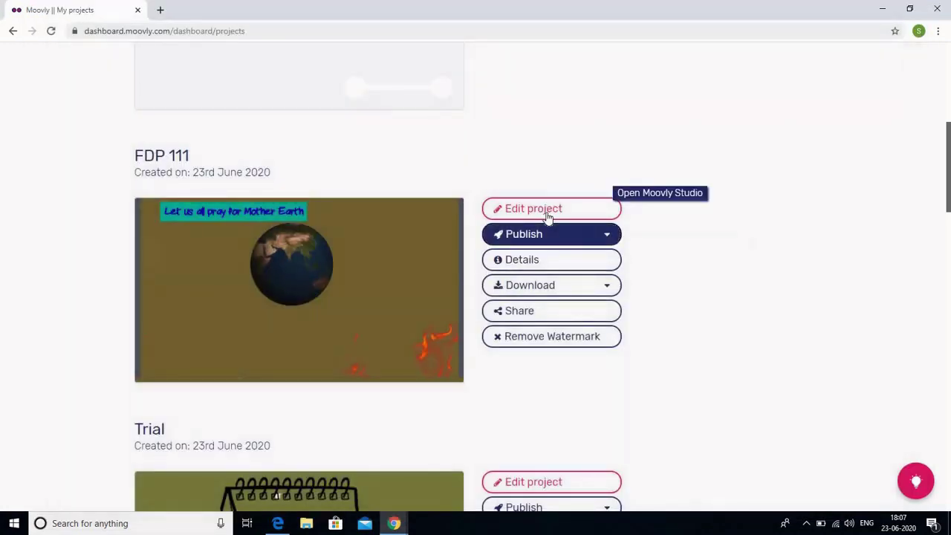
pyautogui.click(607, 234)
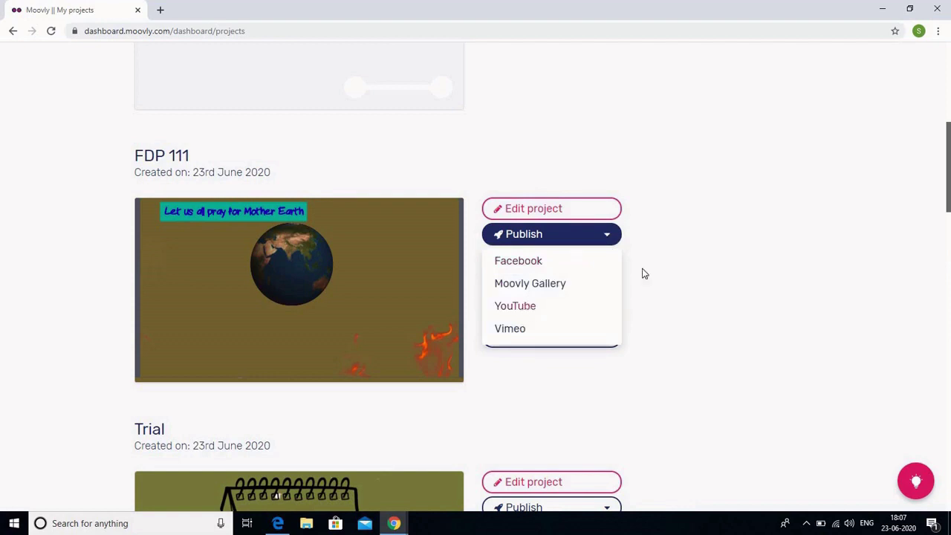
pyautogui.click(703, 265)
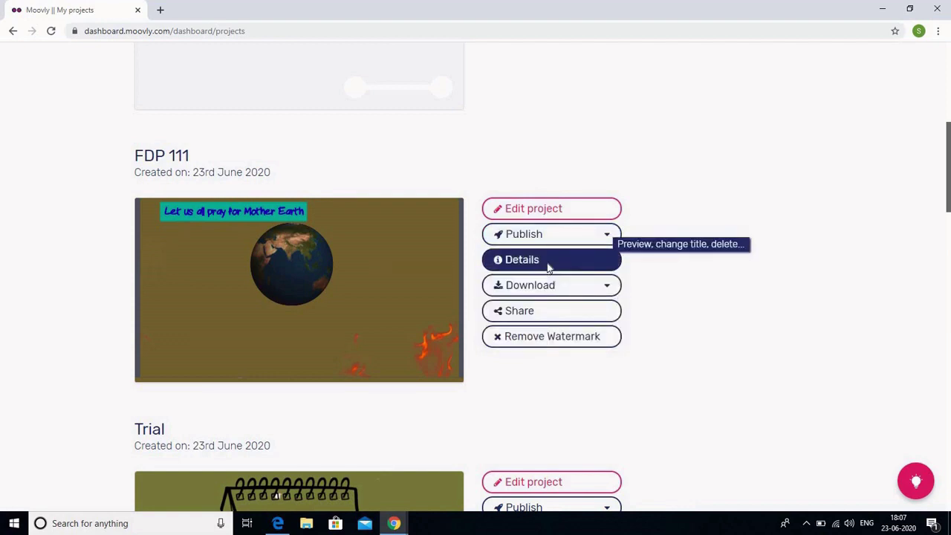
pyautogui.click(549, 269)
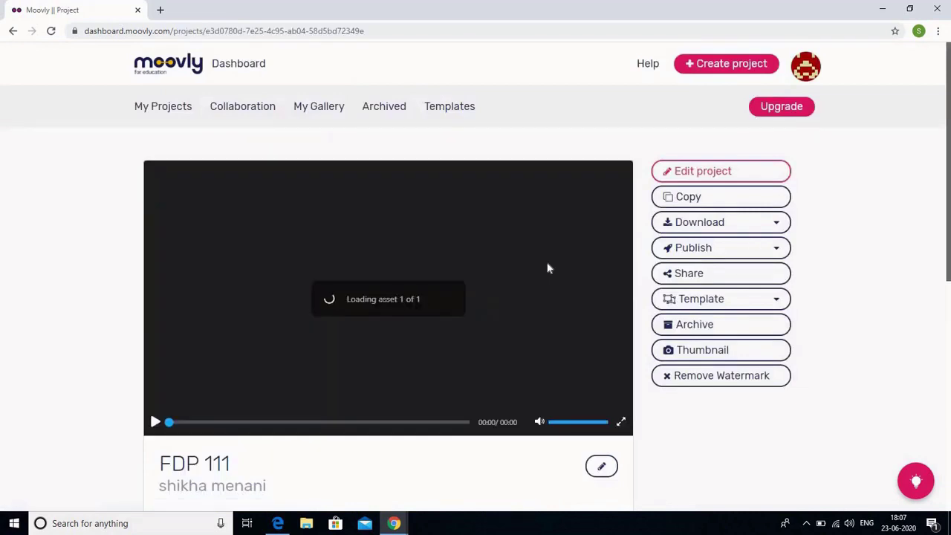
pyautogui.click(14, 32)
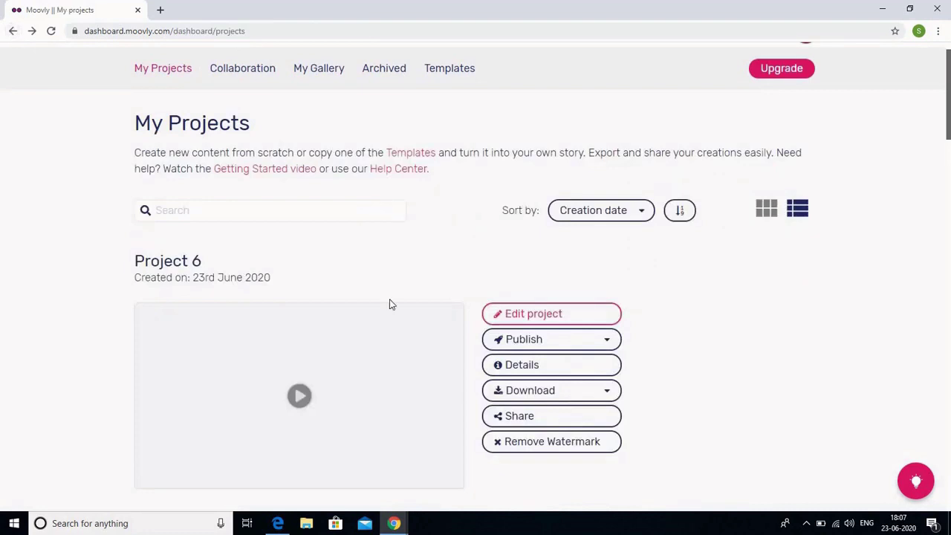
pyautogui.scroll(-5, 583, 386)
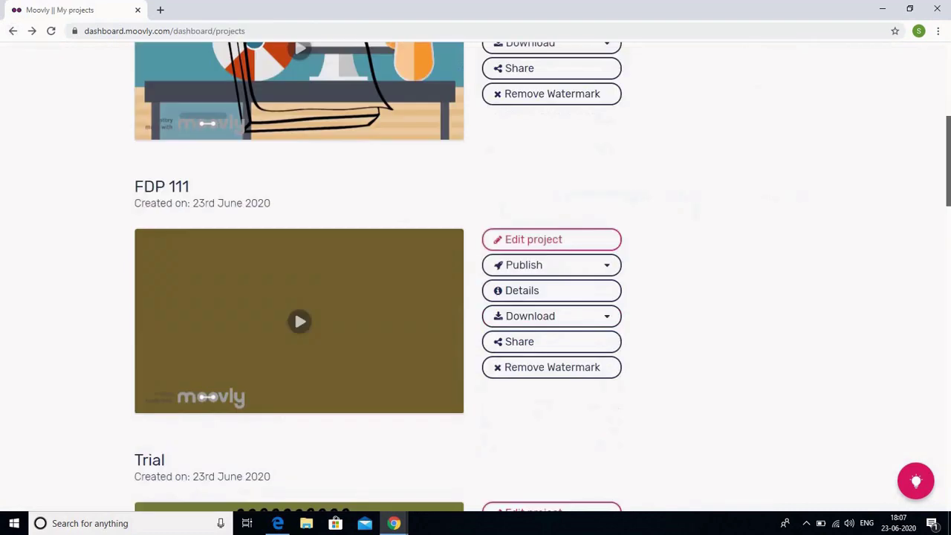
pyautogui.click(605, 320)
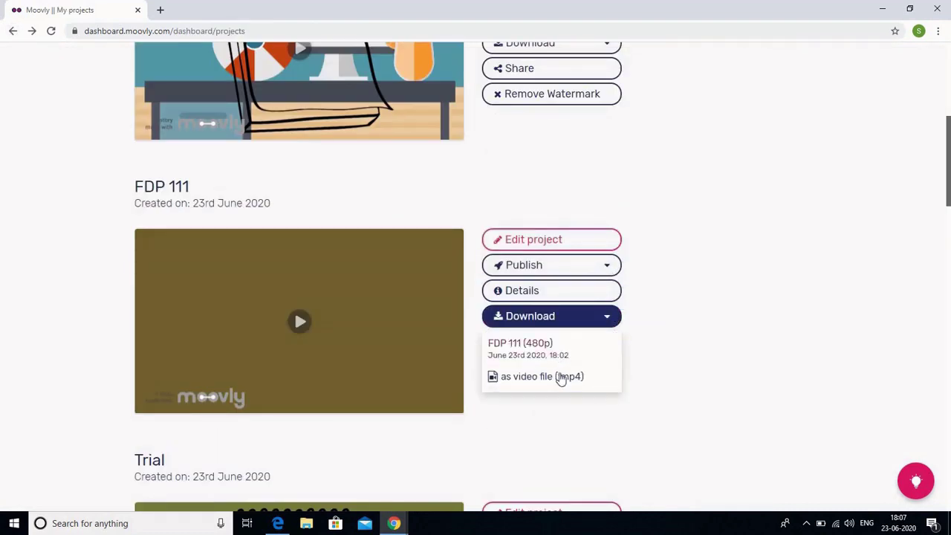
pyautogui.click(697, 346)
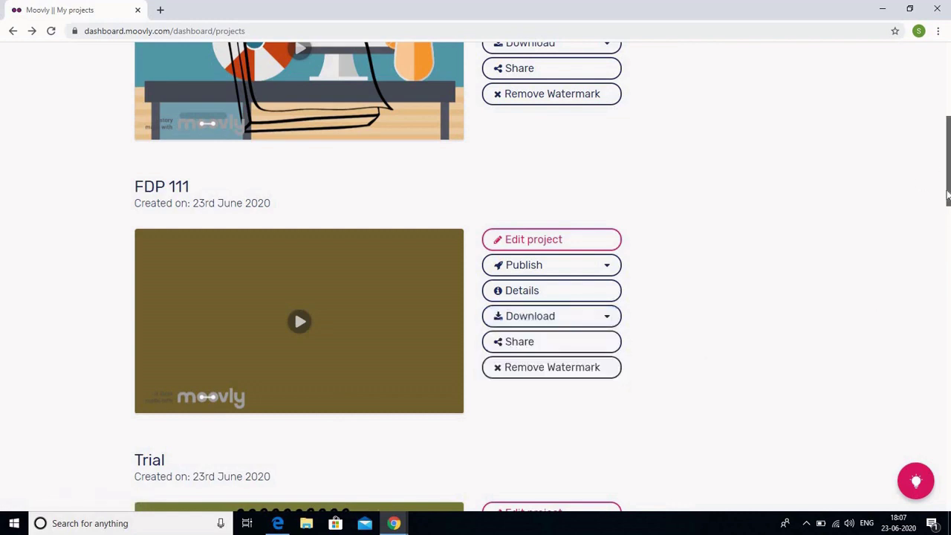
pyautogui.moveTo(949, 195); pyautogui.dragTo(948, 231)
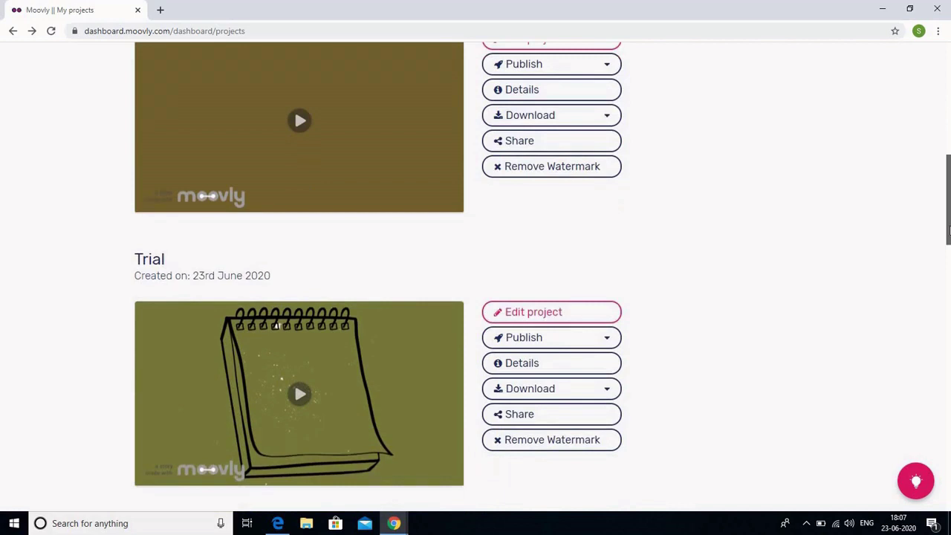
pyautogui.moveTo(949, 231); pyautogui.dragTo(948, 106)
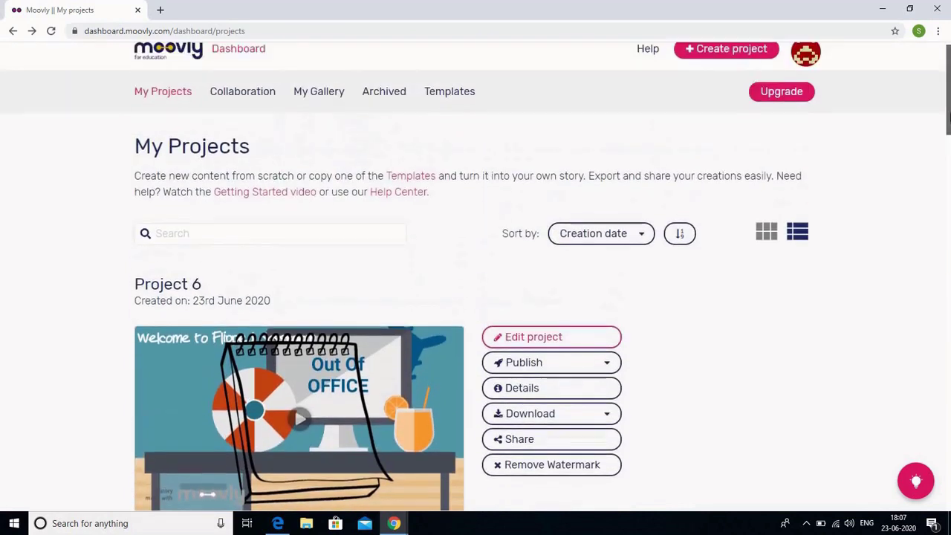
# Step: Create a new blank project from scratch, maximize the editor, and dismiss the walk-through tips
pyautogui.click(733, 65)
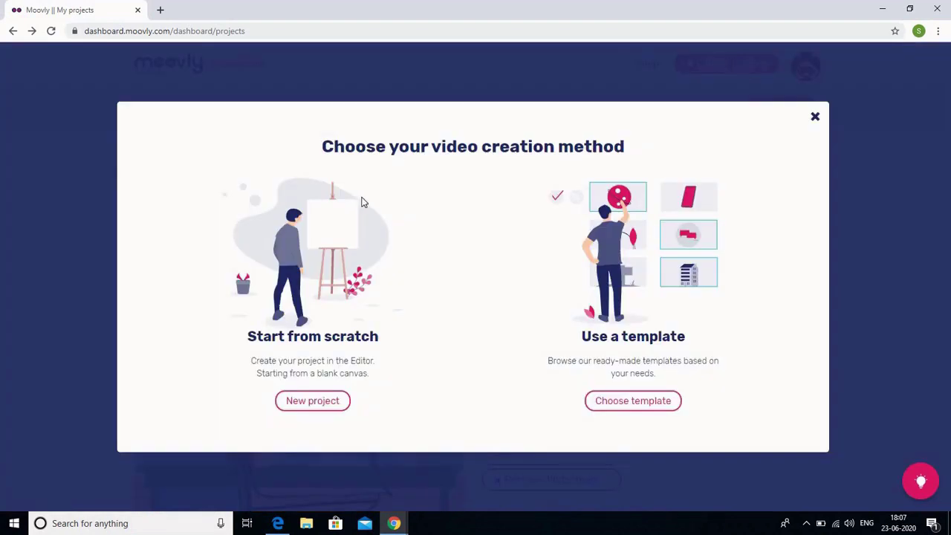
pyautogui.click(301, 405)
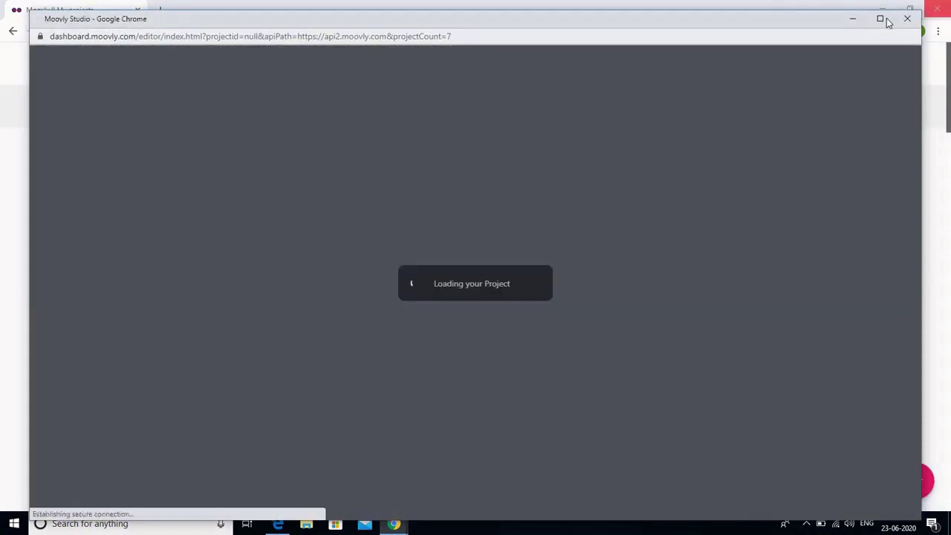
pyautogui.click(880, 18)
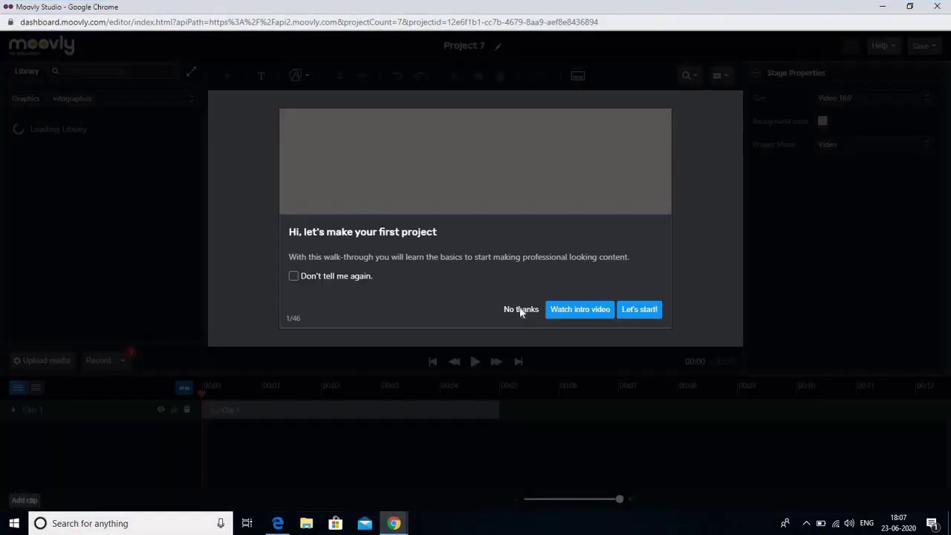
pyautogui.click(521, 311)
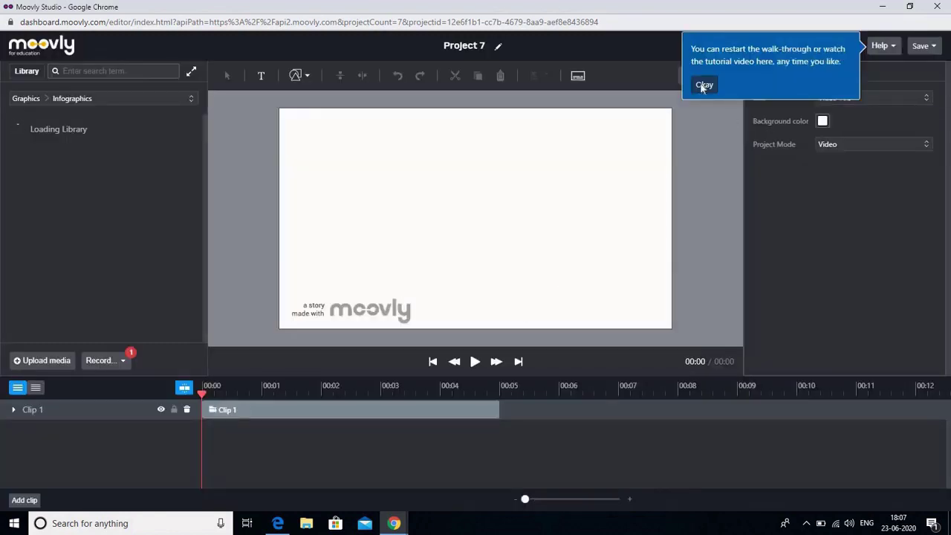
pyautogui.click(703, 86)
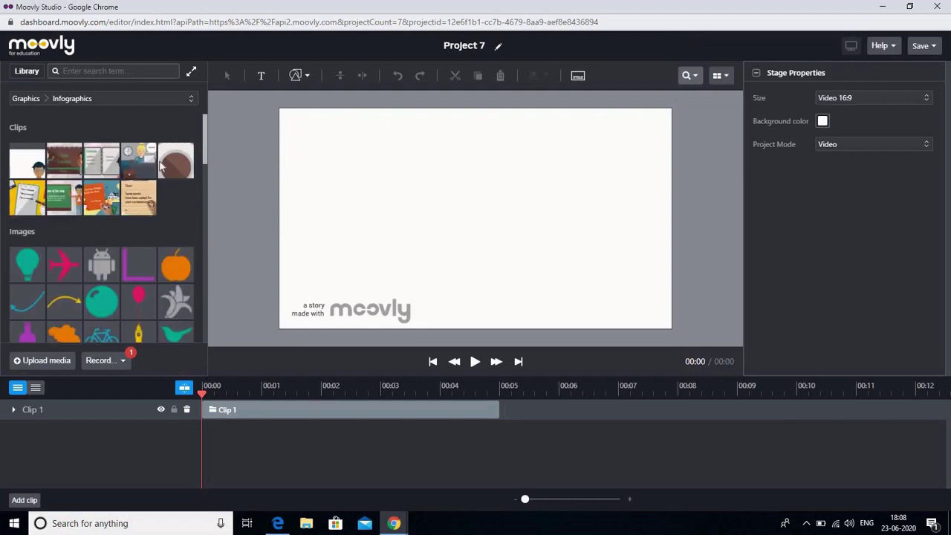
# Step: Add a Storyblocks businesspeople-meeting photo to the Clip 1 stage, then show the Doodle Marker library
pyautogui.click(190, 100)
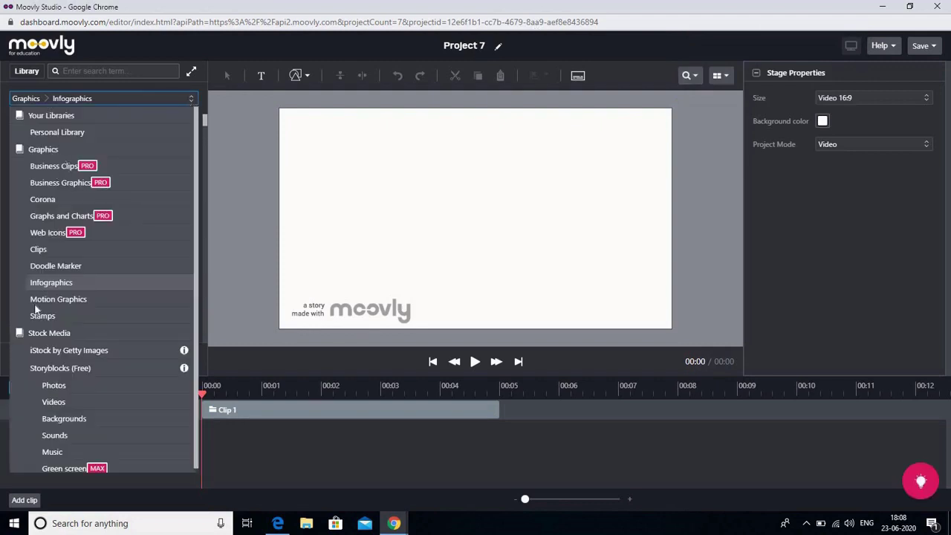
pyautogui.click(53, 385)
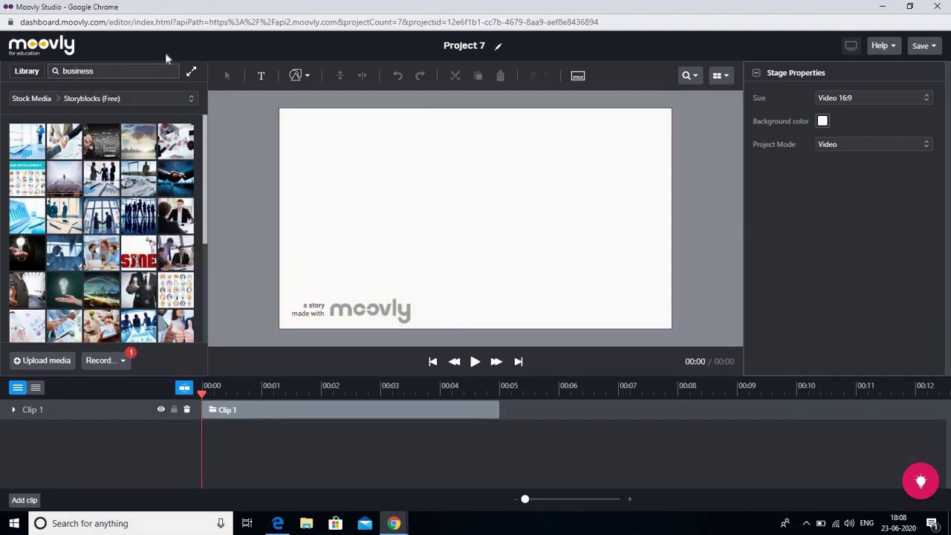
pyautogui.click(103, 255)
pyautogui.moveTo(104, 256); pyautogui.dragTo(348, 175)
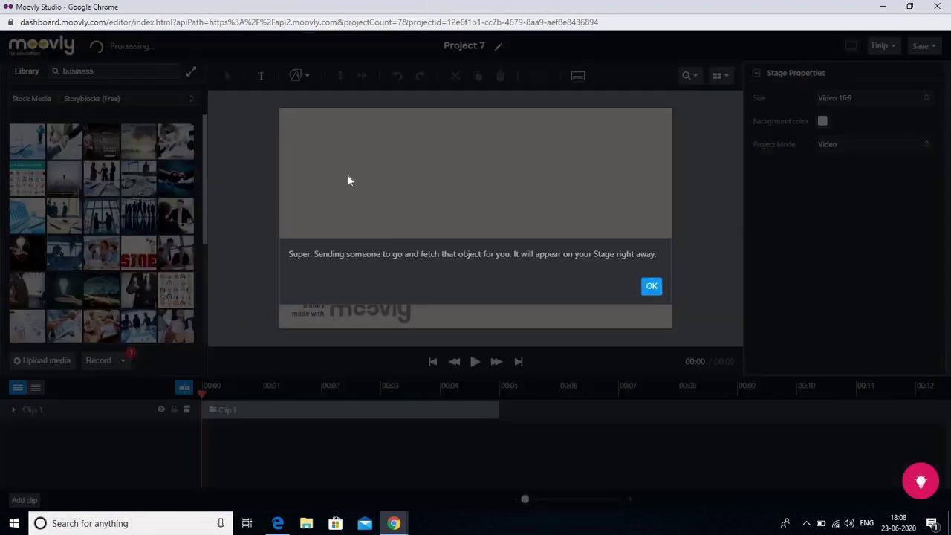
pyautogui.click(651, 288)
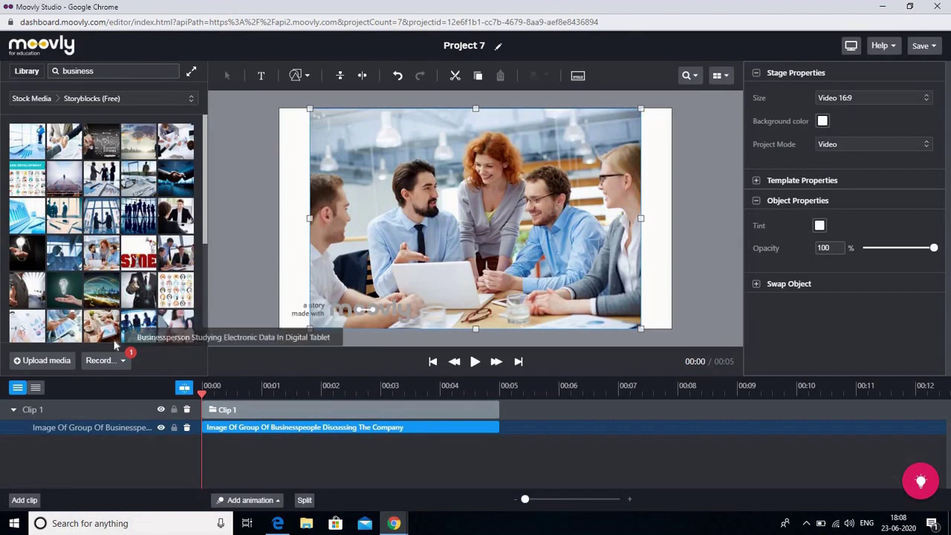
pyautogui.click(191, 99)
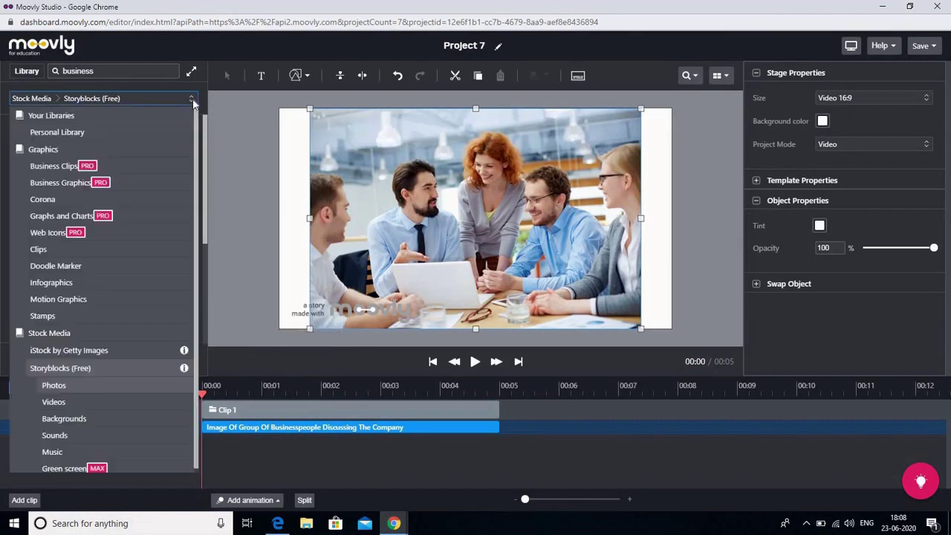
pyautogui.click(56, 266)
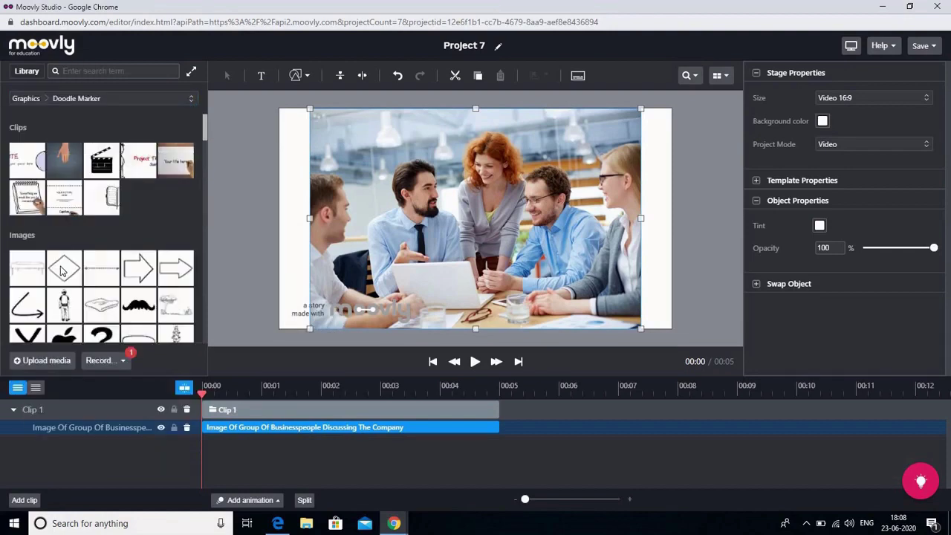
# Step: Add the Doodle Marker Notebook clip and move the businesspeople photo to start after it, near 00:09
pyautogui.moveTo(31, 208)
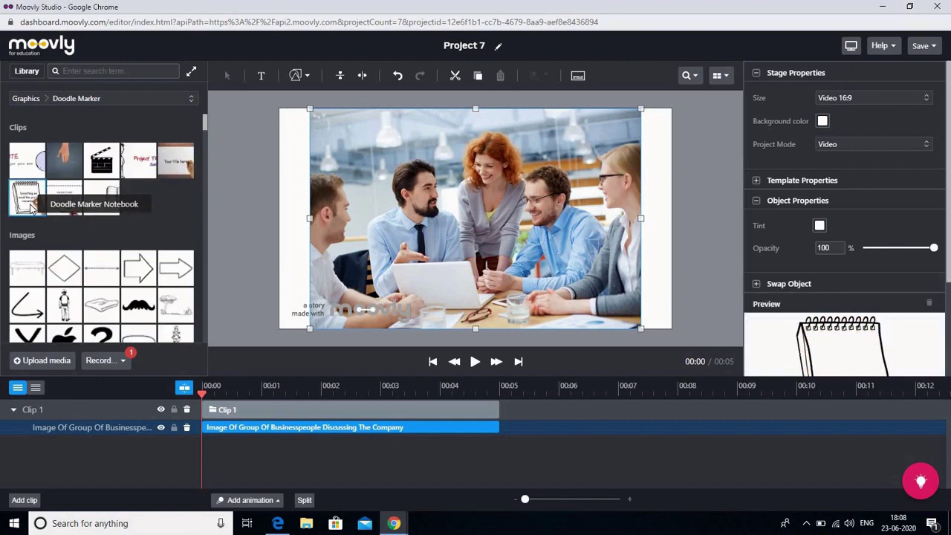
pyautogui.moveTo(31, 208); pyautogui.dragTo(357, 217)
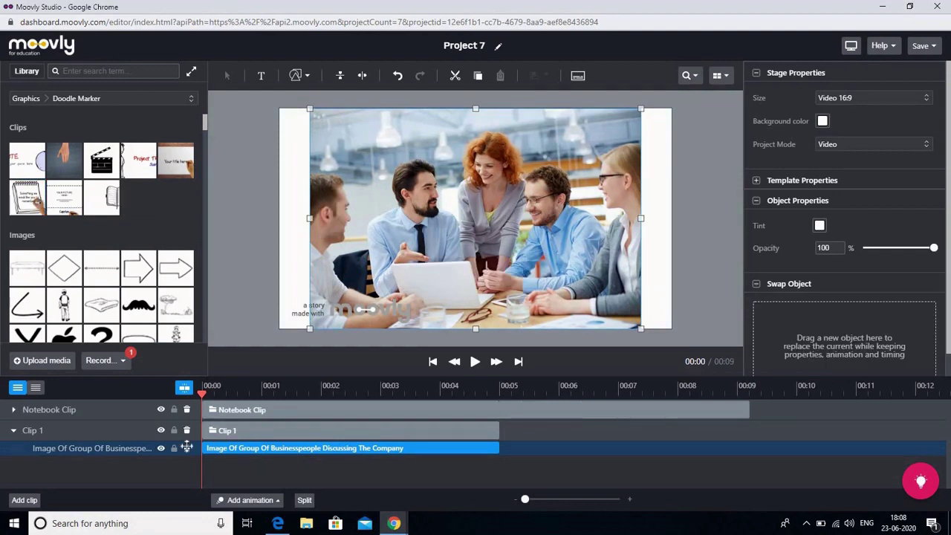
pyautogui.click(335, 410)
pyautogui.moveTo(469, 419); pyautogui.dragTo(302, 413)
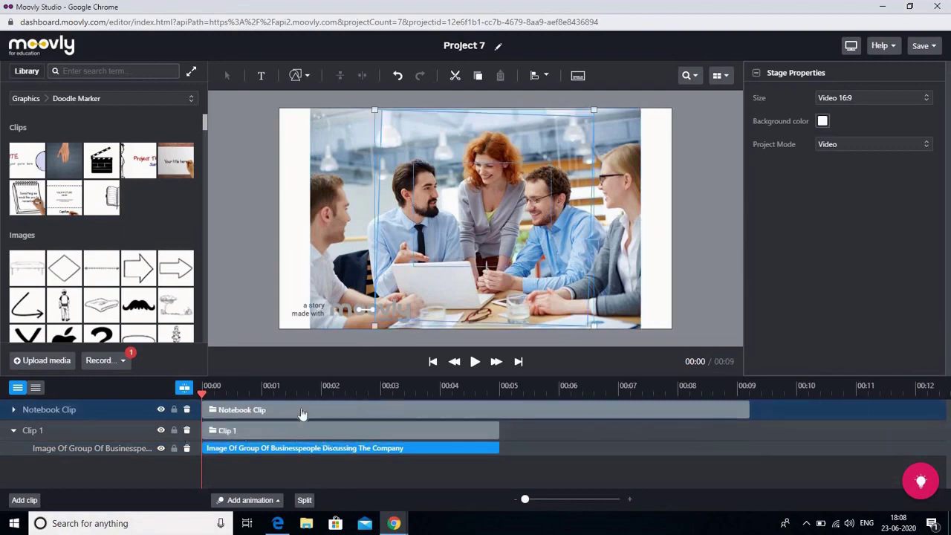
pyautogui.moveTo(291, 454); pyautogui.dragTo(838, 171)
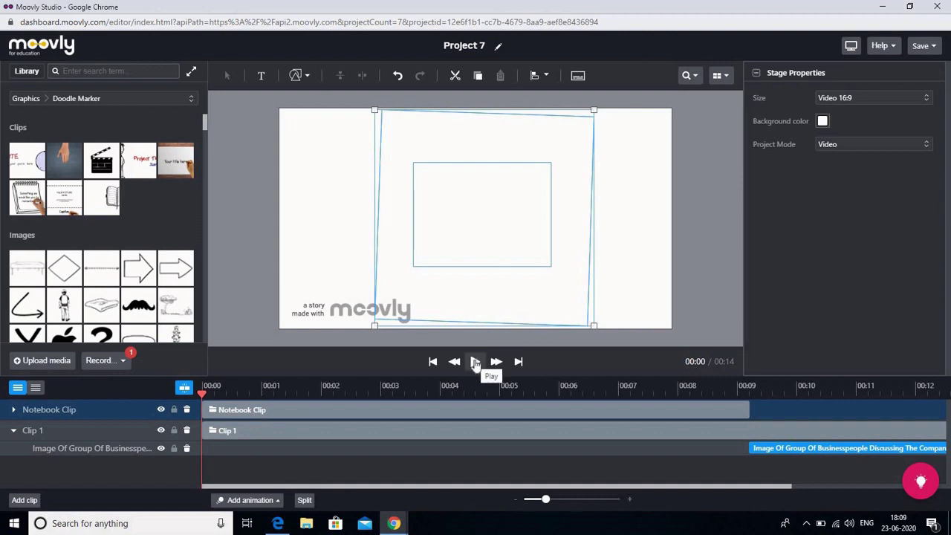
# Step: Preview the project up to 00:05, where the notebook's placeholder sentence is drawn
pyautogui.click(476, 362)
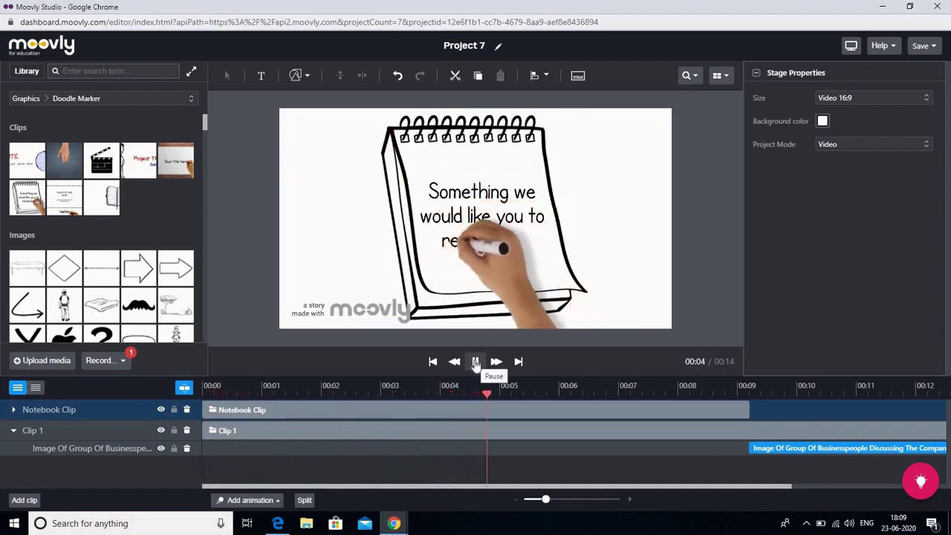
pyautogui.click(475, 362)
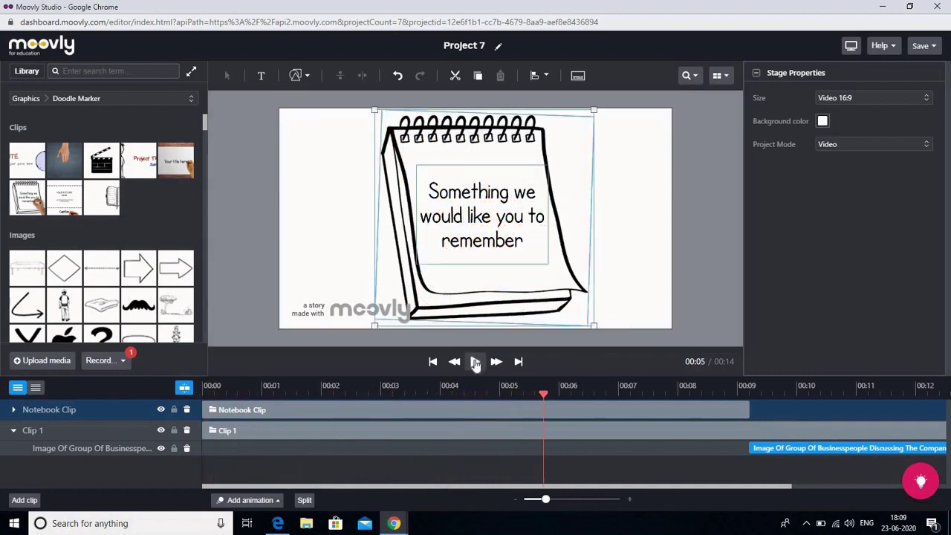
# Step: Replace the notebook's placeholder text with 'Welcome to the flipped classroom...'
pyautogui.doubleClick(516, 240)
pyautogui.press('BackSpace')
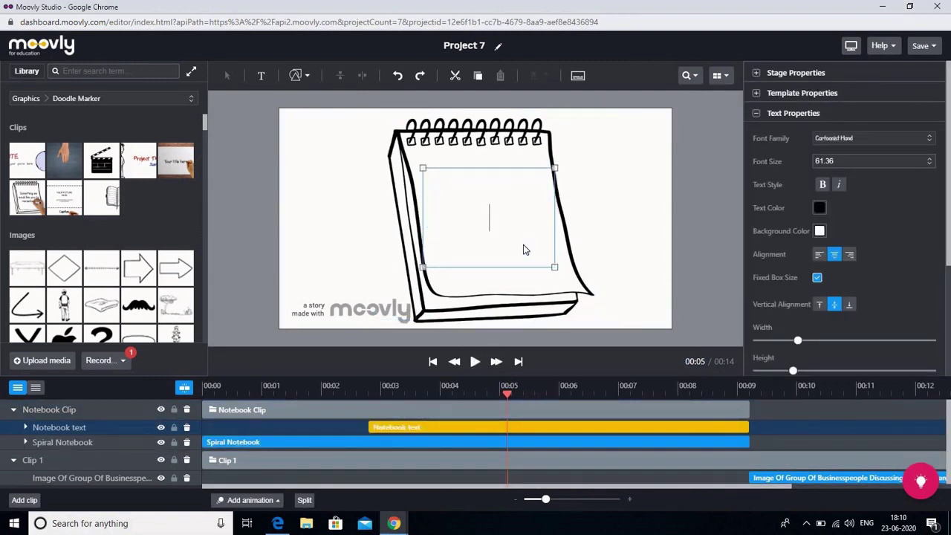
pyautogui.write('Welcome to the ')
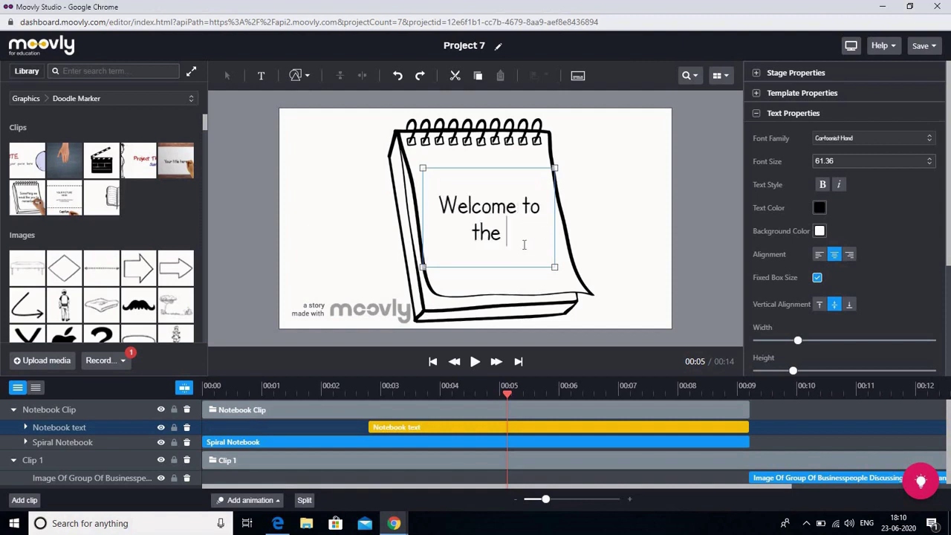
pyautogui.write('flipped classroom')
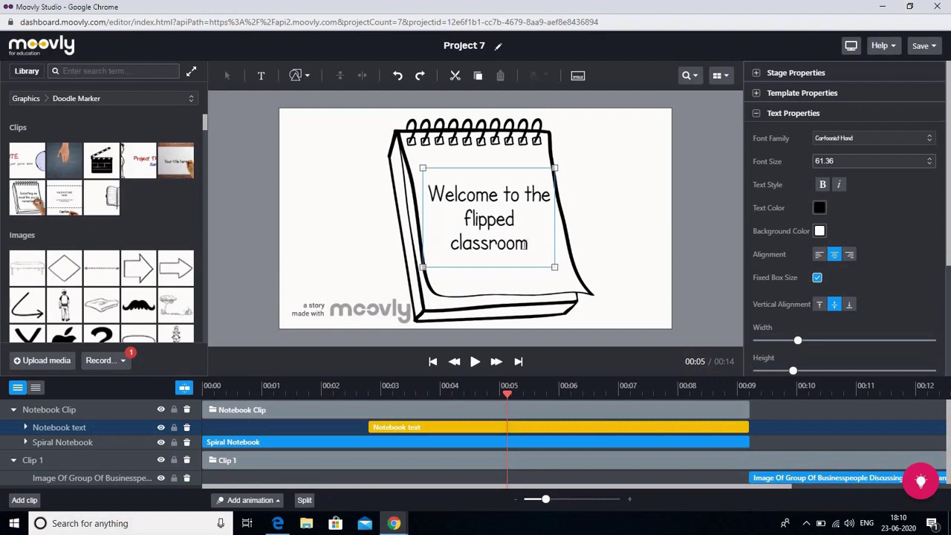
pyautogui.write('...')
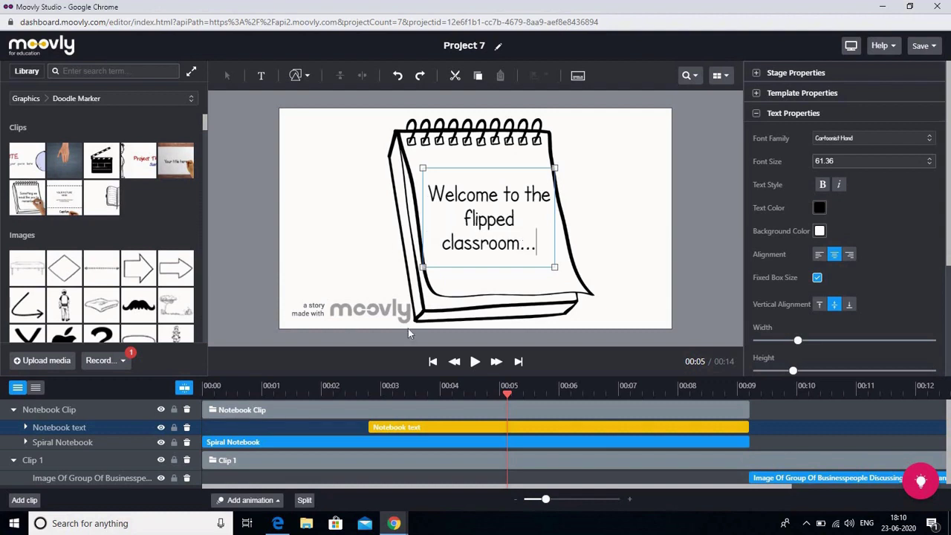
# Step: Replay the project from 00:00 and pause around 00:10 at the businesspeople photo
pyautogui.moveTo(509, 394)
pyautogui.mouseDown()
pyautogui.moveTo(270, 423)
pyautogui.moveTo(208, 418)
pyautogui.mouseUp()
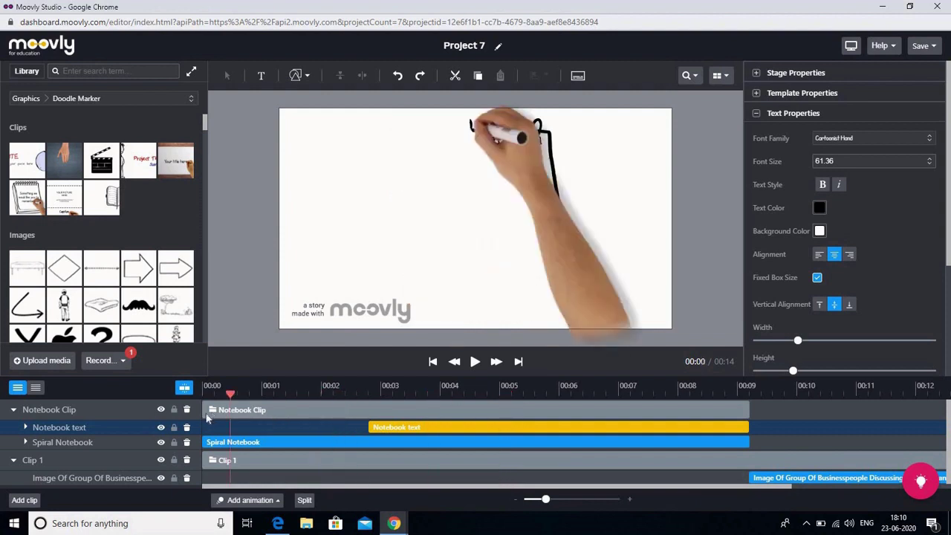
pyautogui.click(474, 363)
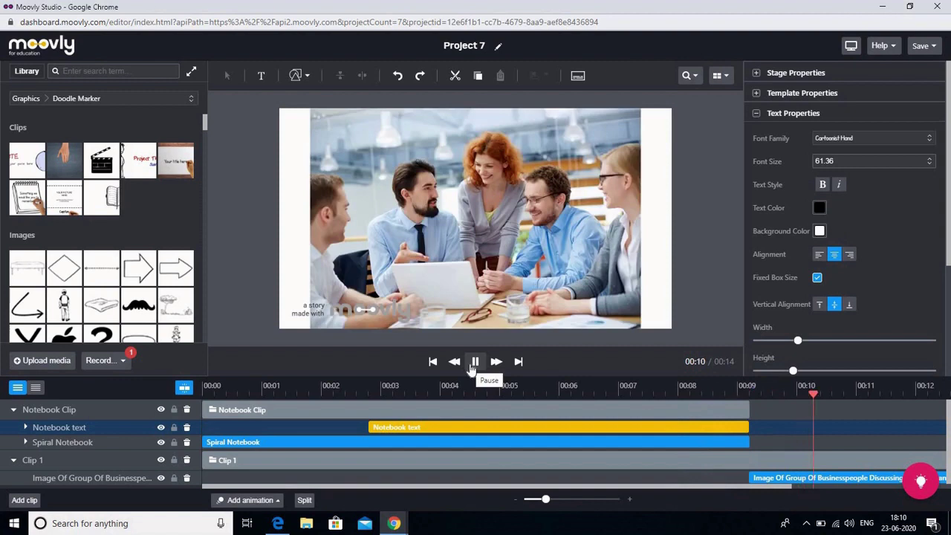
pyautogui.click(473, 362)
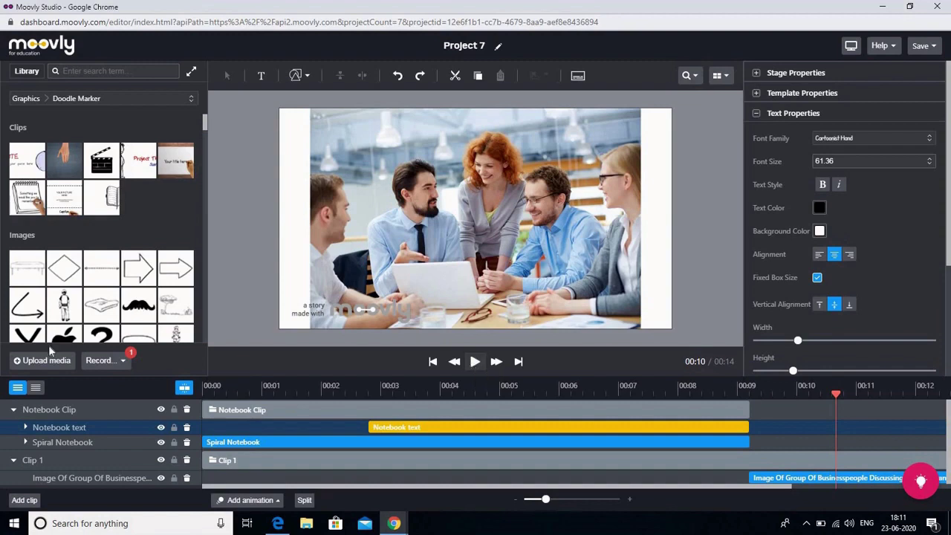
# Step: Record a short voice-over with the audio recorder and listen back to it
pyautogui.click(103, 361)
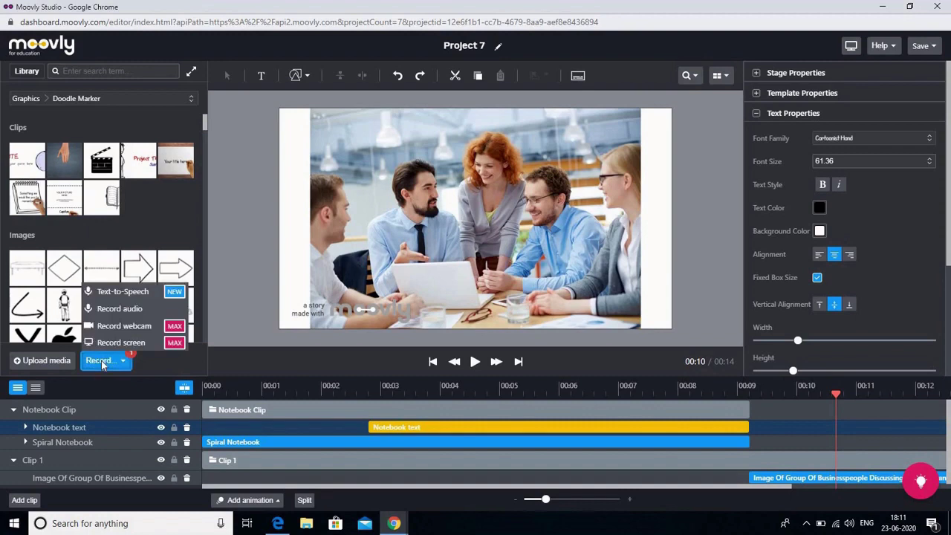
pyautogui.click(119, 309)
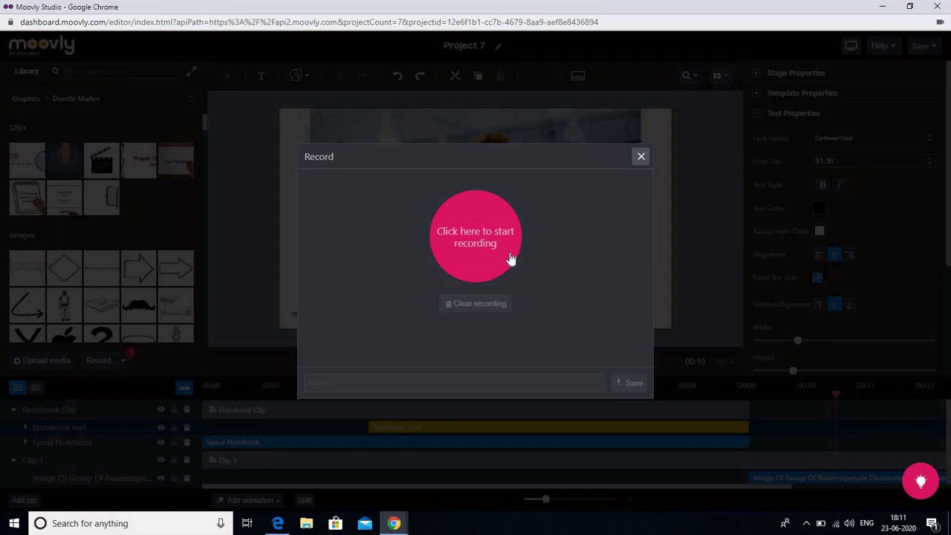
pyautogui.click(478, 249)
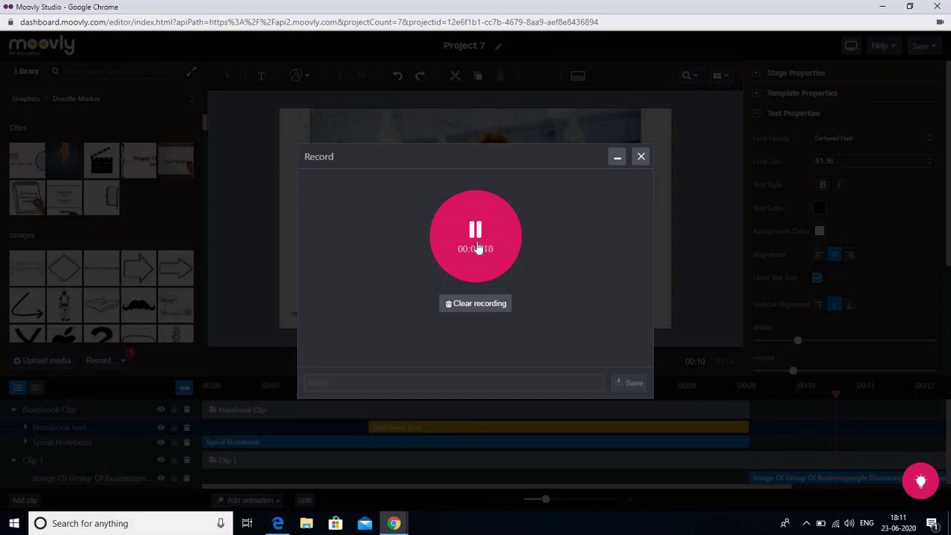
pyautogui.click(478, 249)
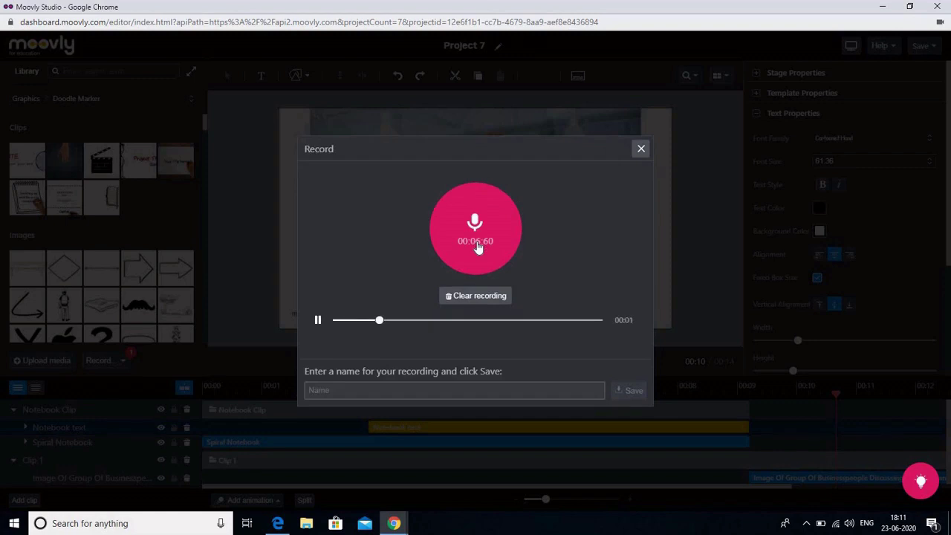
pyautogui.click(318, 320)
# Step: Name the recording FDP and save it to the Personal Library
pyautogui.click(454, 390)
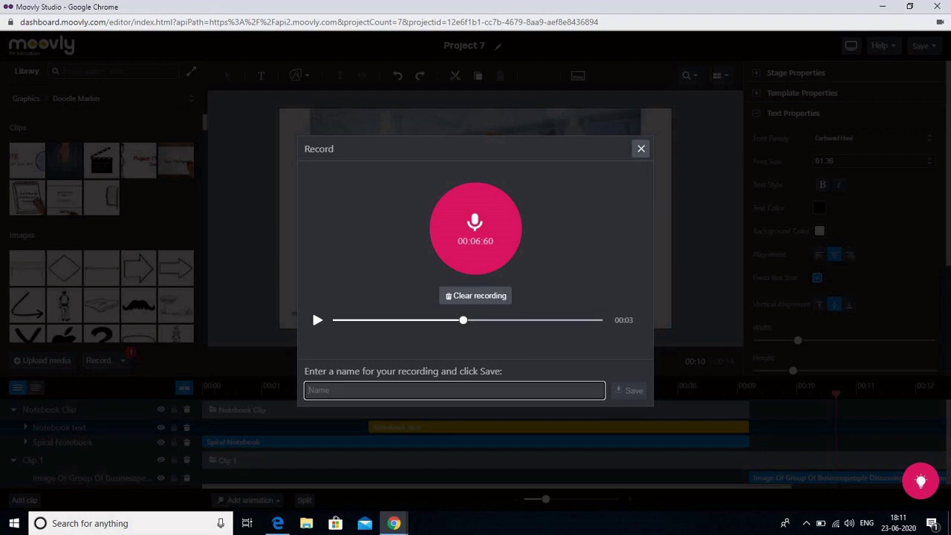
pyautogui.write('FDP')
pyautogui.click(625, 391)
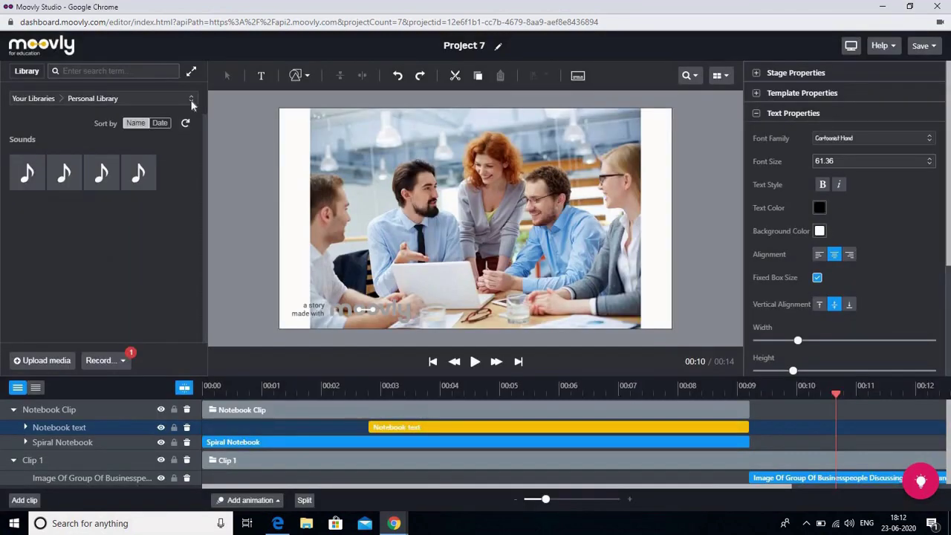
# Step: Add the FDP sound from the Personal Library to the scene
pyautogui.click(191, 102)
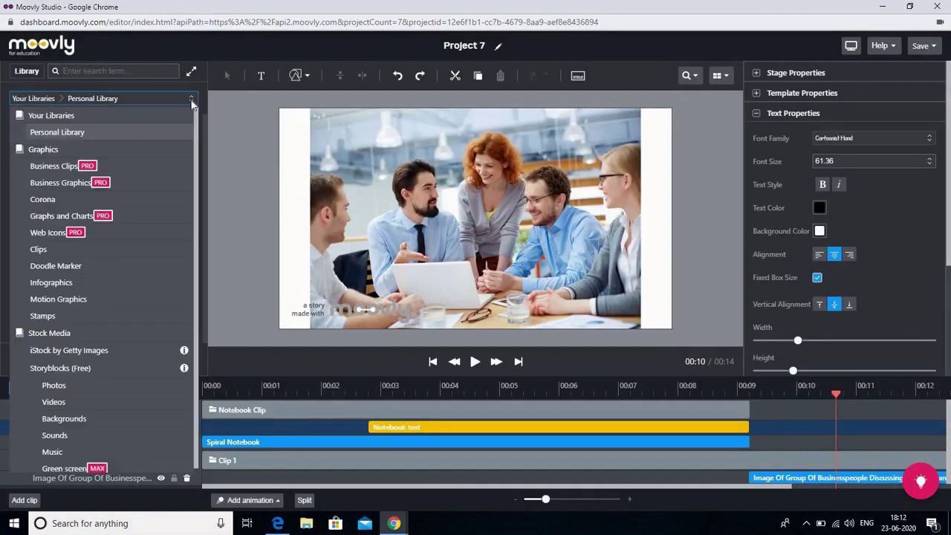
pyautogui.click(83, 138)
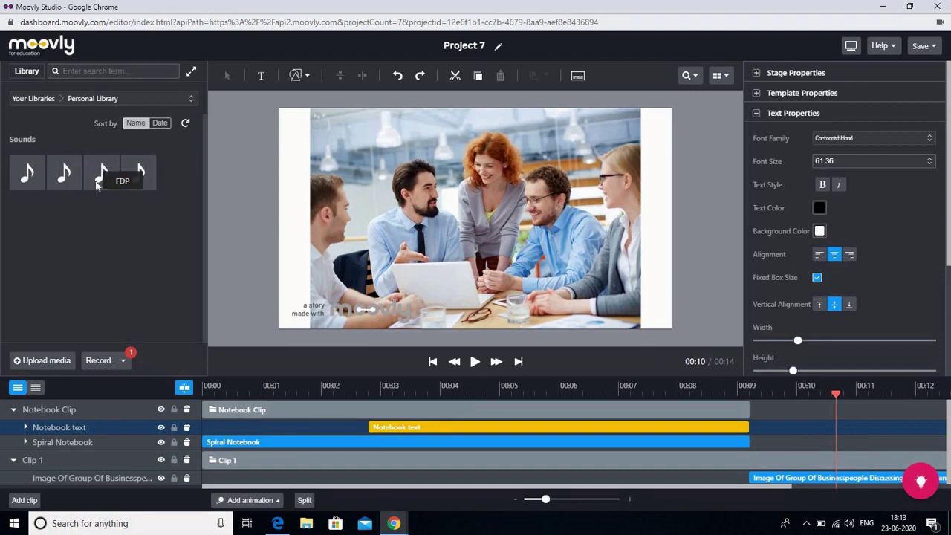
pyautogui.moveTo(96, 185); pyautogui.dragTo(261, 185)
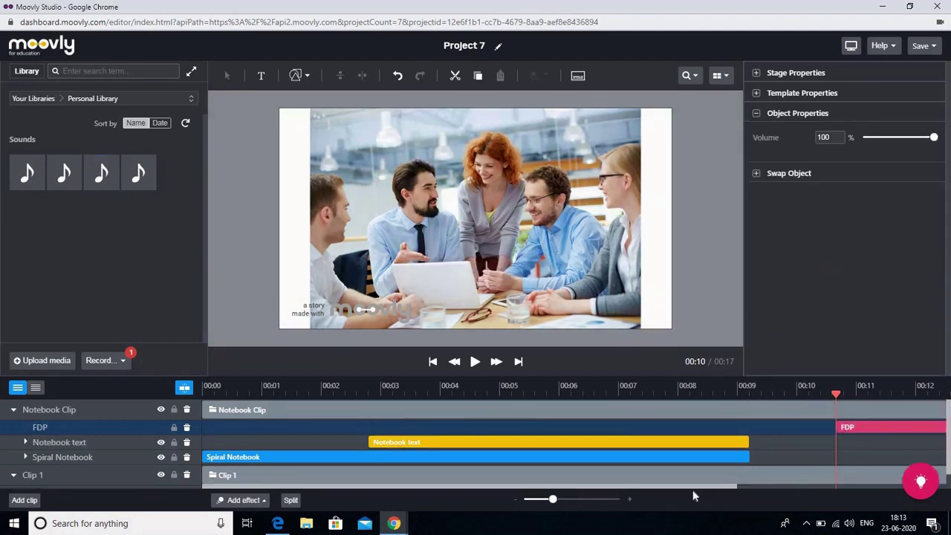
# Step: Slide the FDP sound's timeline bar so it starts around 00:09, after the notebook layers
pyautogui.moveTo(702, 492); pyautogui.dragTo(792, 498)
pyautogui.moveTo(691, 431); pyautogui.dragTo(313, 473)
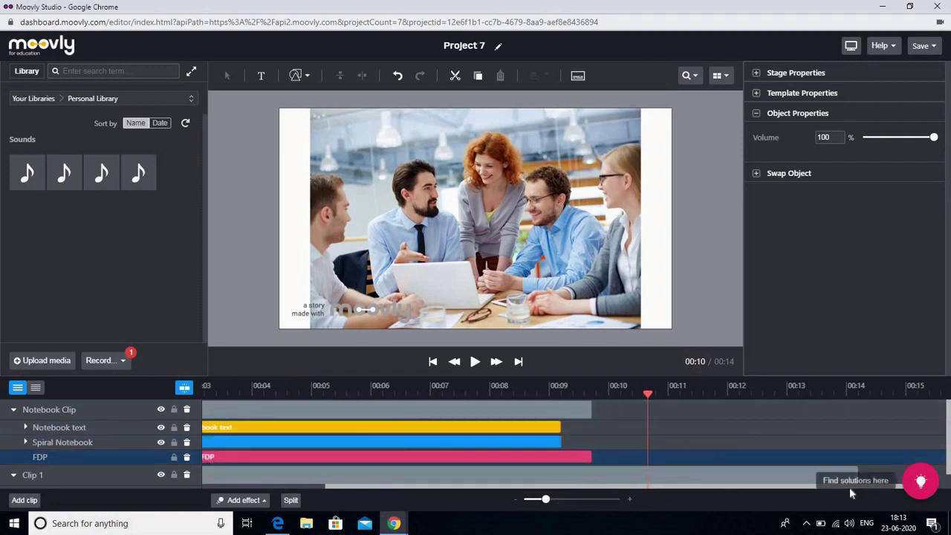
pyautogui.hscroll(-3, 809, 494)
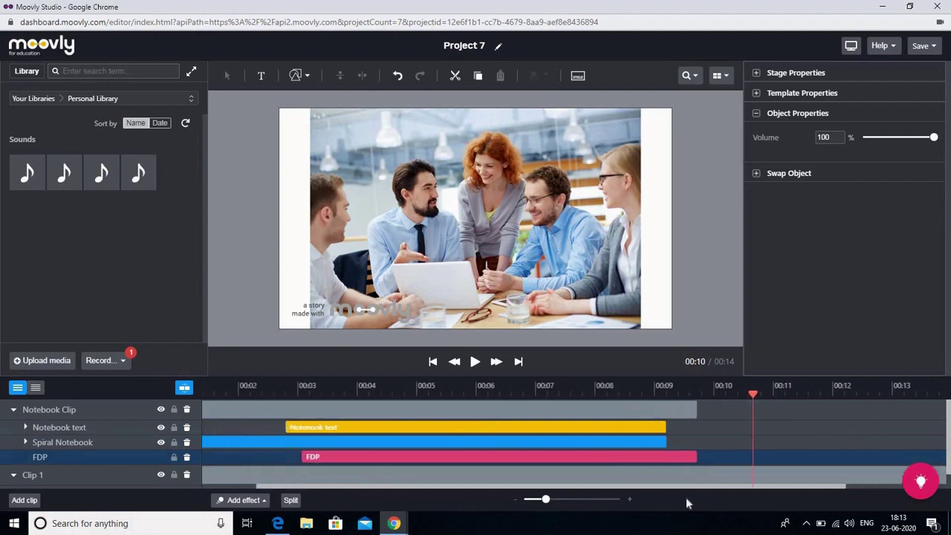
pyautogui.hscroll(-2, 687, 504)
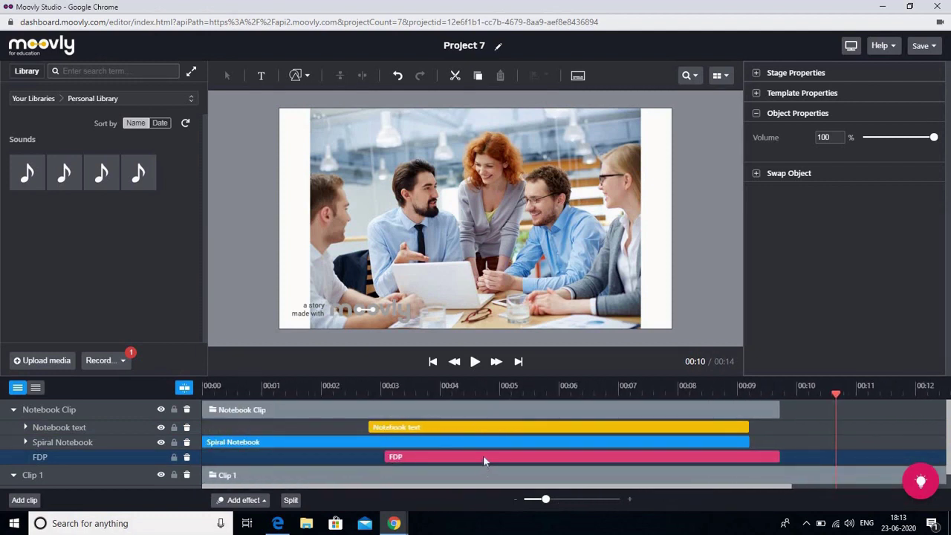
pyautogui.moveTo(483, 460); pyautogui.dragTo(948, 467)
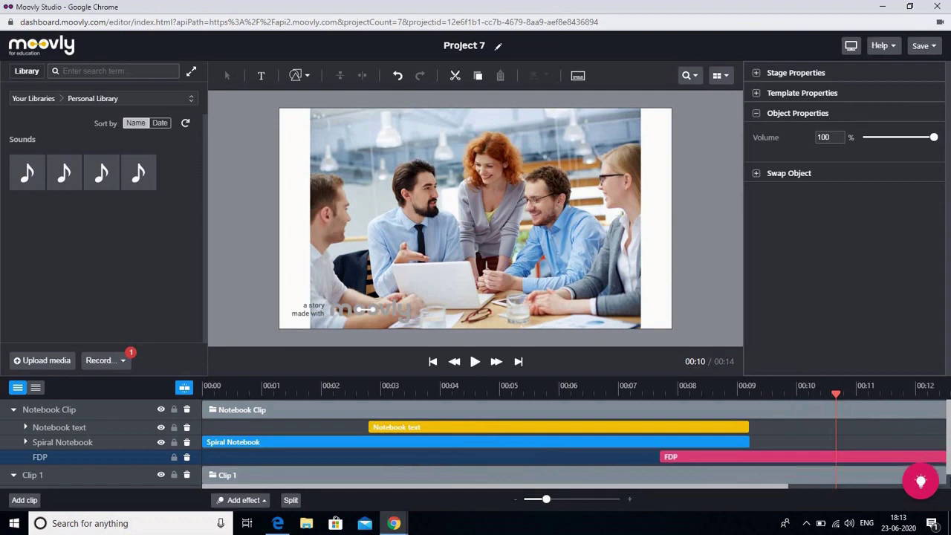
pyautogui.scroll(-1, 854, 445)
pyautogui.moveTo(765, 439); pyautogui.dragTo(845, 446)
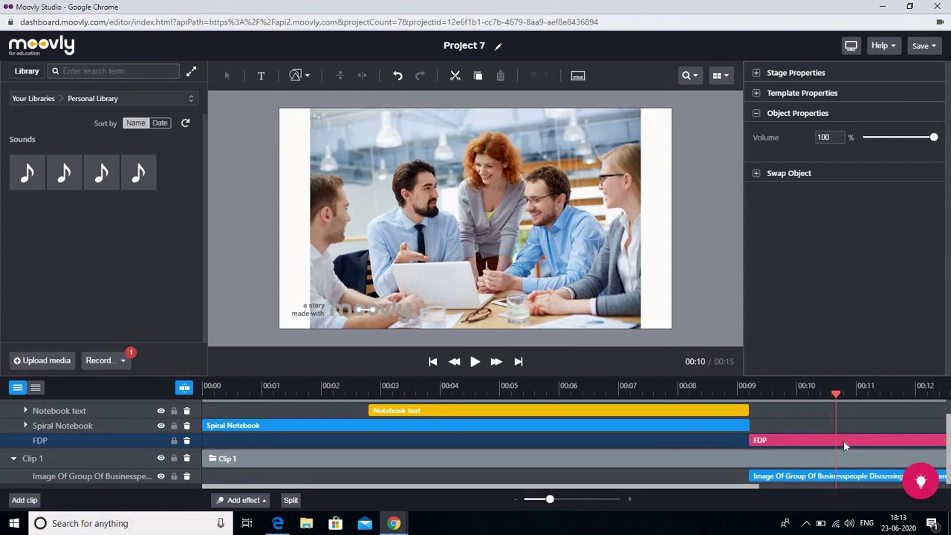
# Step: Open the Upload media window for the Personal Library
pyautogui.click(191, 101)
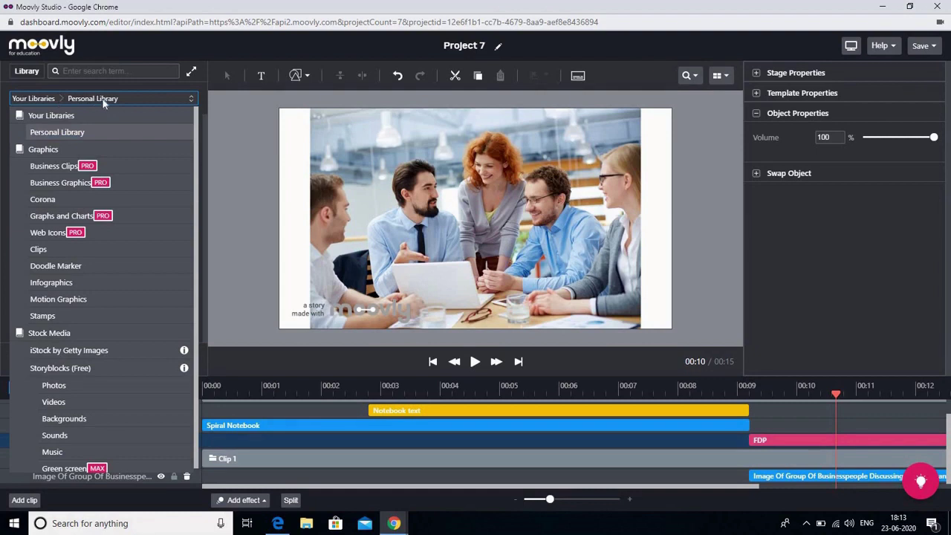
pyautogui.click(69, 133)
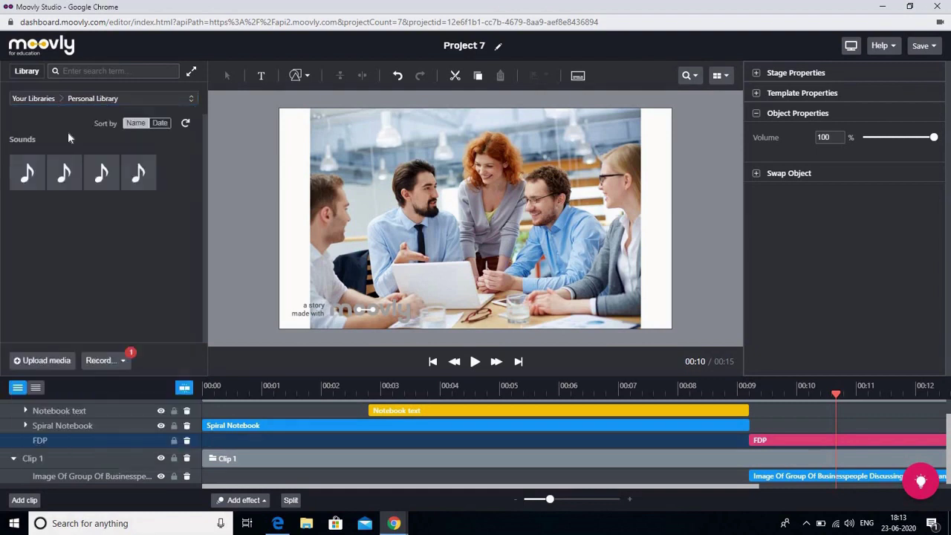
pyautogui.click(45, 361)
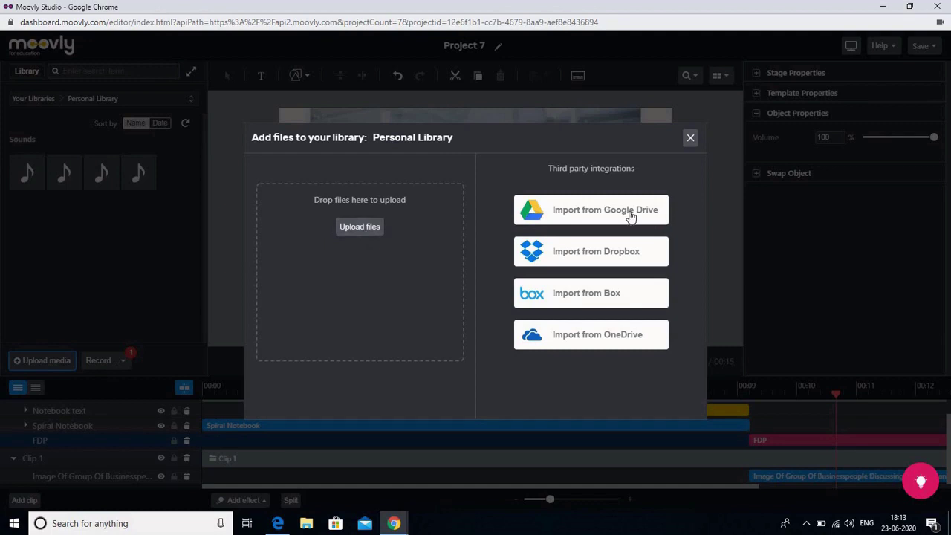
# Step: Upload the road and waterfall-750x500 images from the Desktop to the Personal Library
pyautogui.click(361, 230)
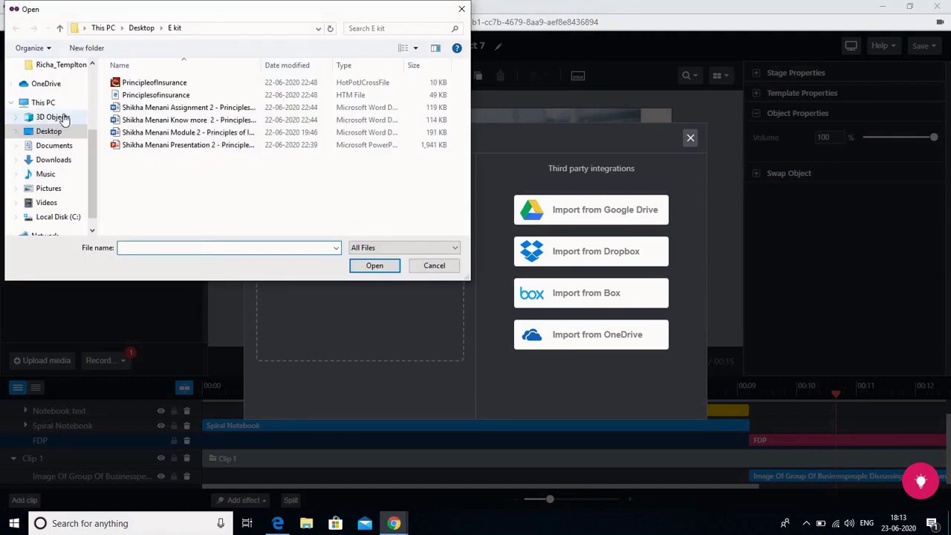
pyautogui.moveTo(92, 141); pyautogui.dragTo(93, 48)
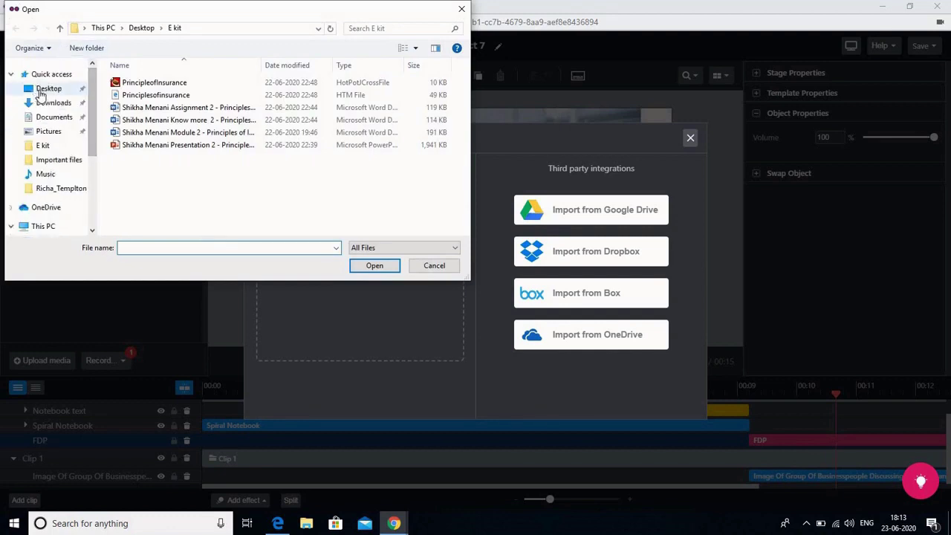
pyautogui.click(44, 89)
pyautogui.click(334, 178)
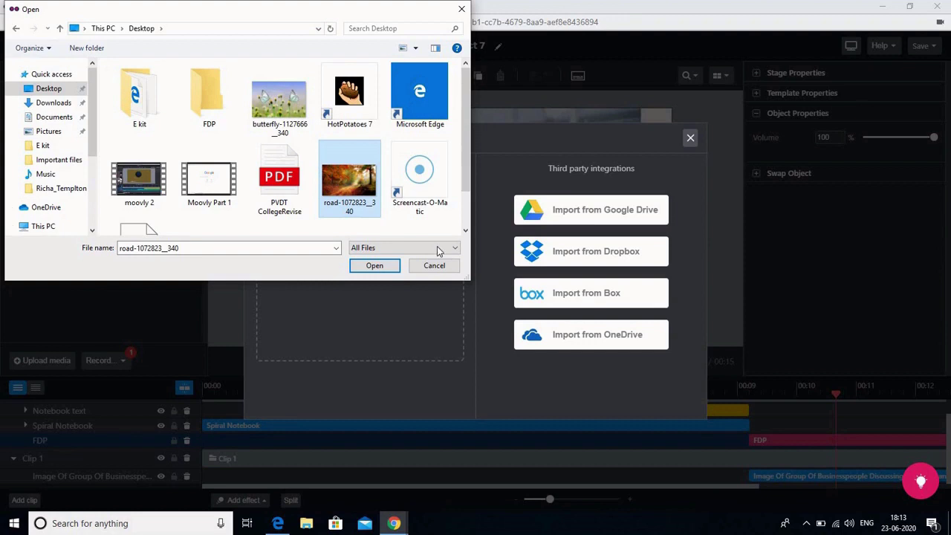
pyautogui.scroll(-1, 218, 197)
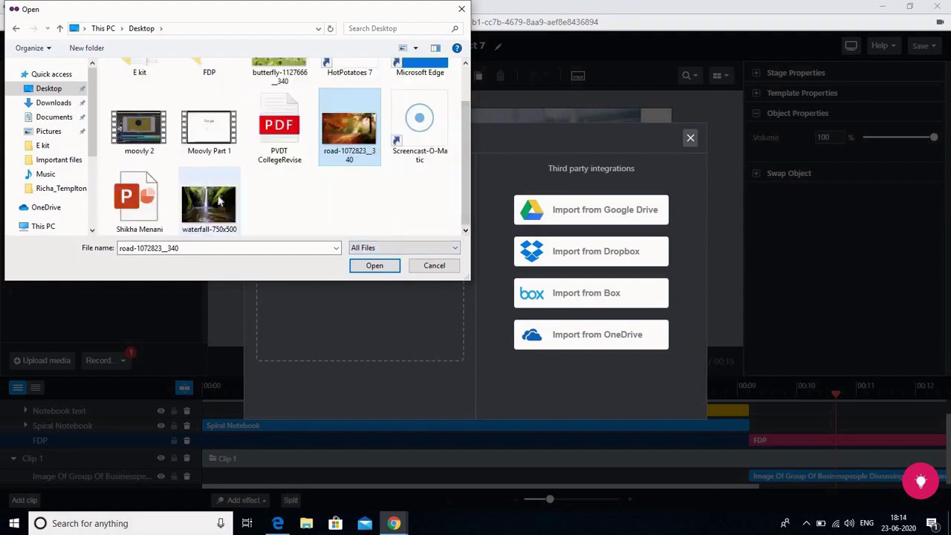
pyautogui.keyDown('ctrl'); pyautogui.click(218, 196); pyautogui.keyUp('ctrl')
pyautogui.click(381, 267)
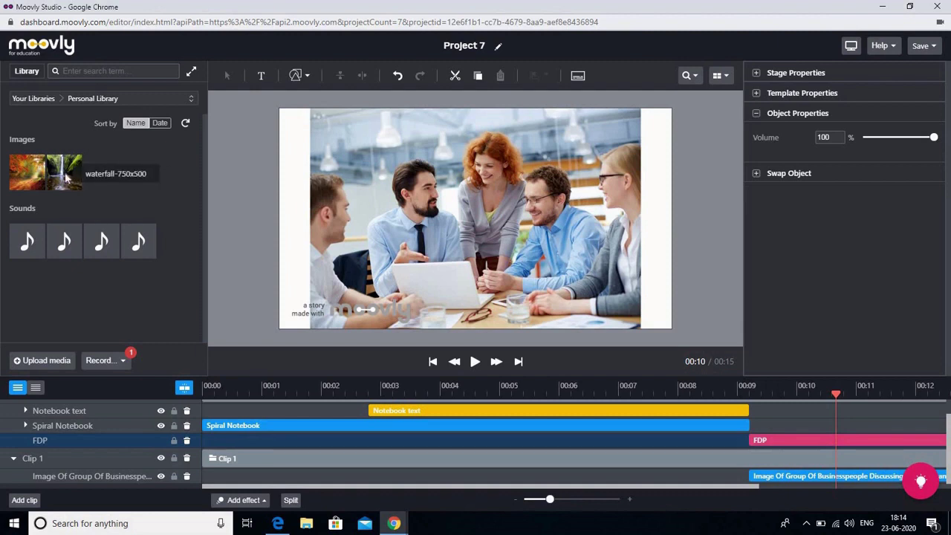
# Step: Add waterfall-750x500 to the stage, start its clip around 00:14, and rewind to 00:00
pyautogui.moveTo(192, 211); pyautogui.dragTo(292, 186)
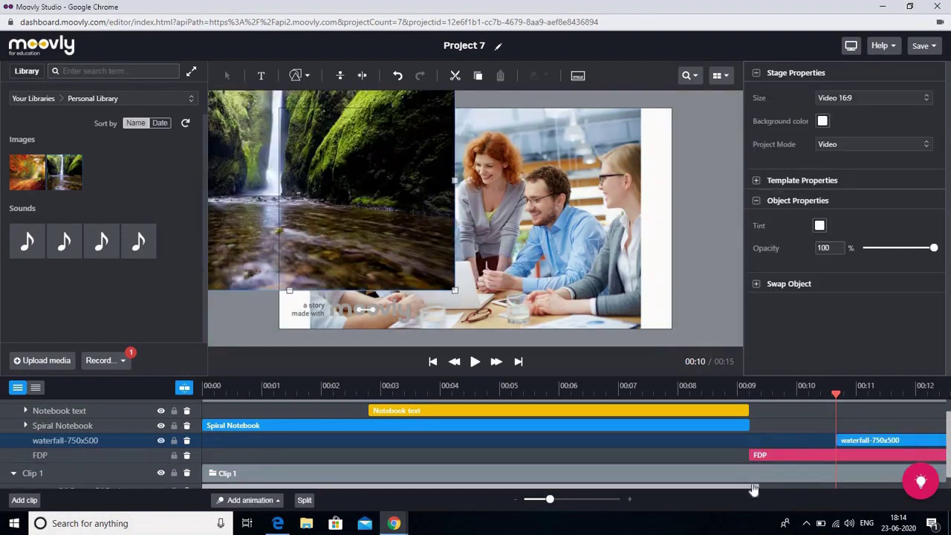
pyautogui.click(854, 489)
pyautogui.moveTo(860, 490); pyautogui.dragTo(946, 471)
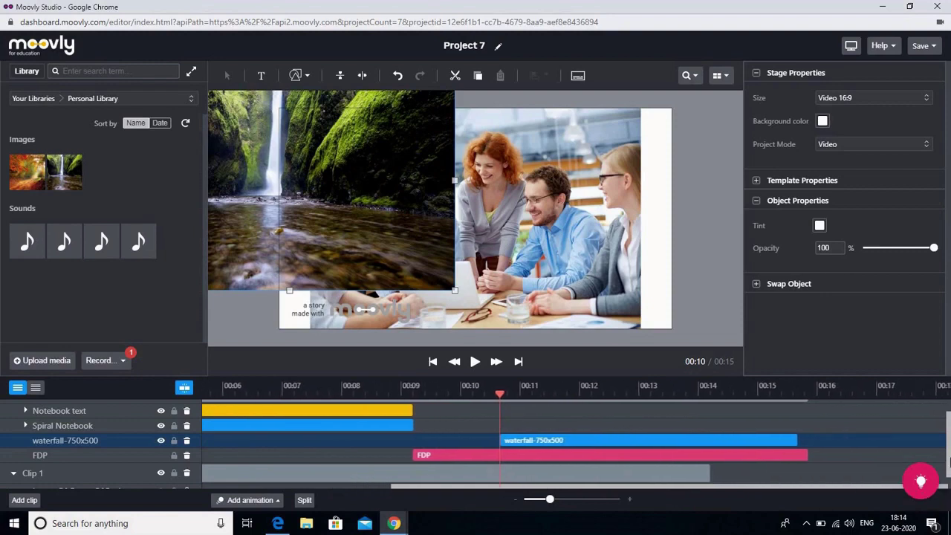
pyautogui.scroll(-1, 776, 439)
pyautogui.moveTo(714, 426); pyautogui.dragTo(920, 423)
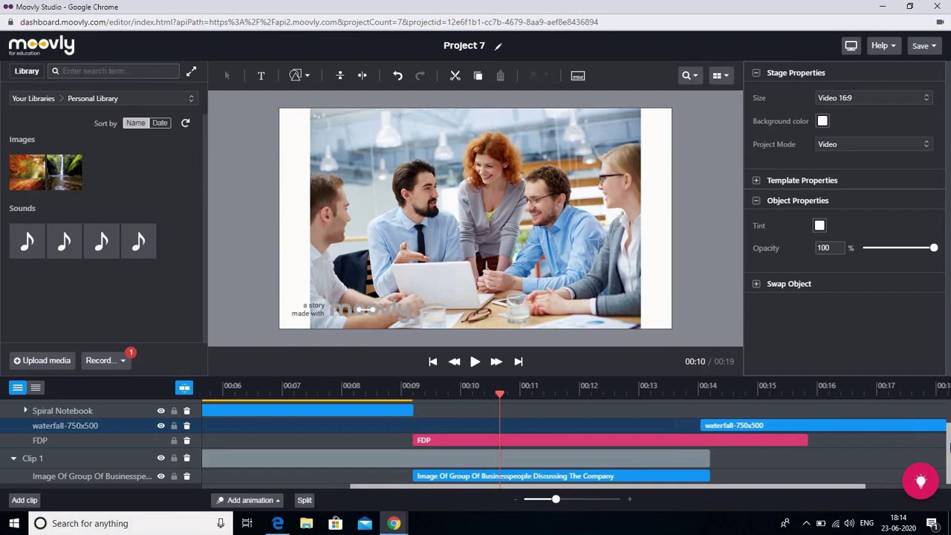
pyautogui.moveTo(501, 393); pyautogui.dragTo(64, 440)
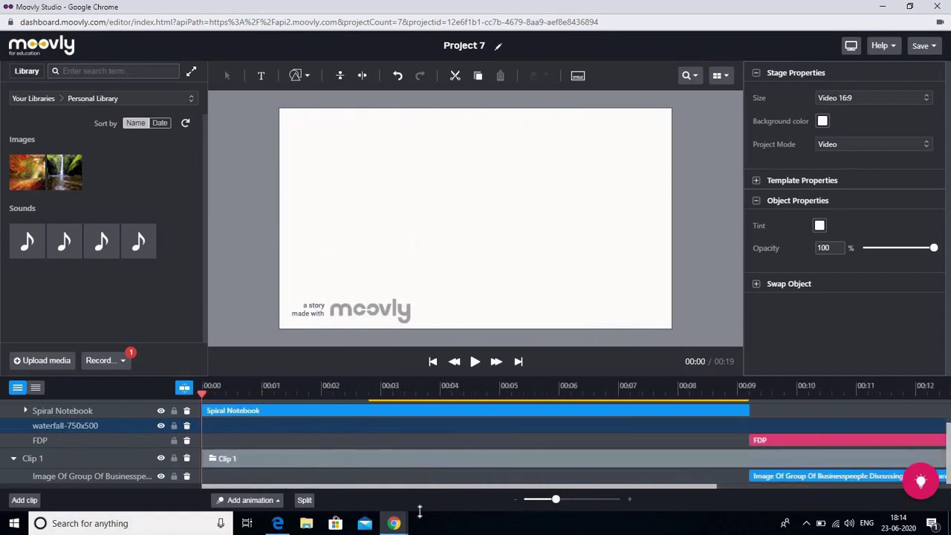
pyautogui.moveTo(395, 525)
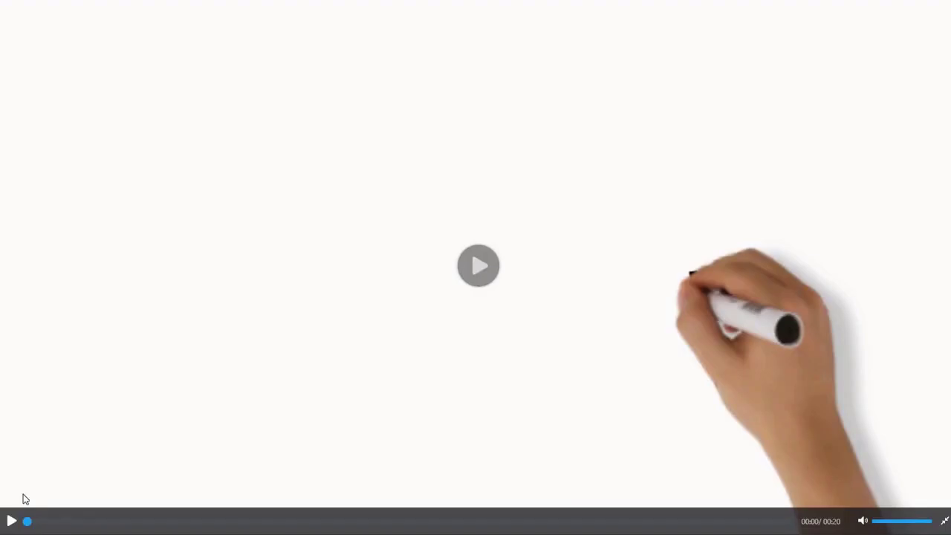
# Step: Play the 20-second video to the end, exit full screen, and close the My Projects promo banner
pyautogui.click(476, 274)
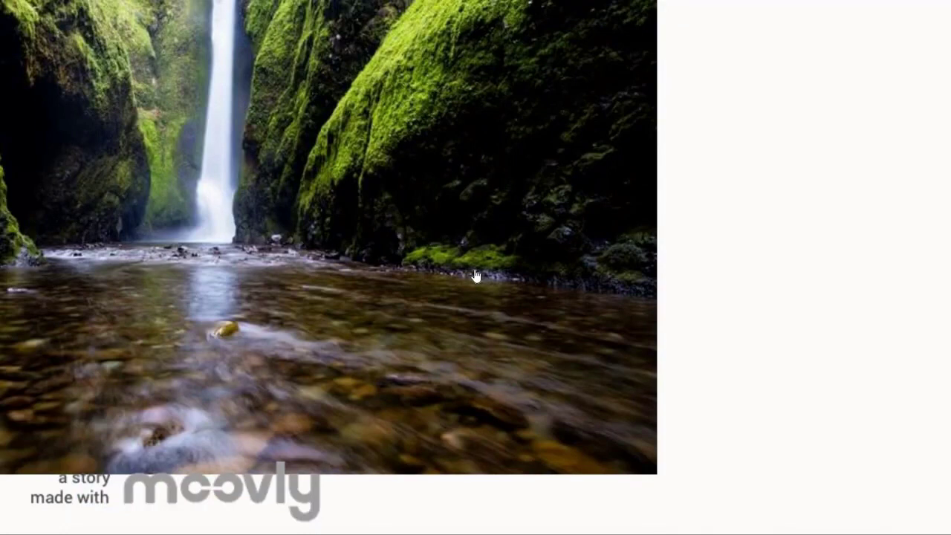
pyautogui.moveTo(726, 297)
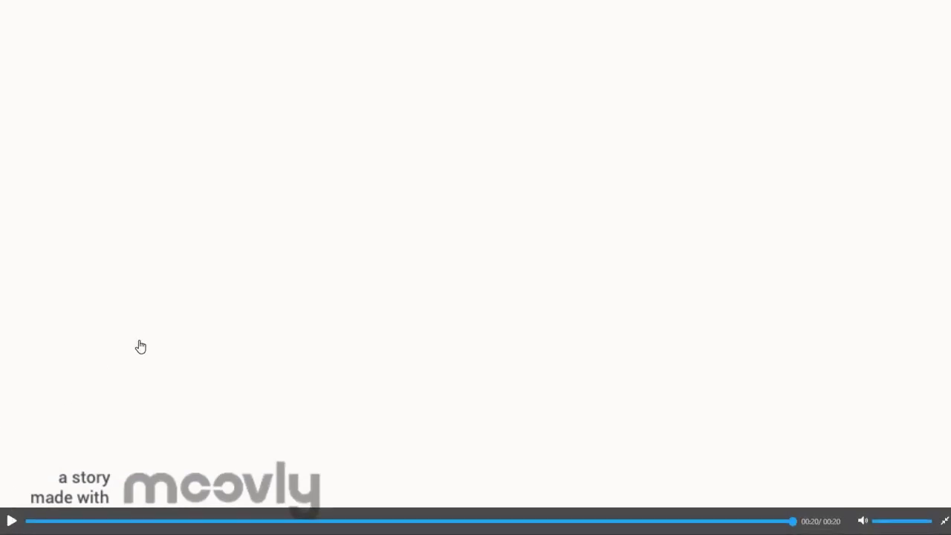
pyautogui.press('Escape')
pyautogui.click(928, 61)
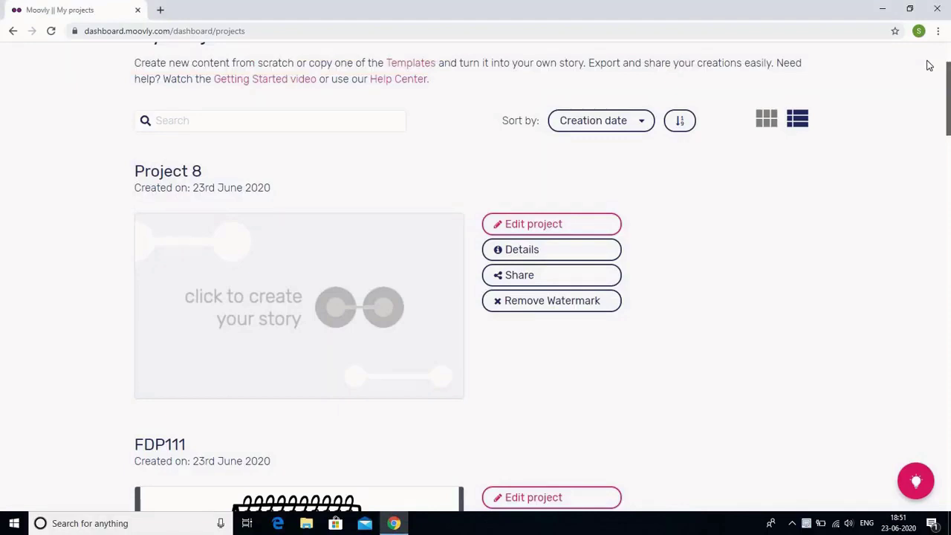
# Step: Create a blank Project 9 from scratch, maximize the editor, and dismiss the walkthrough and tip
pyautogui.scroll(2, 949, 102)
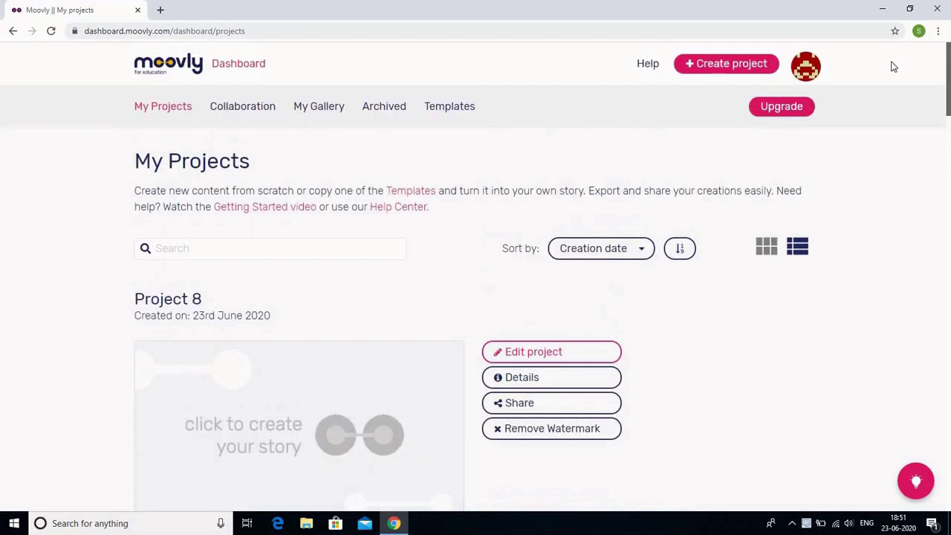
pyautogui.click(753, 65)
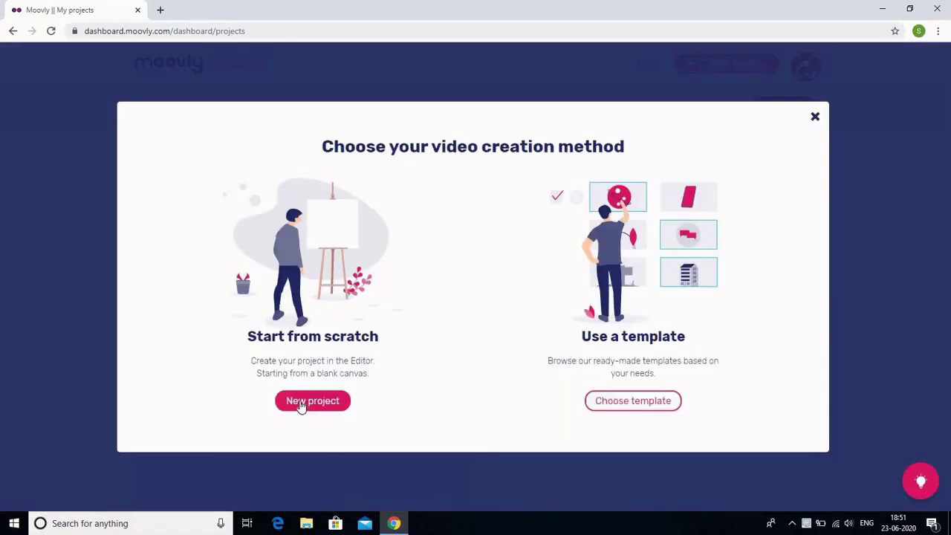
pyautogui.click(302, 402)
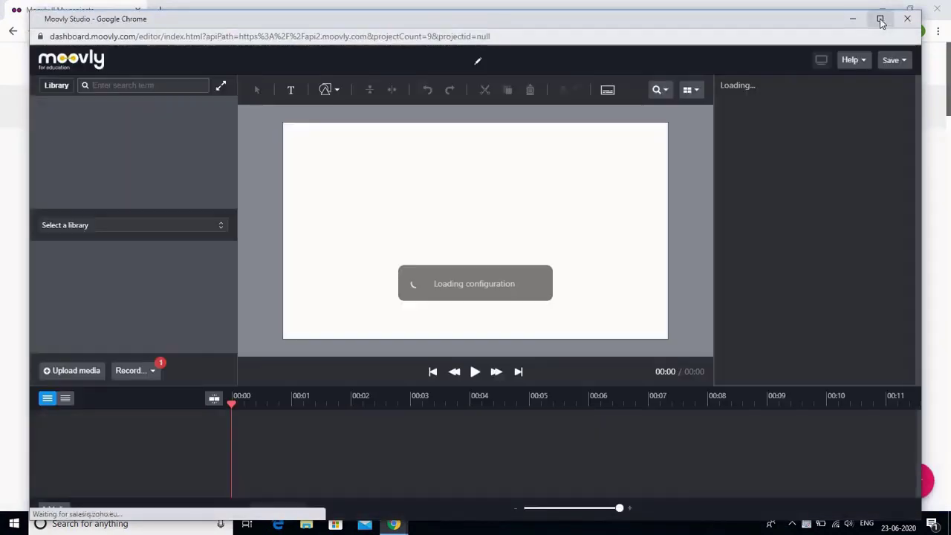
pyautogui.click(880, 17)
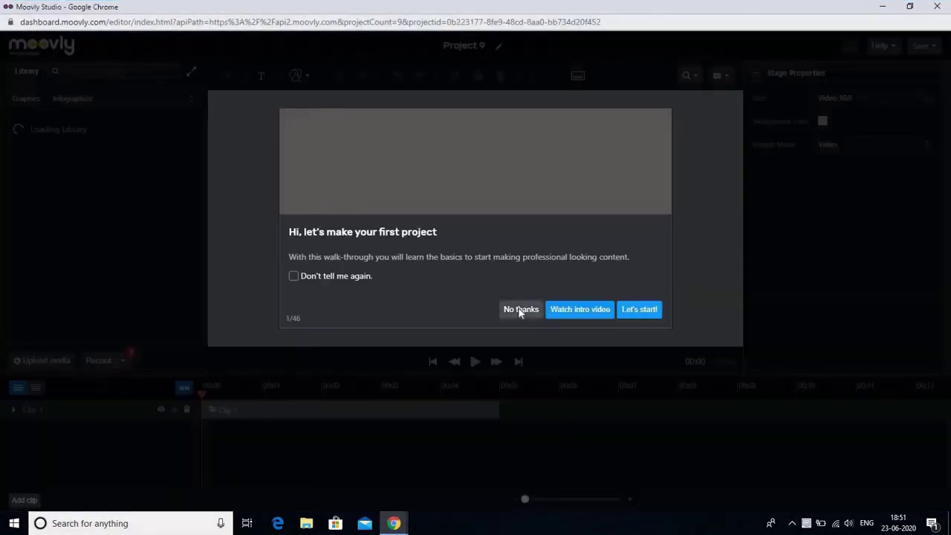
pyautogui.click(520, 311)
pyautogui.click(699, 84)
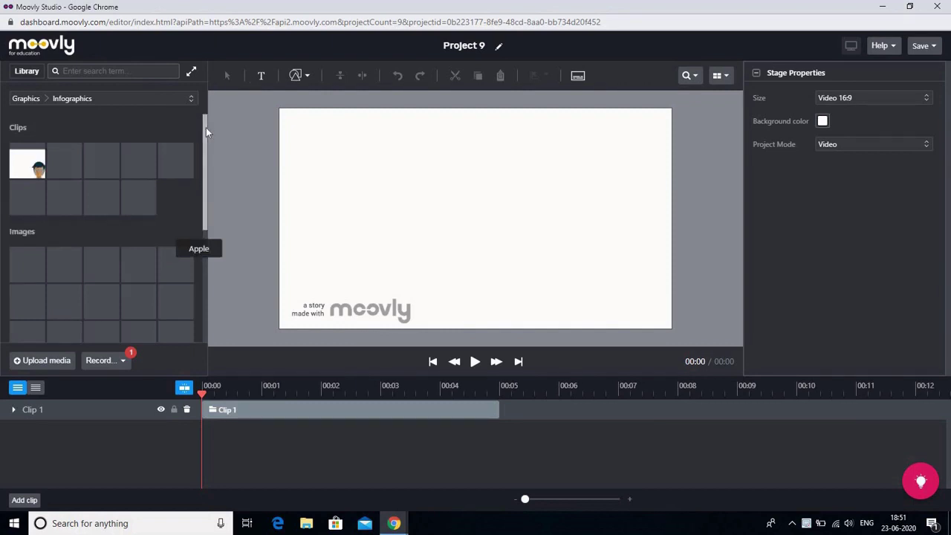
pyautogui.click(193, 71)
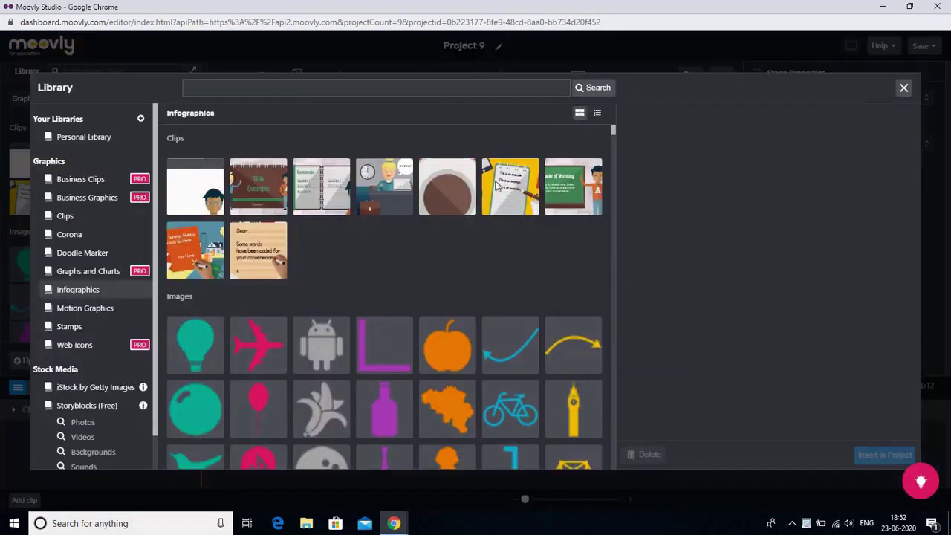
pyautogui.press('Escape')
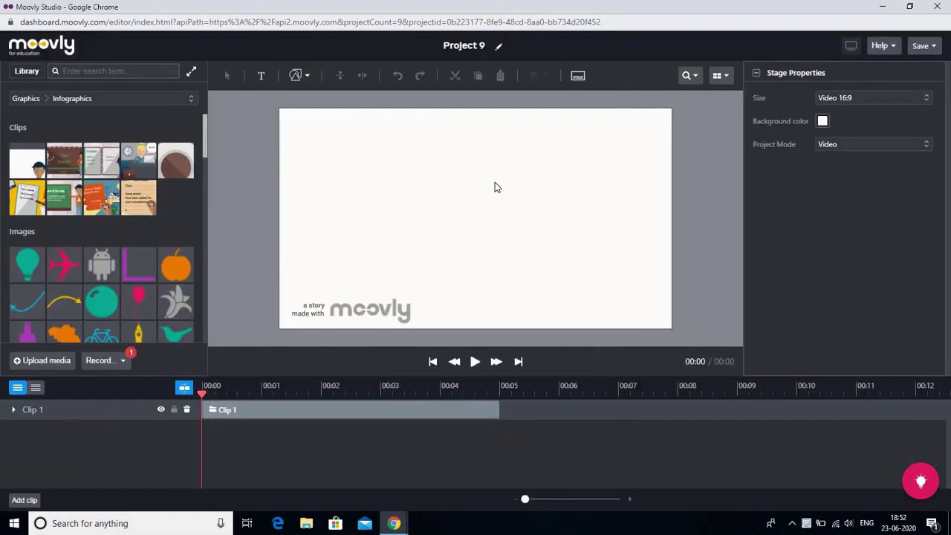
pyautogui.click(195, 77)
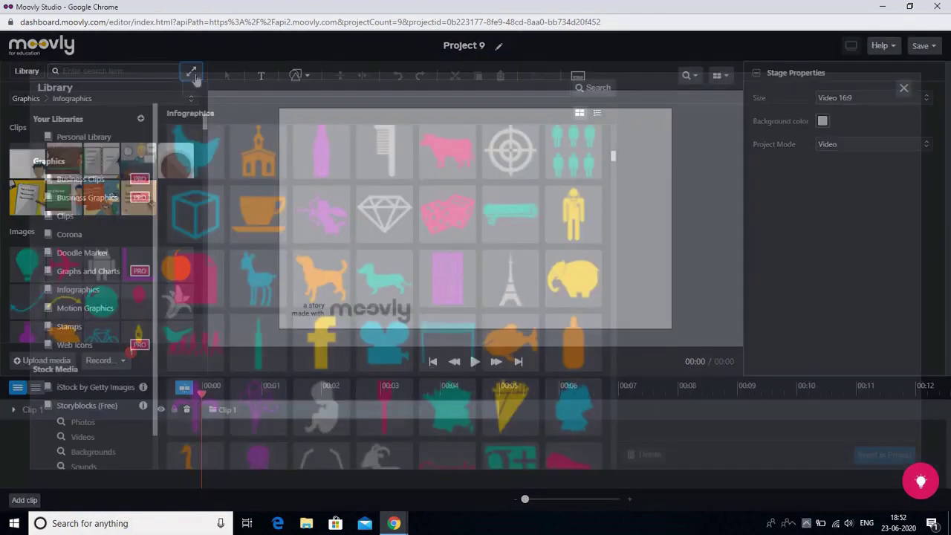
pyautogui.scroll(-15, 614, 184)
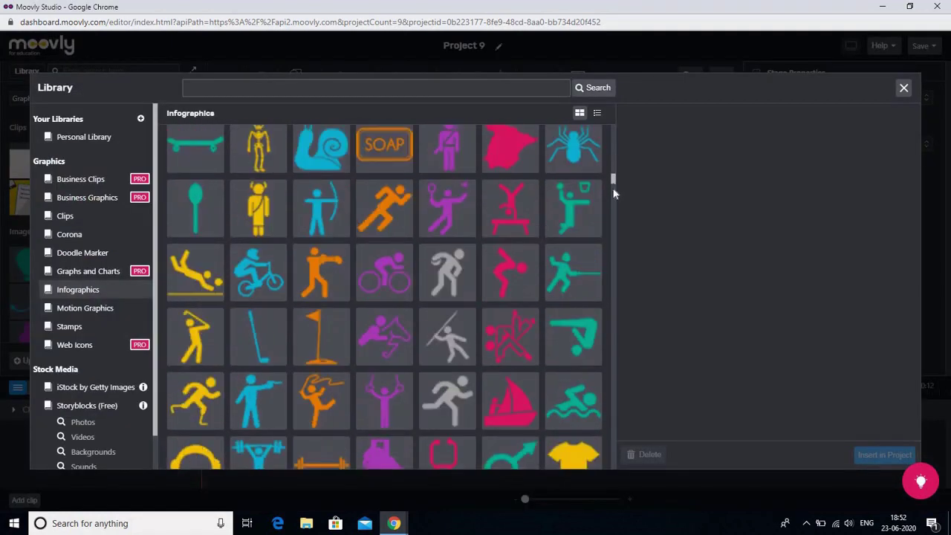
pyautogui.moveTo(613, 220); pyautogui.dragTo(614, 242)
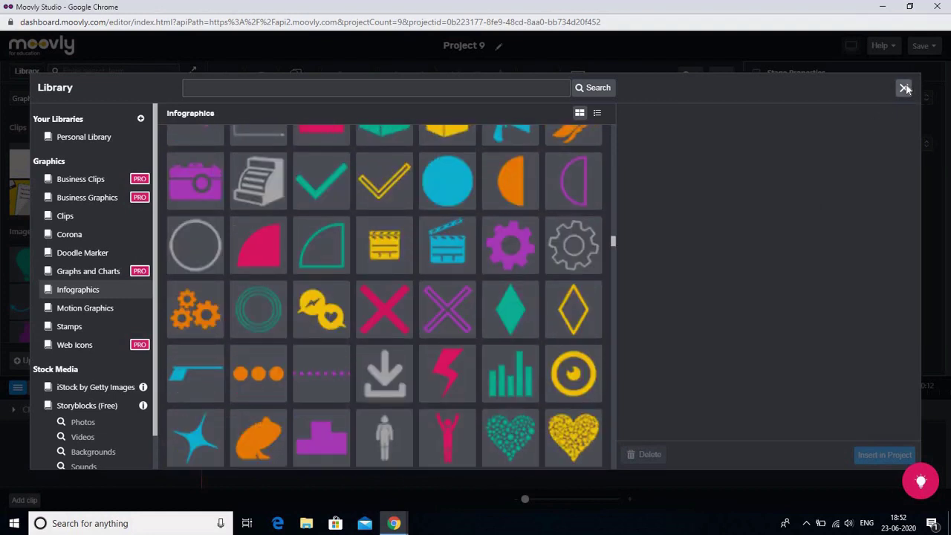
pyautogui.press('Escape')
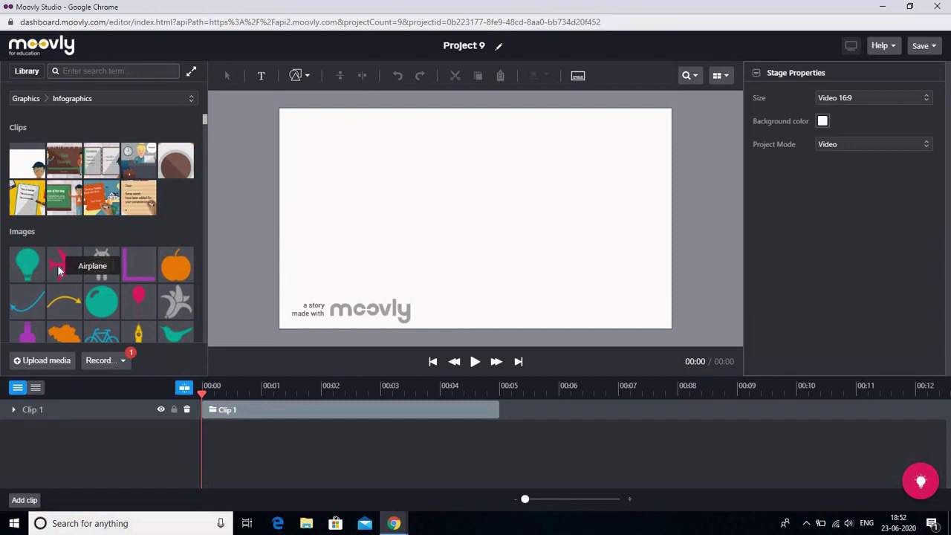
# Step: Place the Bicycle image on the stage and shrink it by a corner to fit
pyautogui.click(93, 335)
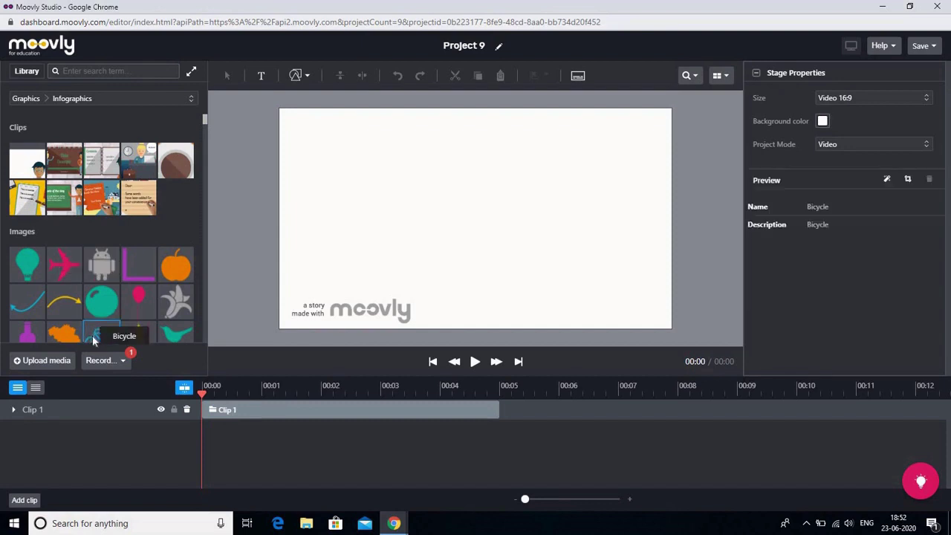
pyautogui.moveTo(92, 335); pyautogui.dragTo(403, 212)
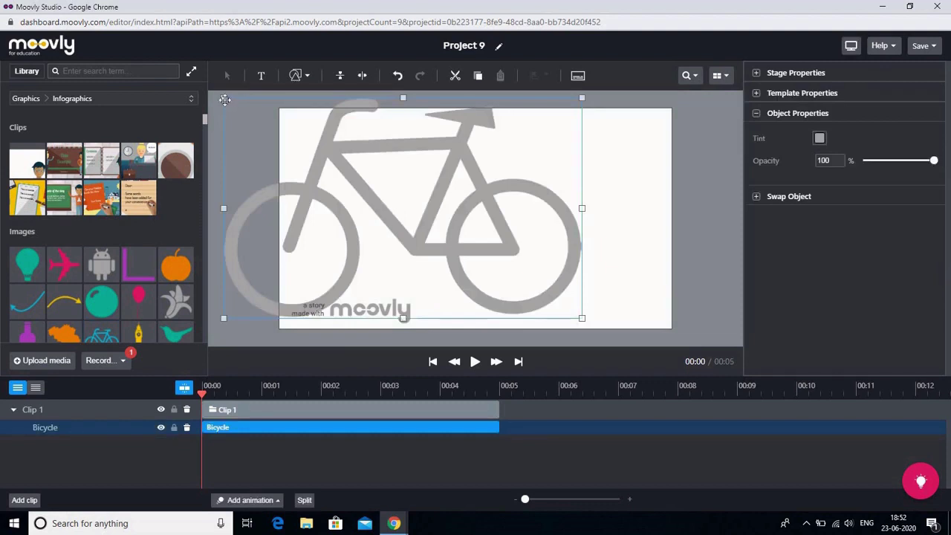
pyautogui.moveTo(224, 99); pyautogui.dragTo(332, 140)
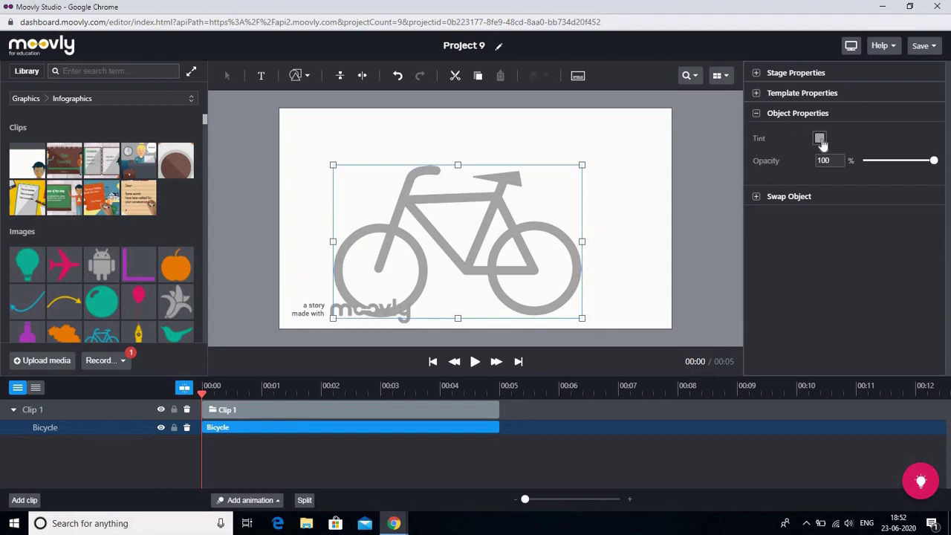
# Step: Tint the bicycle navy 414C77
pyautogui.click(820, 140)
pyautogui.click(872, 256)
pyautogui.click(858, 209)
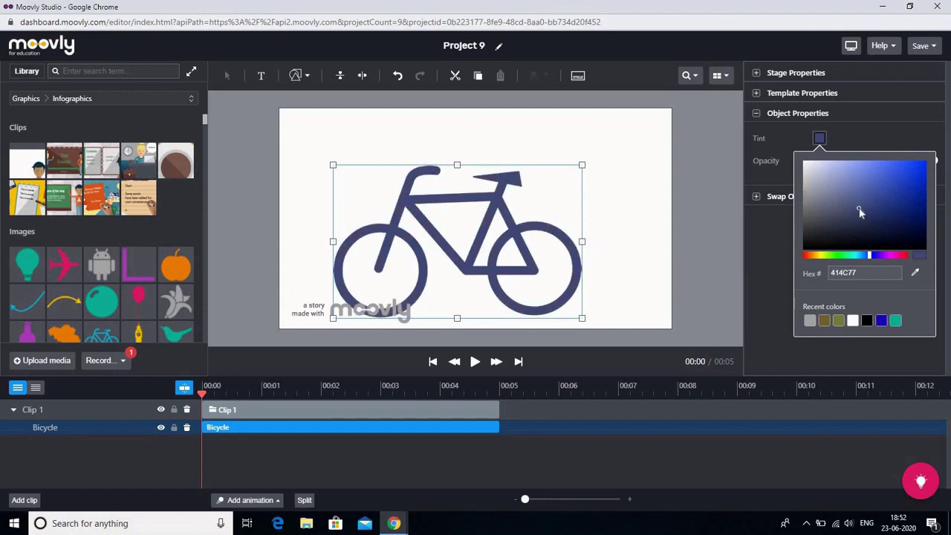
pyautogui.click(784, 232)
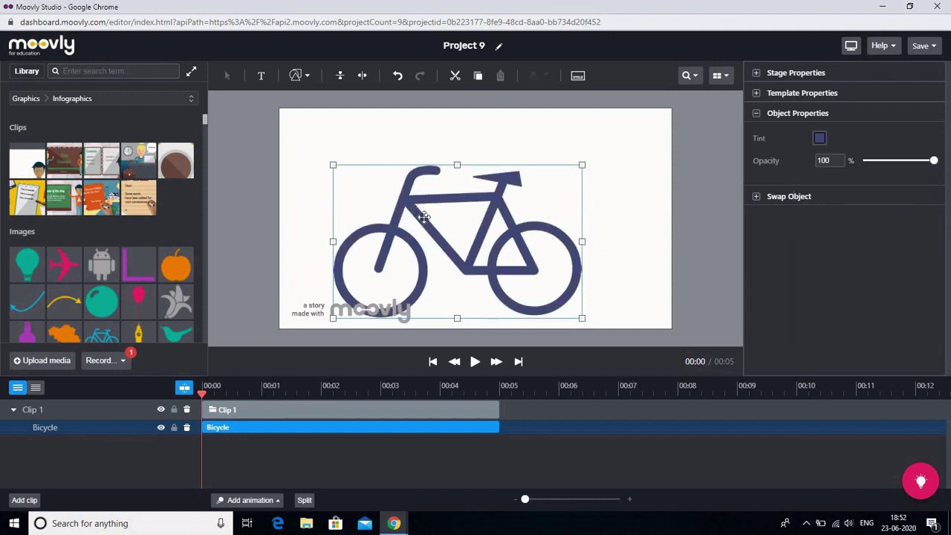
# Step: Flip the bicycle horizontally so it ends up mirrored
pyautogui.click(362, 78)
pyautogui.click(362, 77)
pyautogui.click(361, 77)
pyautogui.click(362, 78)
pyautogui.click(363, 77)
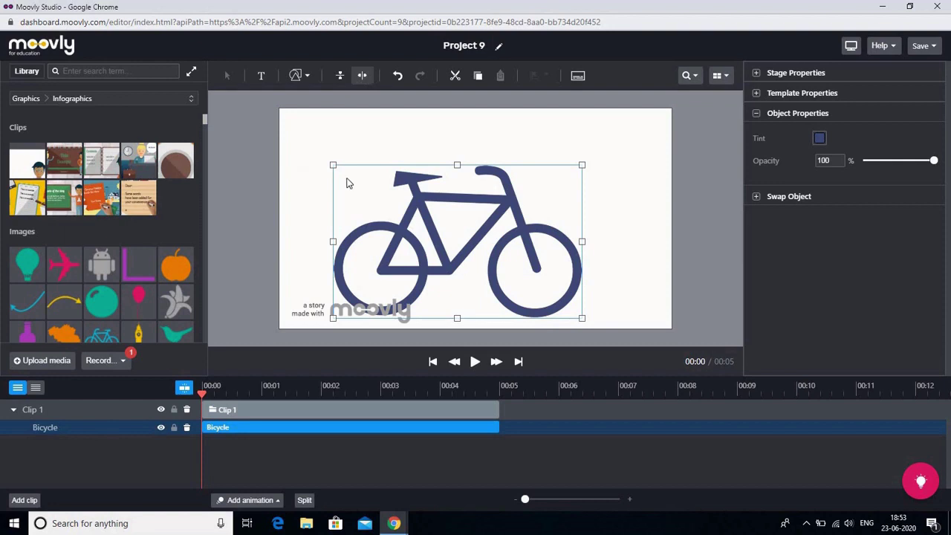
# Step: Give the bicycle a Fly In entrance animation from the left and add an empty Clip 2
pyautogui.rightClick(384, 197)
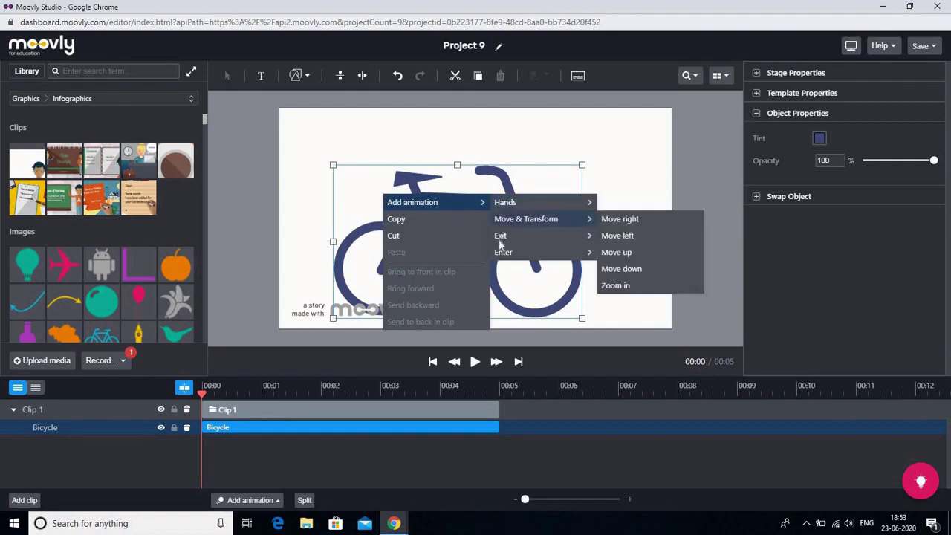
pyautogui.moveTo(502, 253)
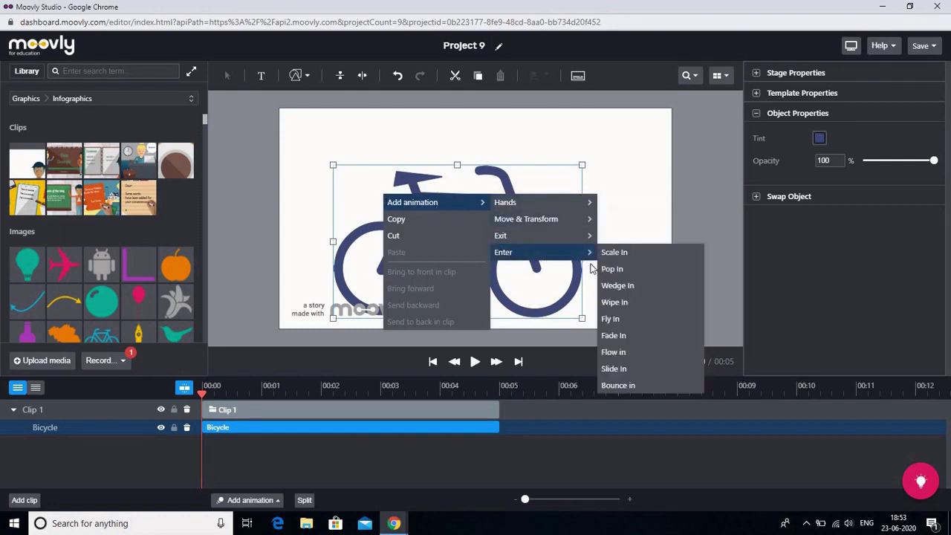
pyautogui.click(611, 321)
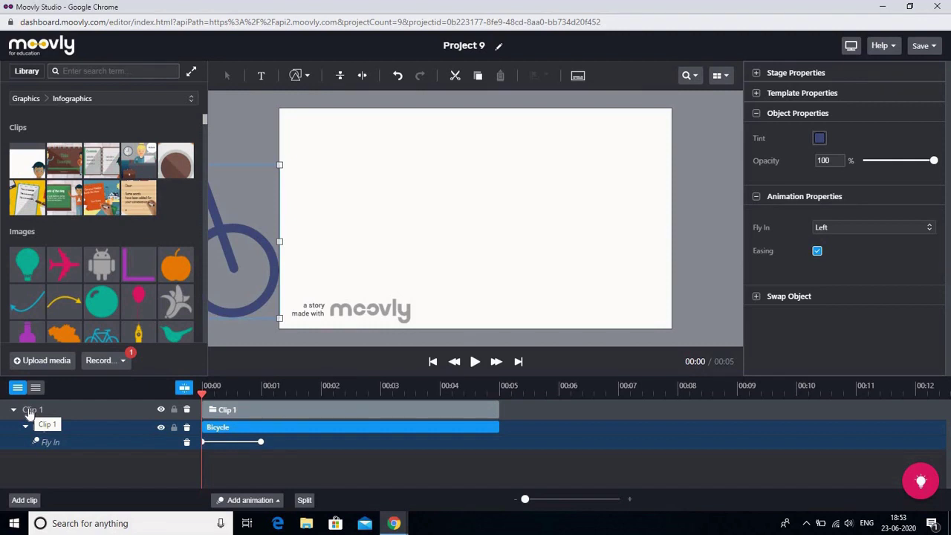
pyautogui.click(26, 501)
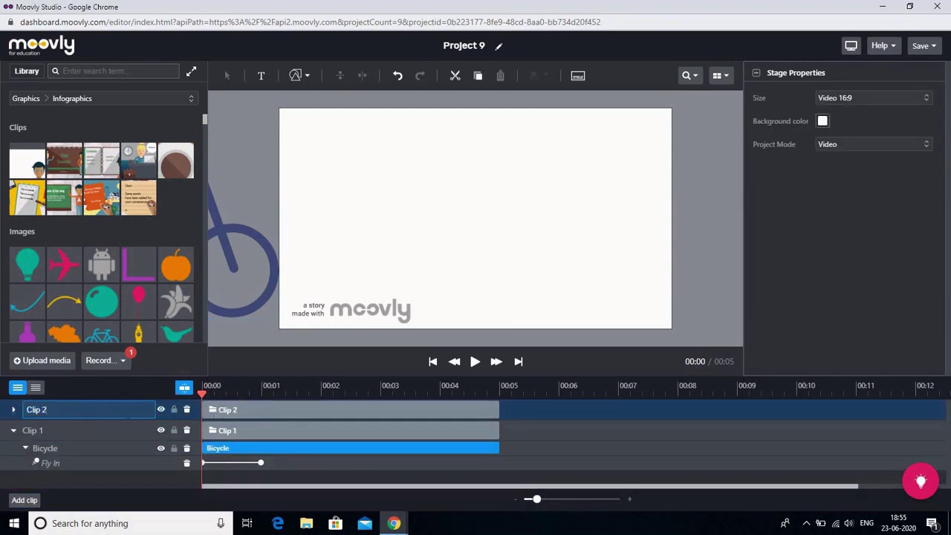
# Step: Centre an orange Ball on the Clip 2 stage and move Clip 2 to start at 00:05
pyautogui.moveTo(101, 301); pyautogui.dragTo(340, 259)
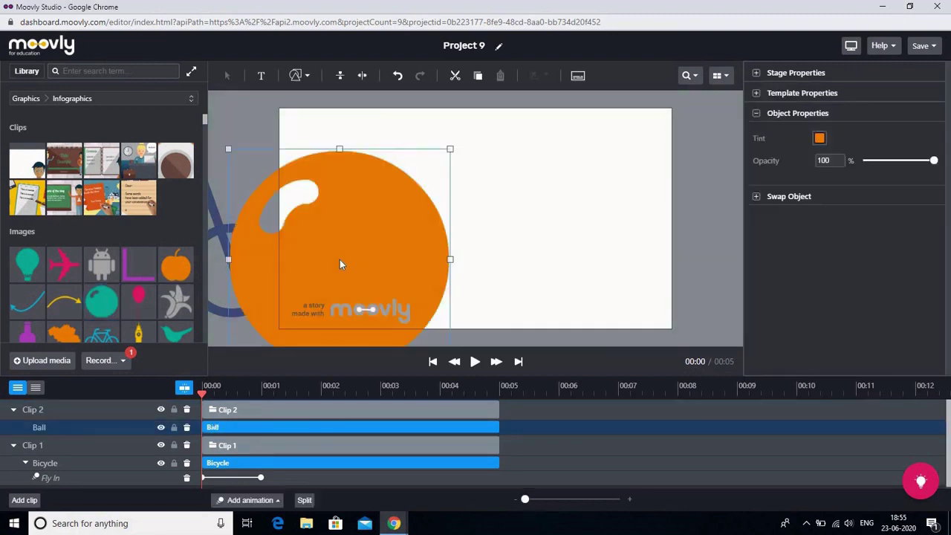
pyautogui.moveTo(387, 231); pyautogui.dragTo(480, 204)
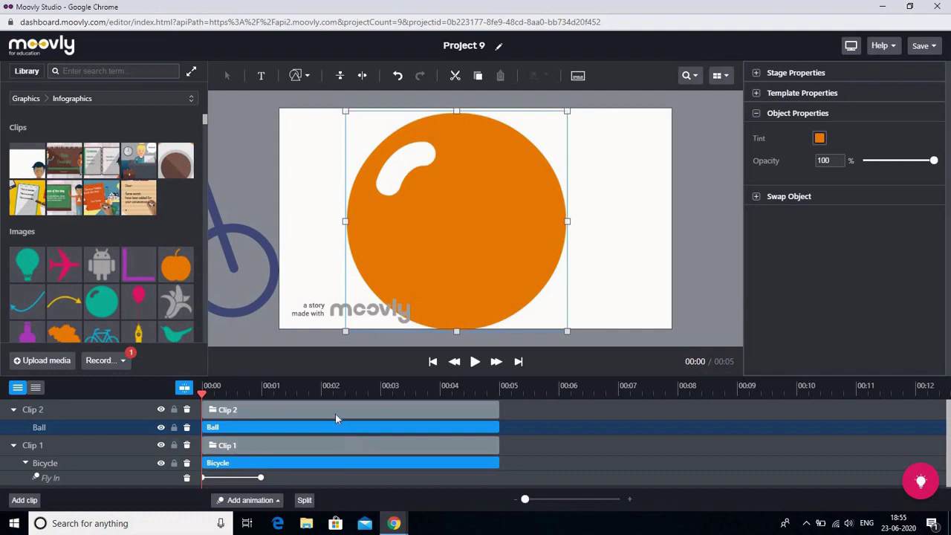
pyautogui.moveTo(451, 405); pyautogui.dragTo(634, 159)
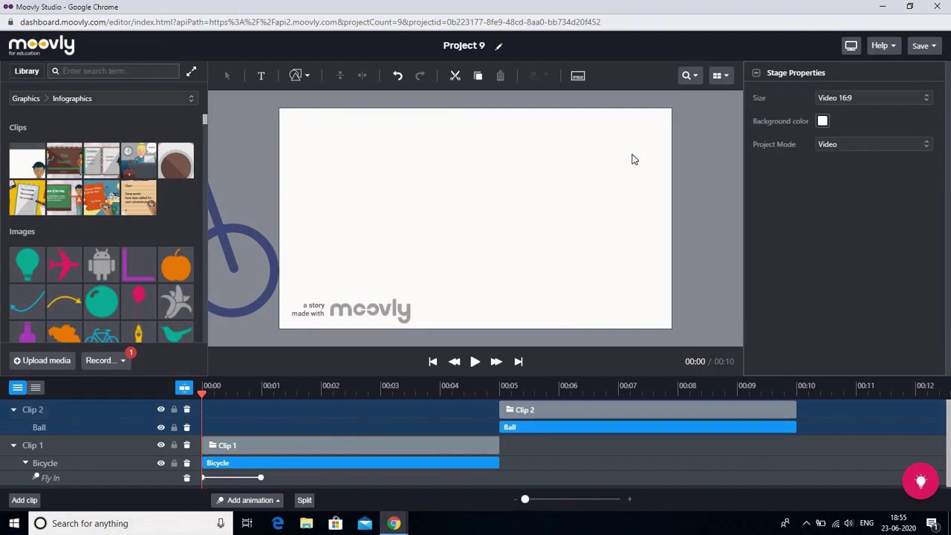
# Step: Play the 10-second preview and pause it at 00:07 on the orange ball
pyautogui.click(477, 362)
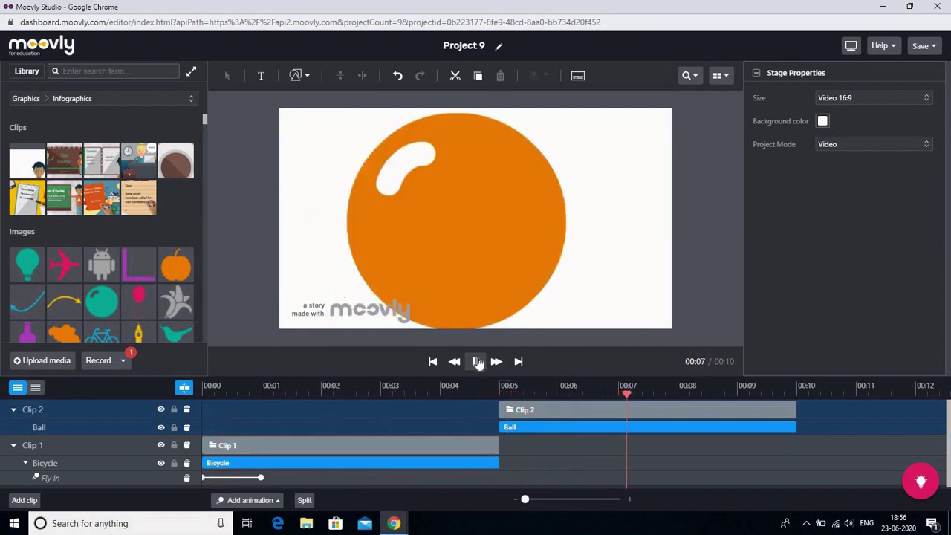
pyautogui.click(477, 361)
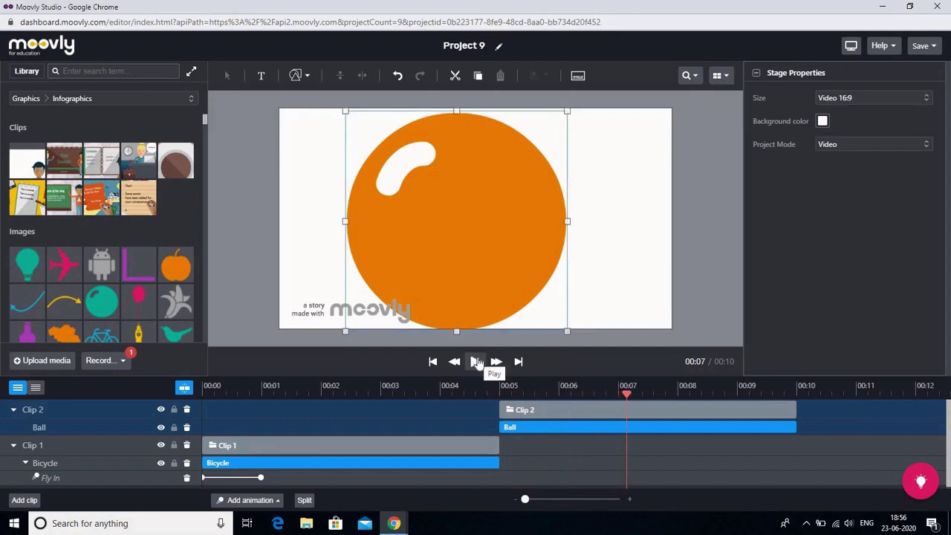